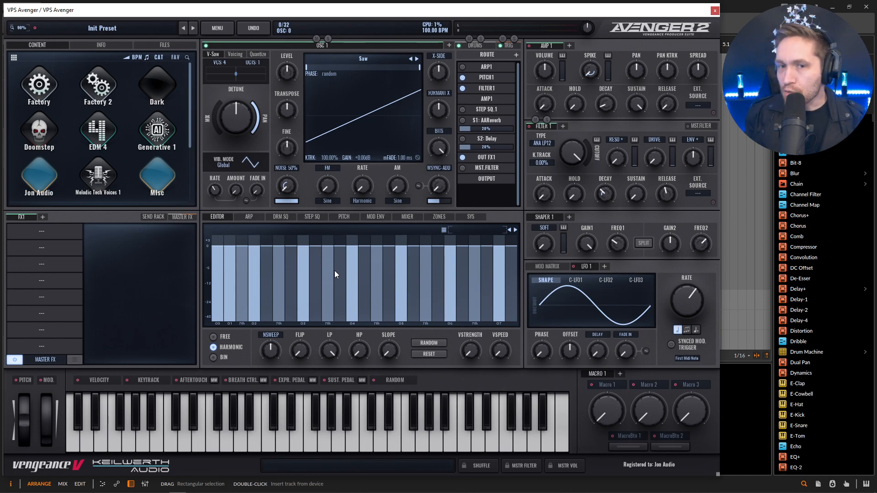
Initialize all synth settings to start from a blank preset
left_click(215, 32)
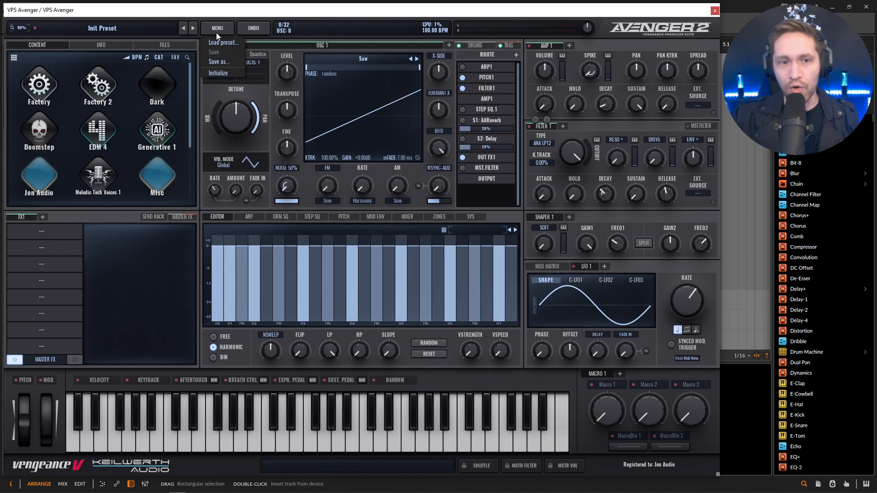
left_click(221, 73)
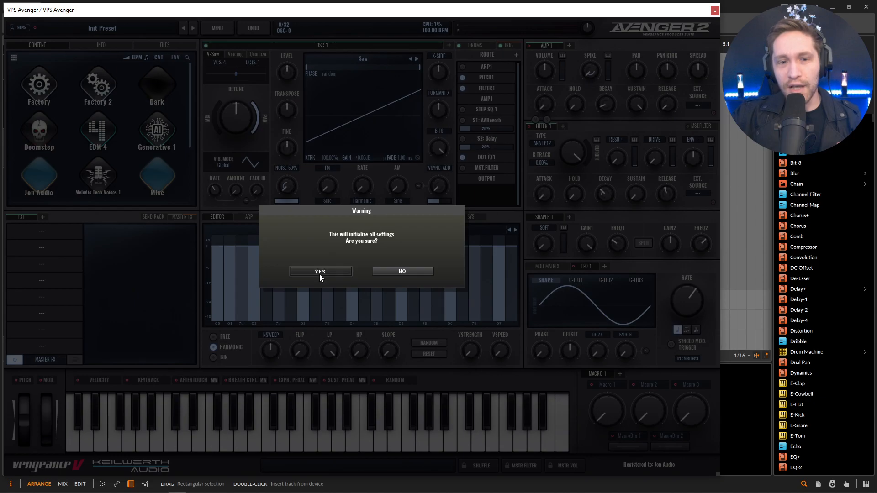
left_click(319, 273)
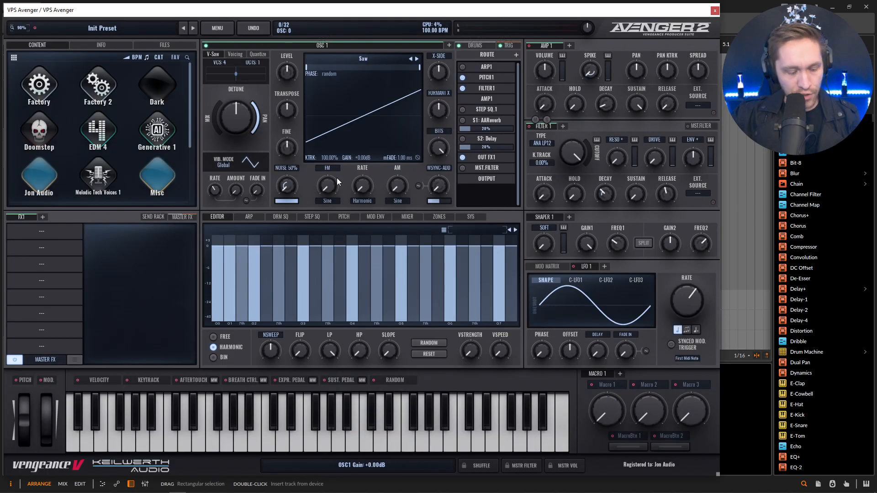
Pull all of oscillator 1's harmonics down to silence the saw wave, and raise its noise volume to 100%
left_click_drag(222, 270, 215, 354)
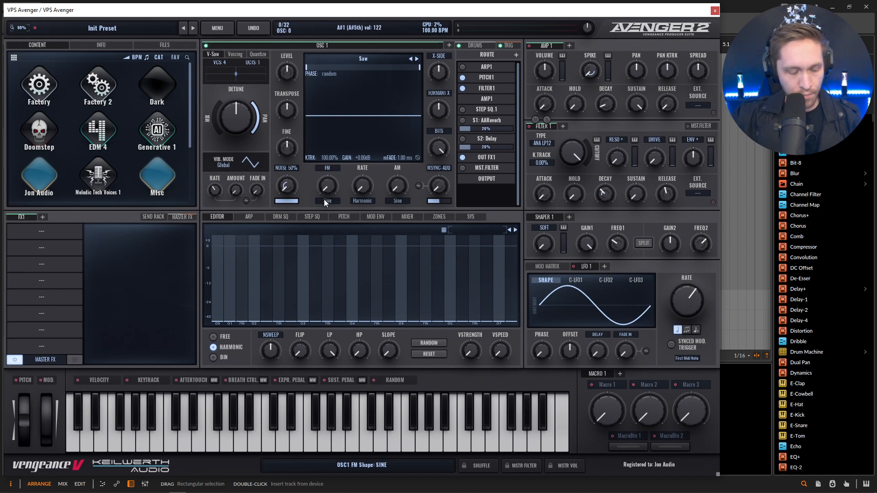
left_click_drag(286, 188, 305, 107)
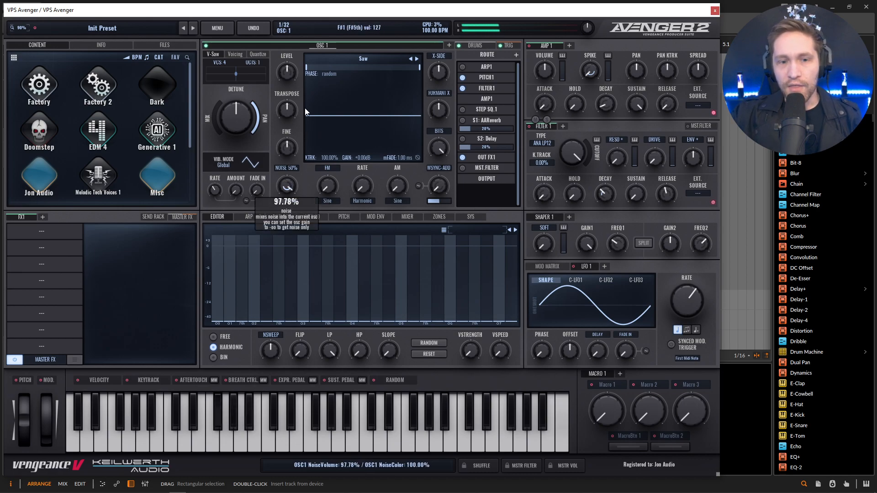
left_click_drag(284, 186, 293, 146)
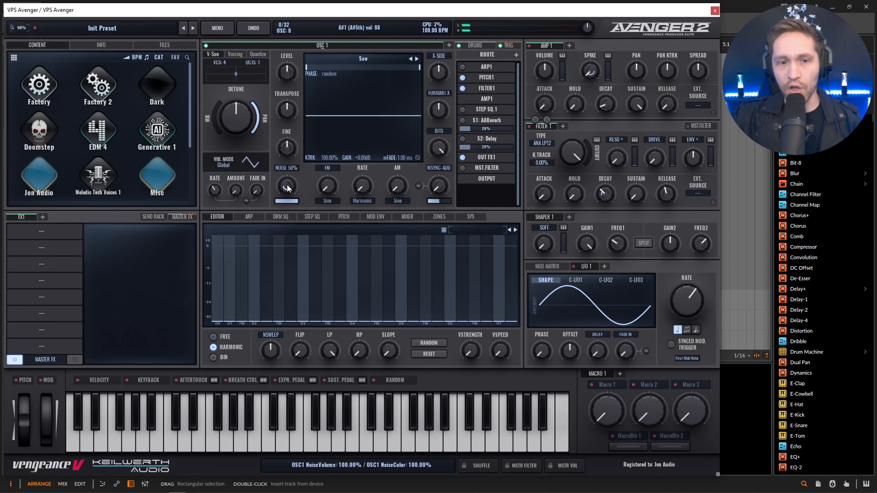
mouse_move(286, 185)
left_mouse_down()
mouse_move(290, 265)
mouse_move(292, 186)
left_mouse_up()
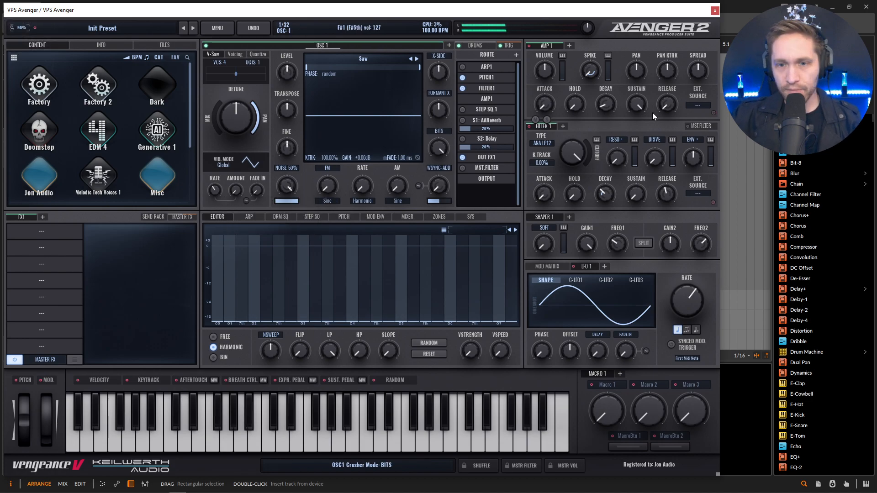
Lengthen the amp 1 release to about mid-range and lower the filter 1 cutoff to about 1355 Hz
left_click_drag(661, 109, 665, 72)
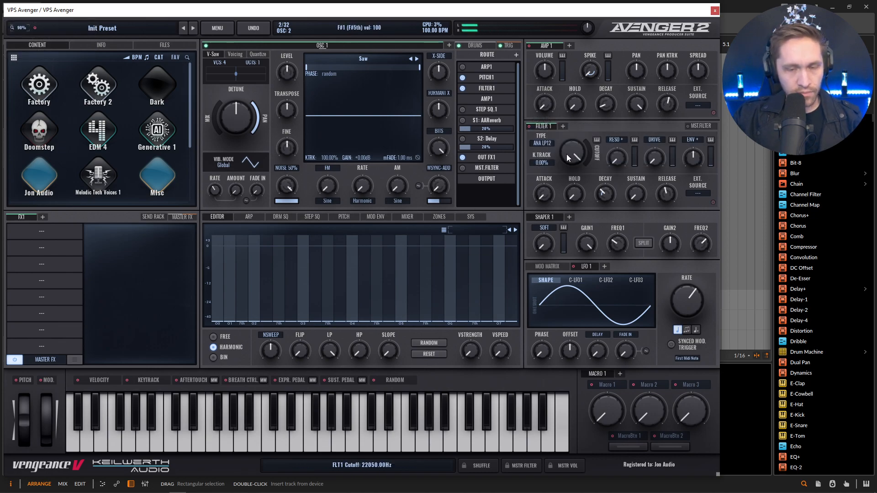
left_click_drag(571, 146, 585, 177)
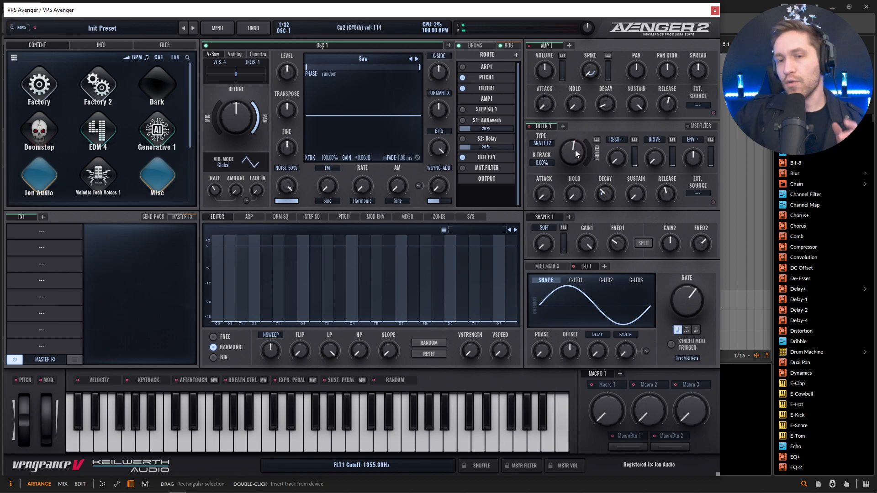
mouse_move(574, 149)
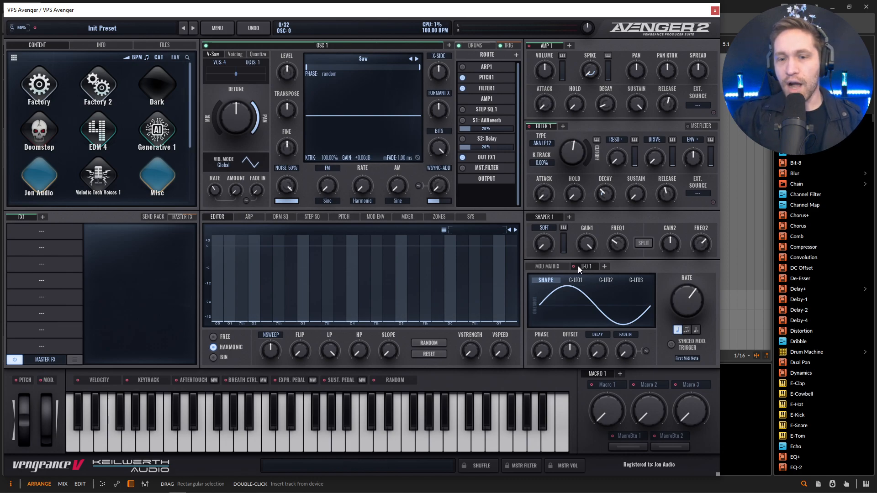
Assign LFO 1 to the filter 1 cutoff with an amount of about 29, and set the cutoff to about 573 Hz
mouse_move(572, 168)
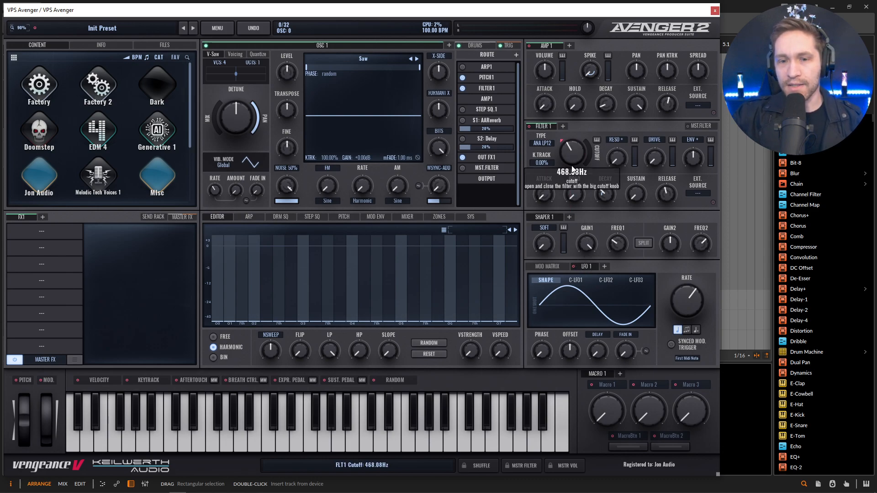
scroll(572, 163, "down", 2)
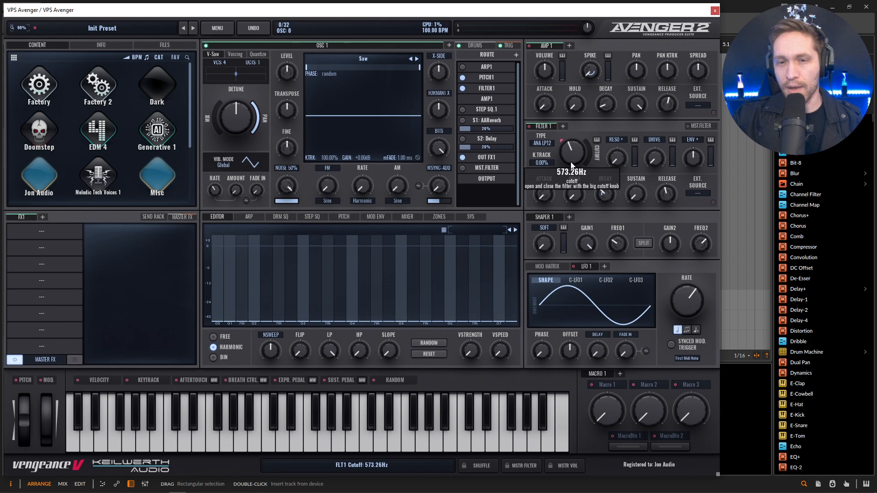
left_click(552, 267)
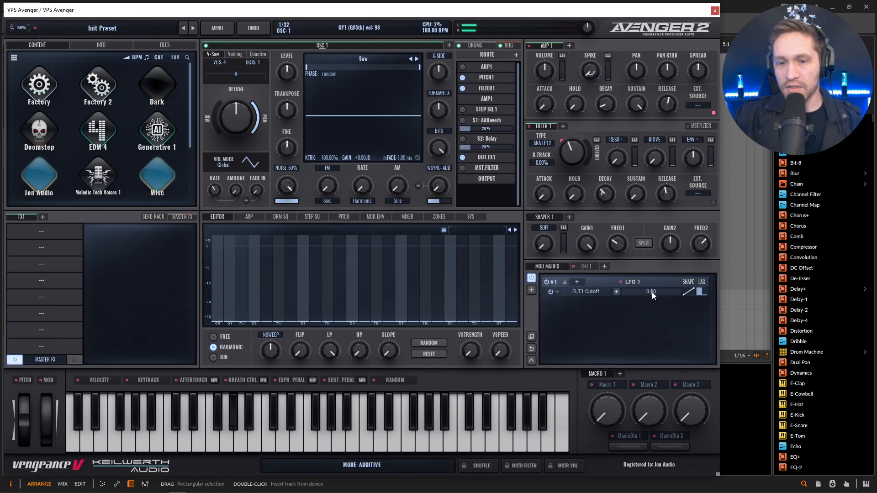
left_click_drag(662, 292, 661, 292)
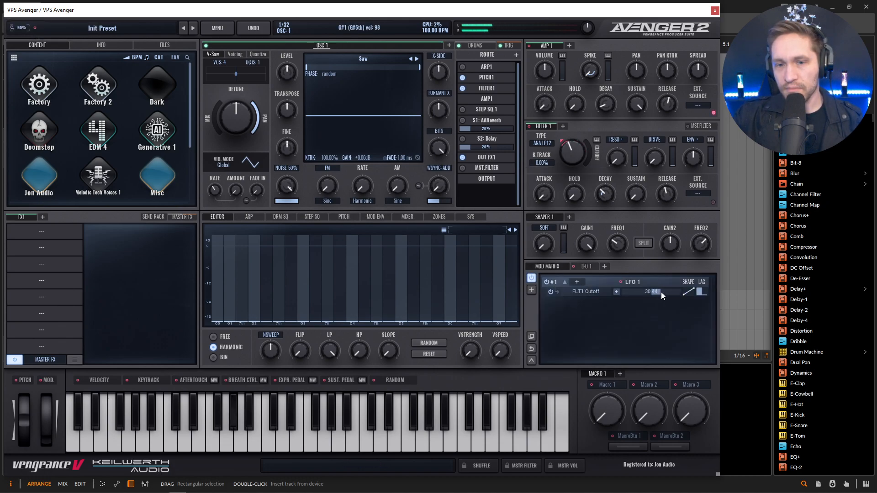
Set LFO 1 to the Random Tri shape with a raised positive offset and an unsynced rate of 0.38 Hz
left_click(586, 266)
left_click(591, 305)
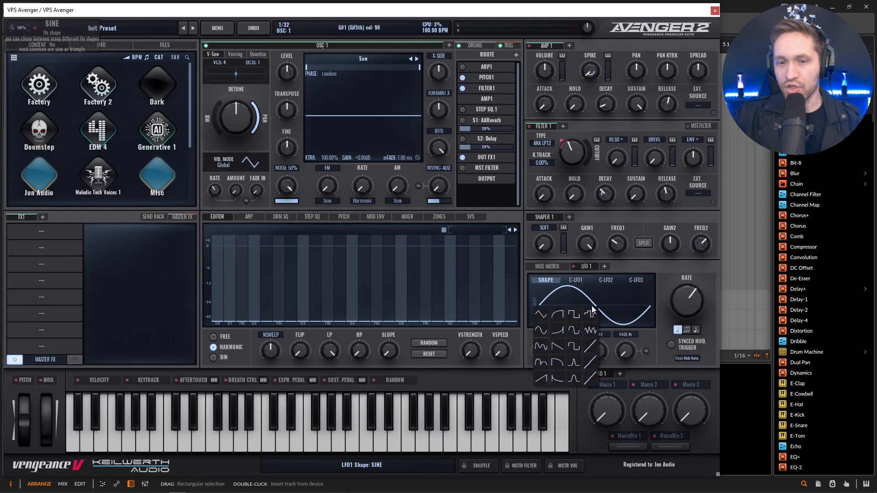
left_click(589, 329)
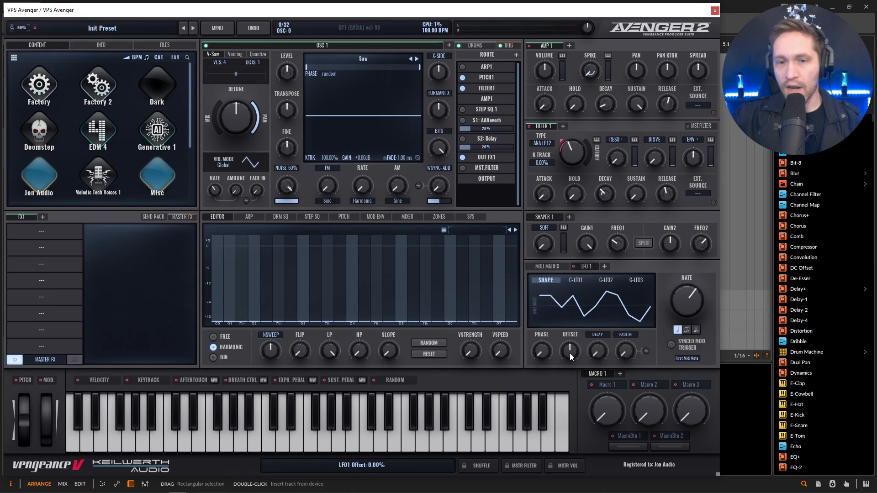
left_click_drag(569, 353, 570, 367)
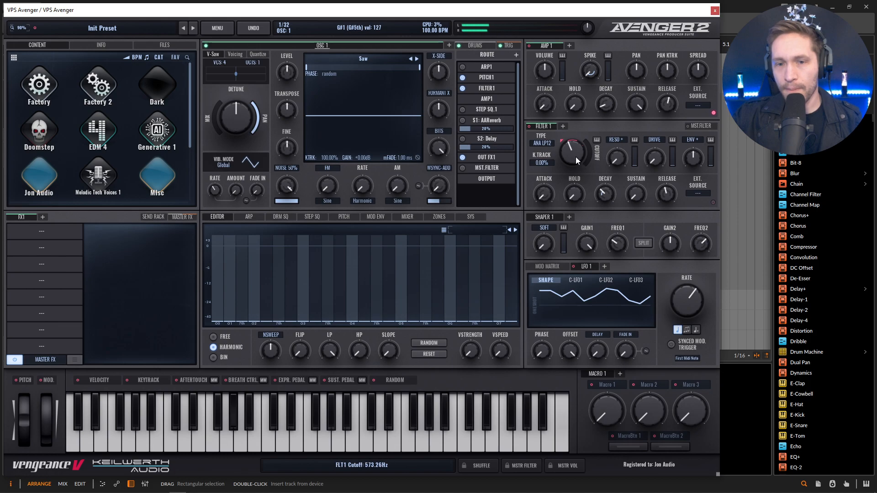
left_click(678, 329)
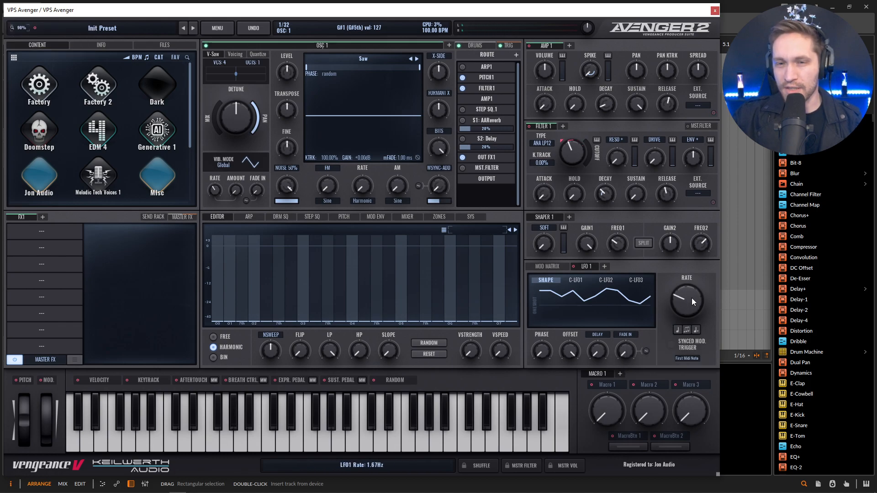
left_click_drag(691, 298, 691, 309)
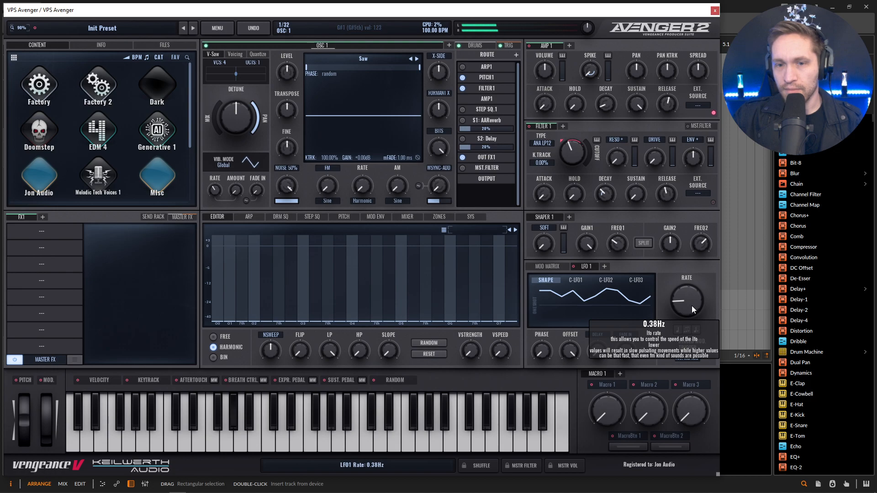
Switch oscillator 1's noise option to Noise 100%
left_click(294, 169)
left_click(307, 195)
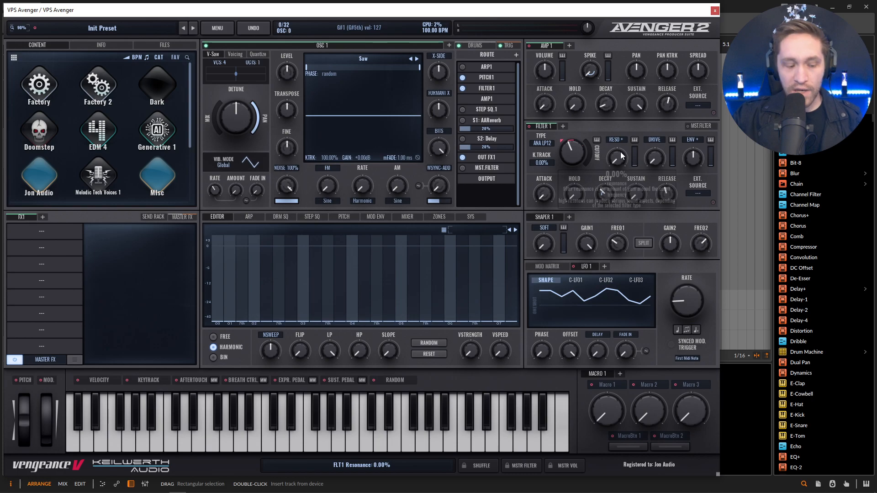
Assign LFO 1 to the filter 1 resonance with a modulation amount of about 23, keeping the base resonance at 0%
mouse_move(620, 158)
left_mouse_down()
mouse_move(618, 146)
mouse_move(620, 175)
left_mouse_up()
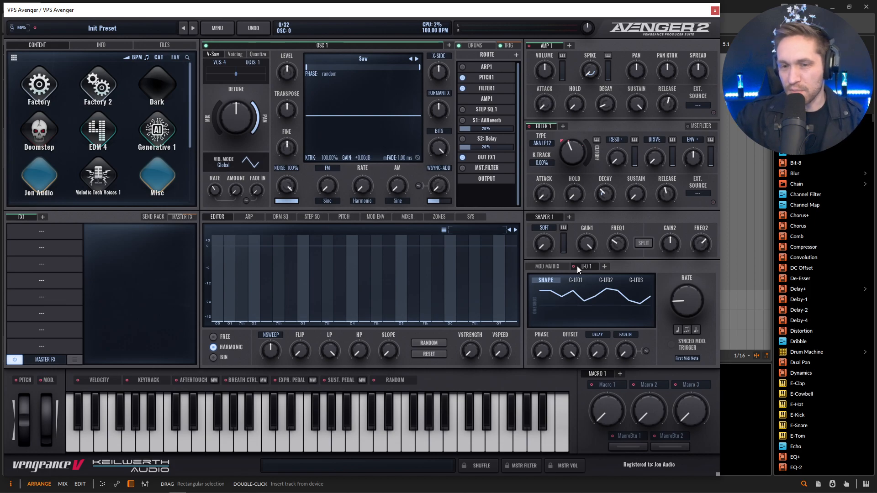
mouse_move(574, 268)
left_mouse_down()
mouse_move(598, 174)
mouse_move(617, 160)
left_mouse_up()
left_click(550, 266)
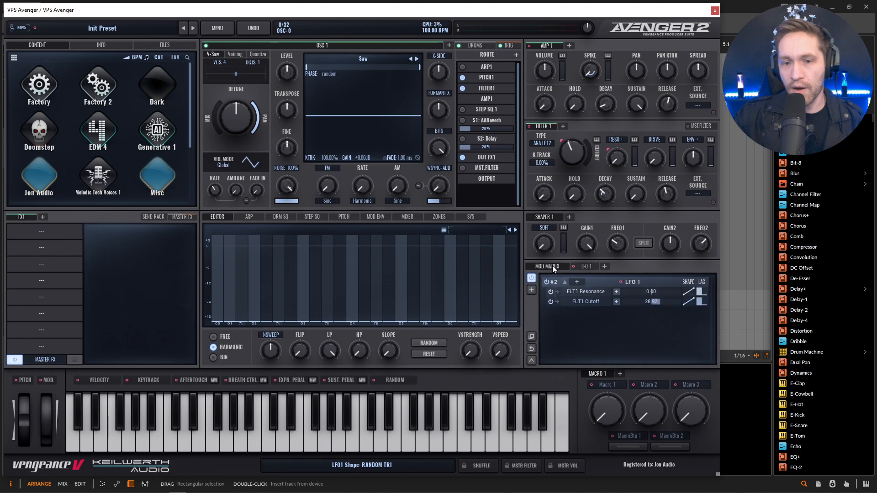
scroll(659, 292, "up", 3)
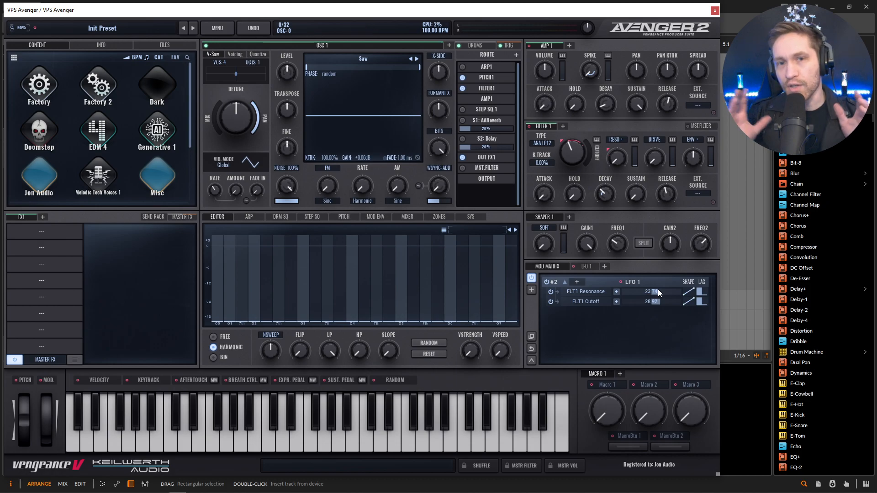
Assign Macro 1 to the LFO 1 rate with a modulation amount of about 25
left_click(586, 267)
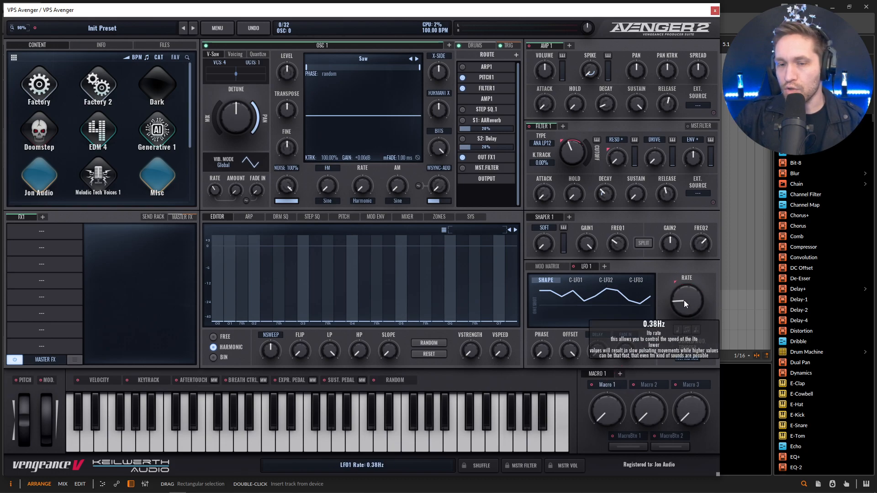
left_click(546, 267)
left_click_drag(654, 322, 656, 322)
Audition the LFO speed change by sweeping Macro 1 up to 100% and back to zero
left_click_drag(613, 406, 612, 265)
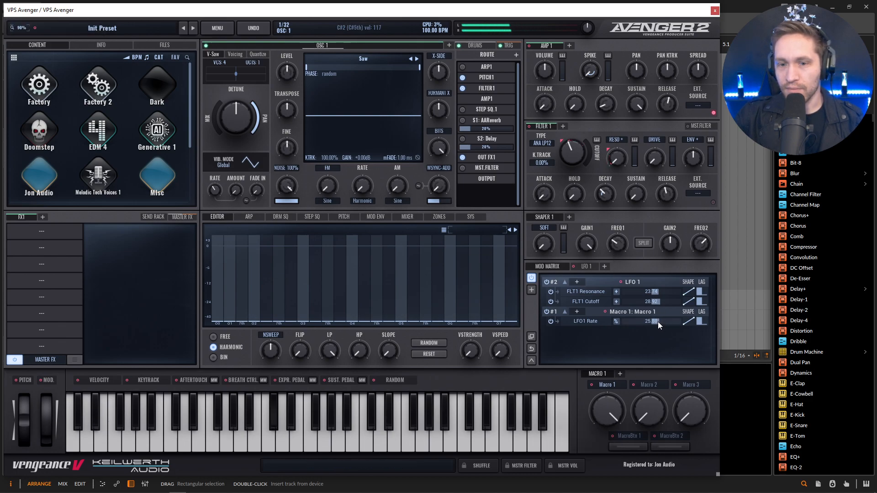
left_click_drag(612, 407, 611, 492)
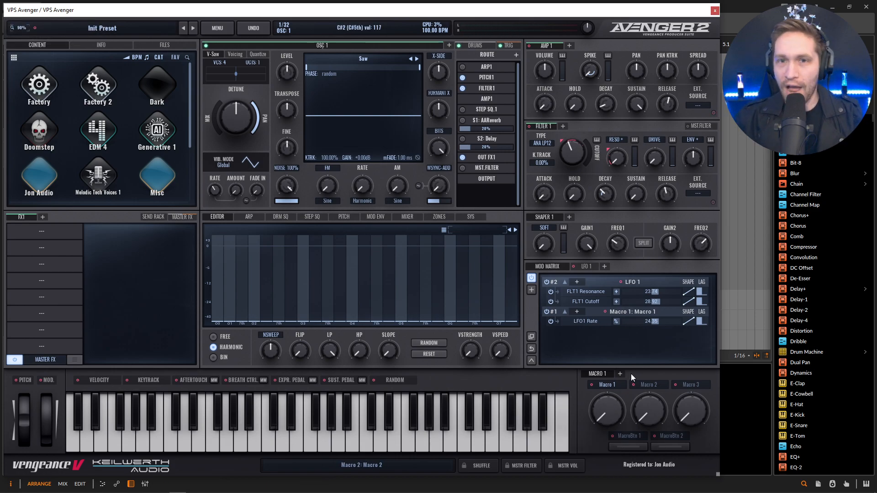
left_click_drag(612, 411, 608, 287)
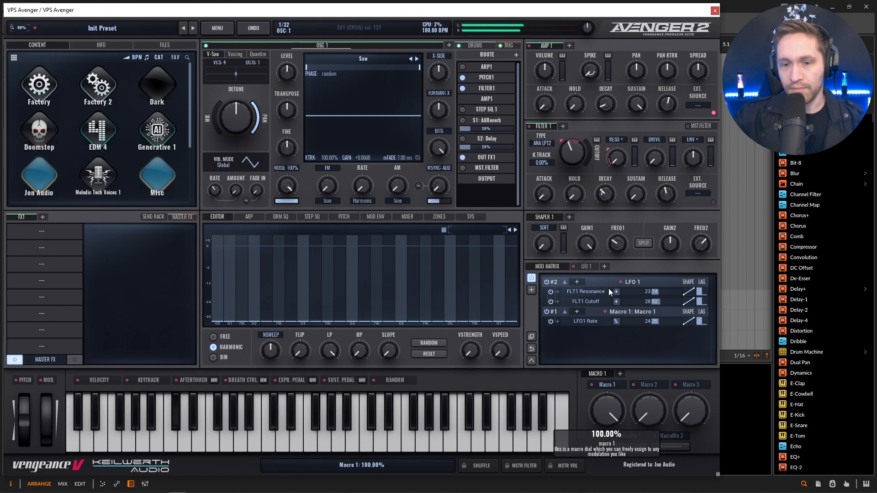
left_click_drag(609, 291, 611, 418)
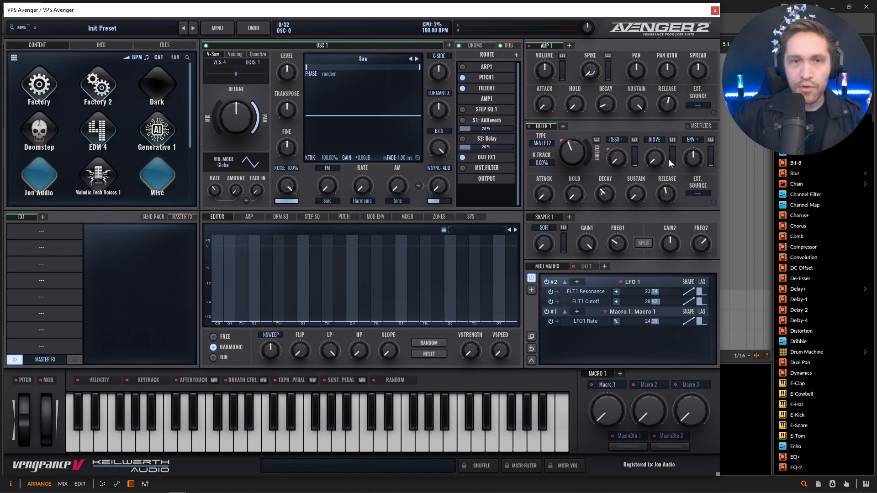
Try out higher filter 1 drive amounts, including 210%, and reset the drive to 0%
left_click_drag(655, 161, 656, 103)
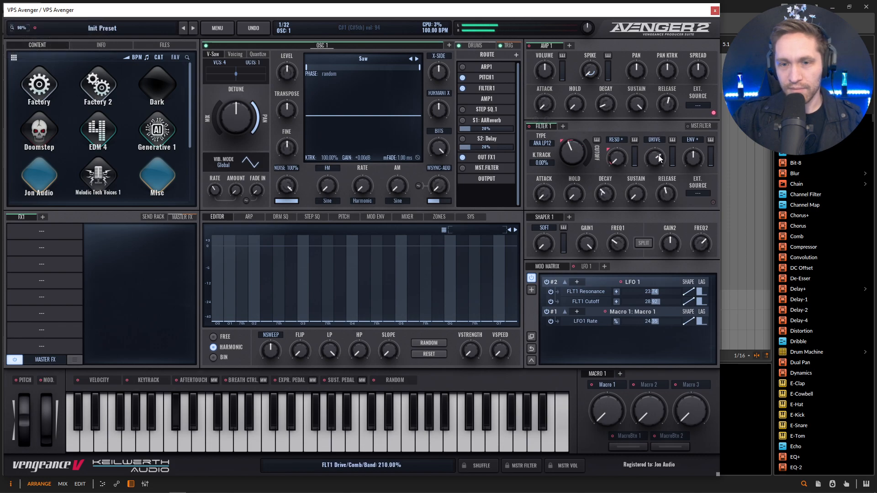
mouse_move(657, 156)
left_mouse_down()
mouse_move(657, 168)
mouse_move(659, 161)
left_mouse_up()
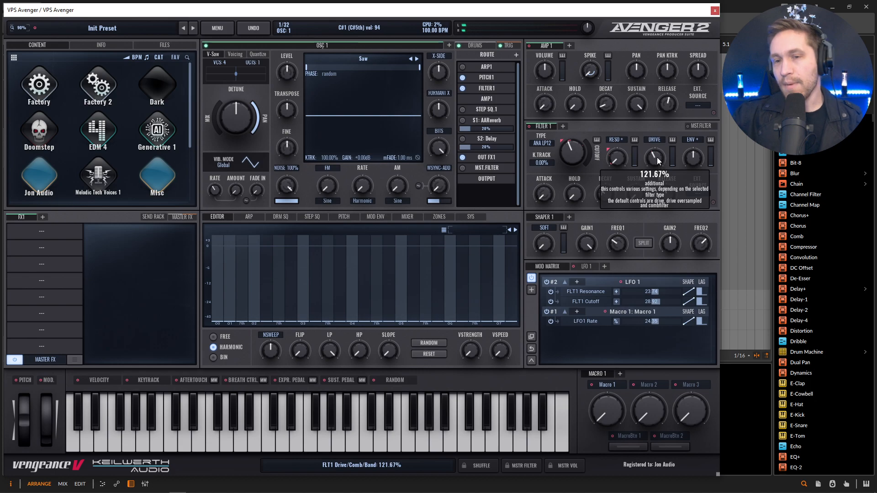
double_click(656, 158)
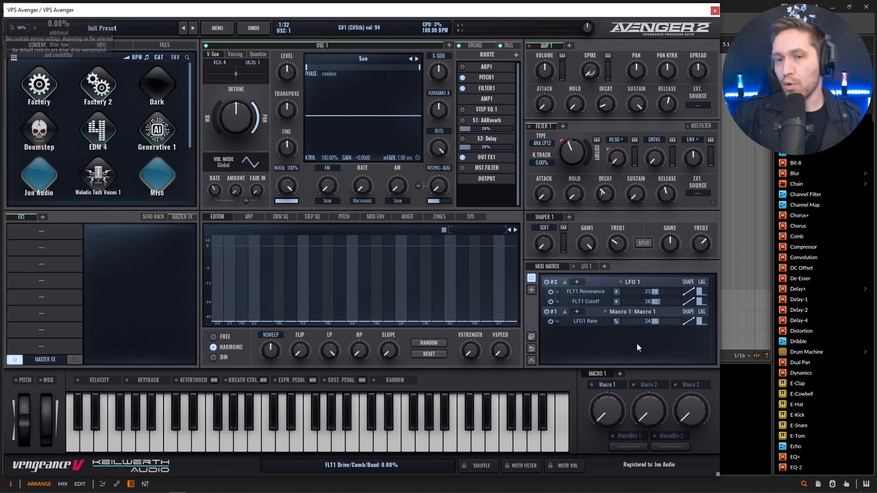
Rename Macro 1 as Speed
double_click(604, 385)
type("Speed")
key("Return")
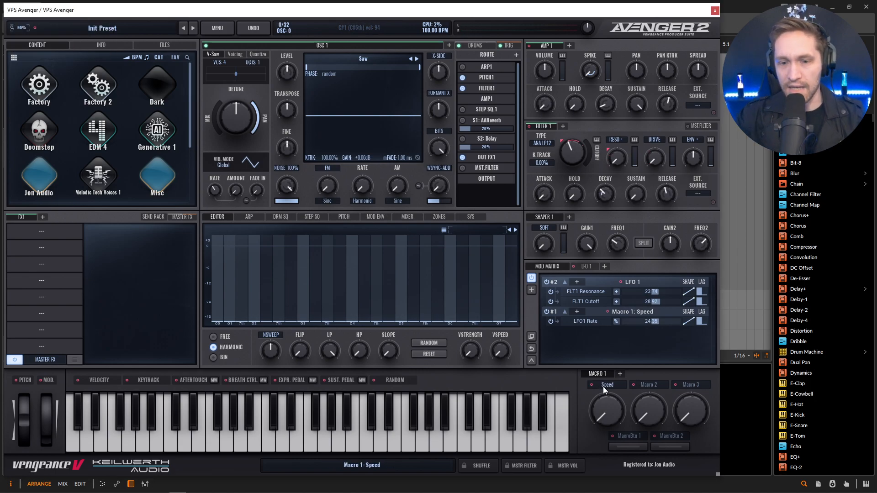
Assign Macro 2 to the filter 1 drive with a modulation amount of about 46, and rename the macro as Drive
left_click_drag(645, 385, 654, 159)
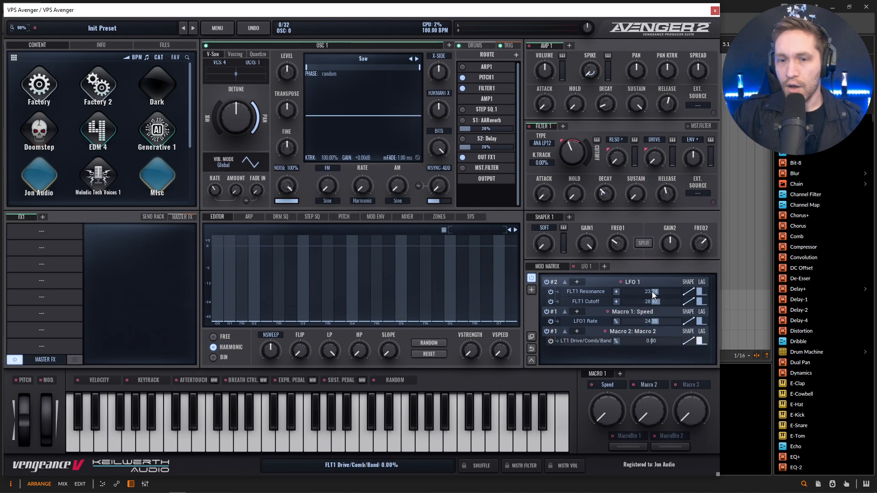
double_click(646, 385)
type("Drive")
key("Return")
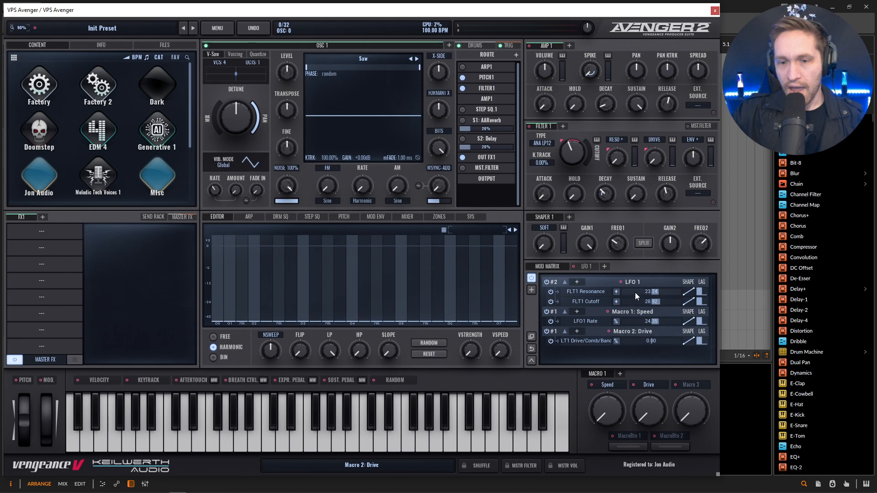
left_click_drag(658, 346, 667, 343)
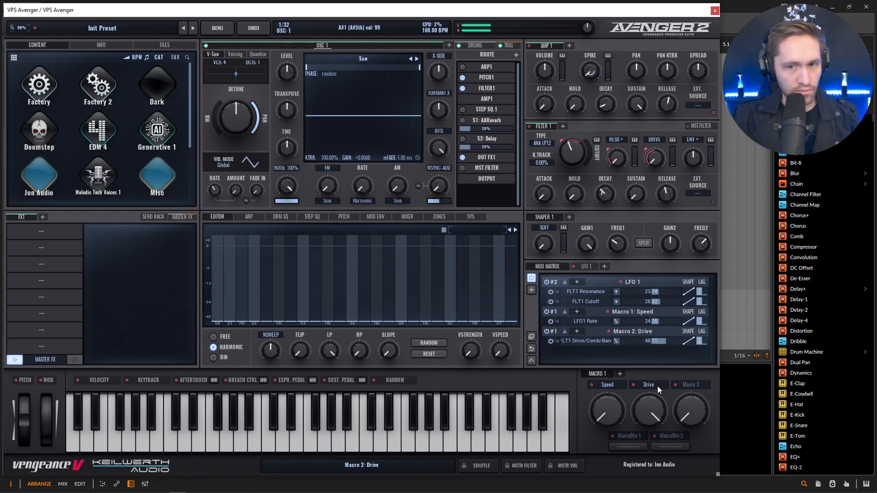
Reset the Drive macro to zero and add an Equalizer to FX1, boosting 90.4 Hz by 7.2 and 2258.9 Hz by 3.8 with width 48.50
left_click_drag(655, 406, 655, 451)
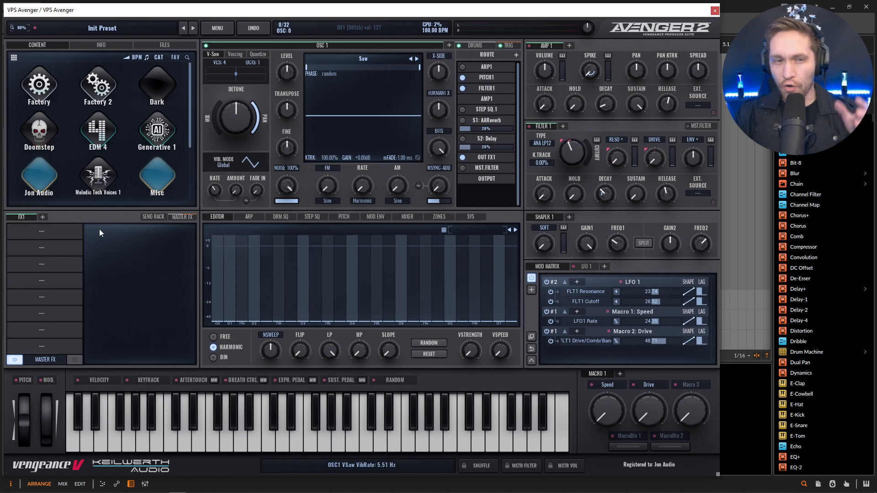
left_click(53, 229)
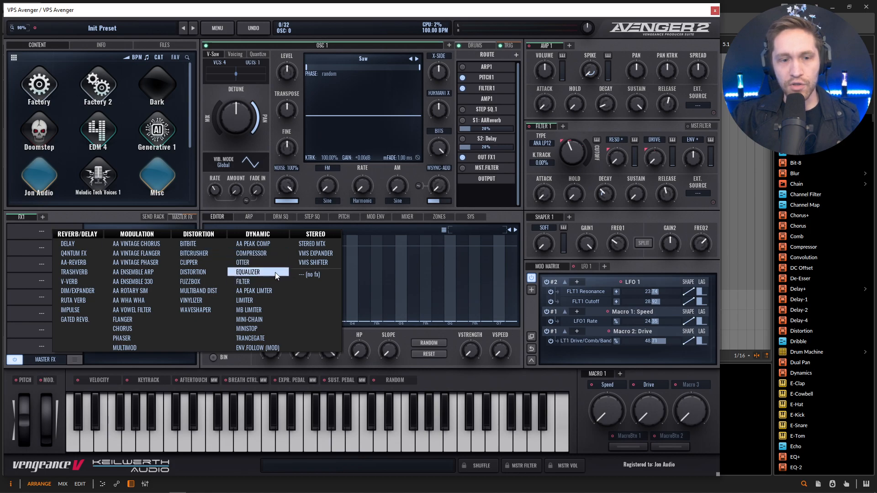
left_click(258, 270)
left_click(144, 357)
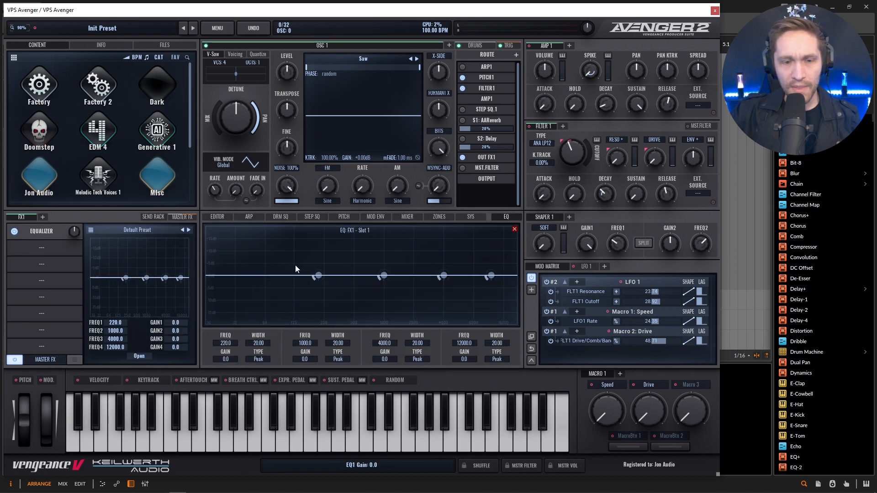
left_click_drag(319, 275, 280, 259)
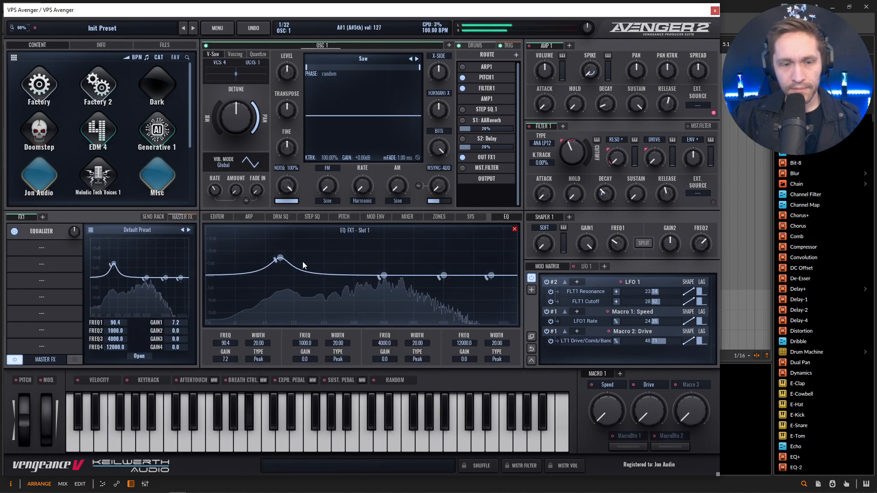
left_click_drag(443, 276, 409, 268)
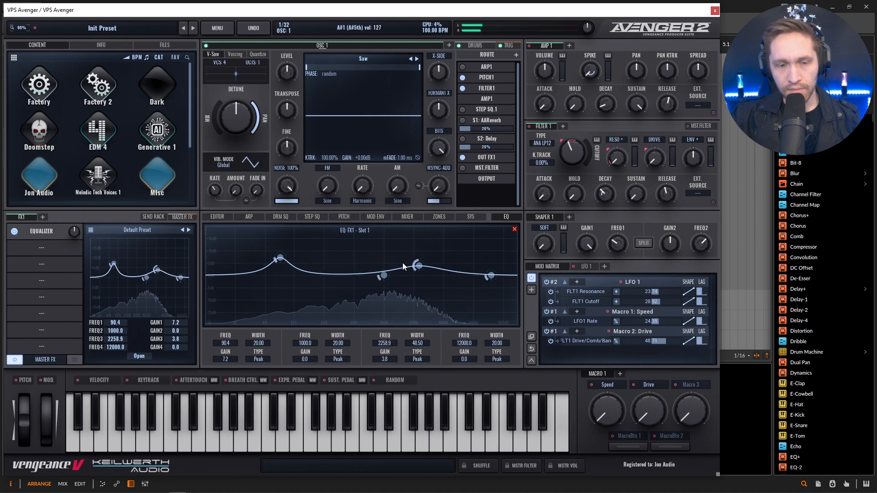
Add a Compressor to the second FX1 slot and lower its threshold to about -15 dB
left_click(41, 250)
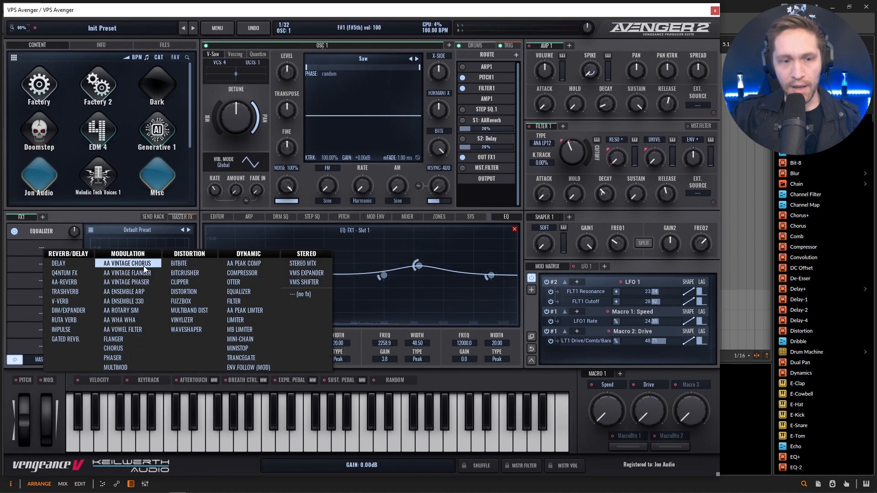
left_click(246, 275)
left_click_drag(181, 246, 156, 249)
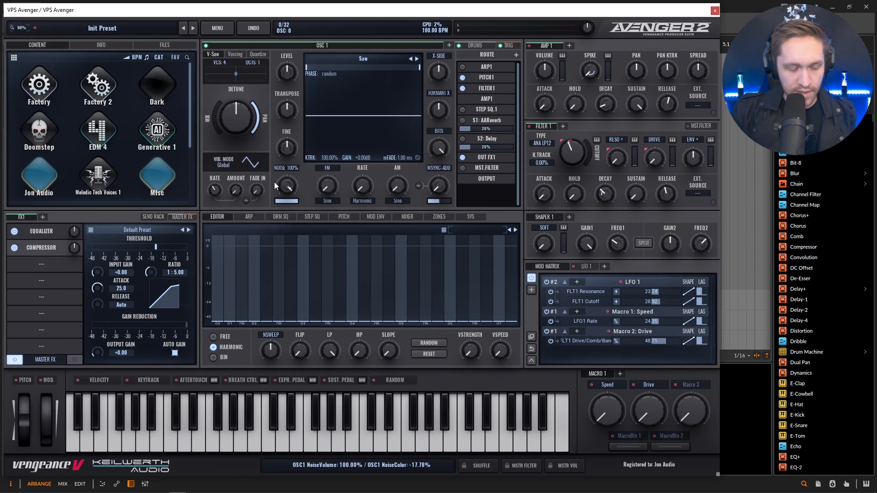
Adjust oscillator 1's noise color and try out the Speed and Drive macros, leaving Speed at 14.44% and Drive similarly low
left_click_drag(276, 181, 292, 203)
left_click_drag(606, 403, 612, 336)
left_click_drag(653, 414, 607, 471)
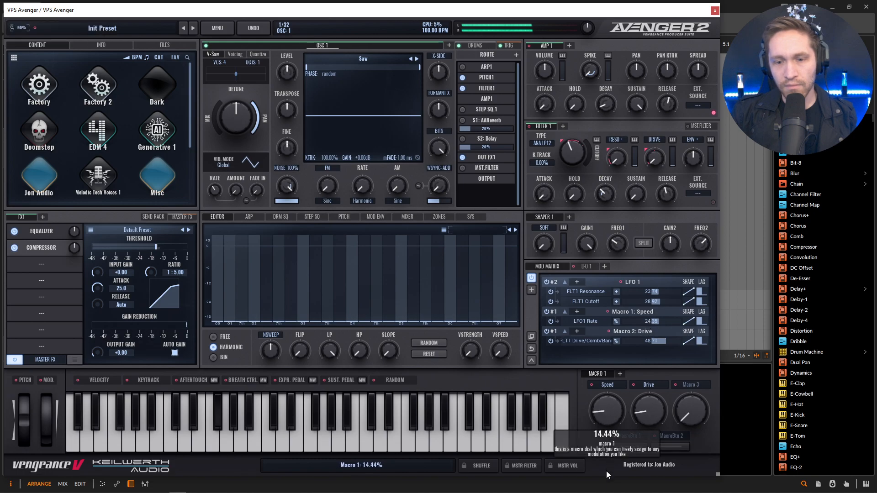
Lengthen the amp 1 envelope release to about 3872 ms
mouse_move(672, 109)
left_mouse_down()
mouse_move(672, 98)
mouse_move(675, 108)
left_mouse_up()
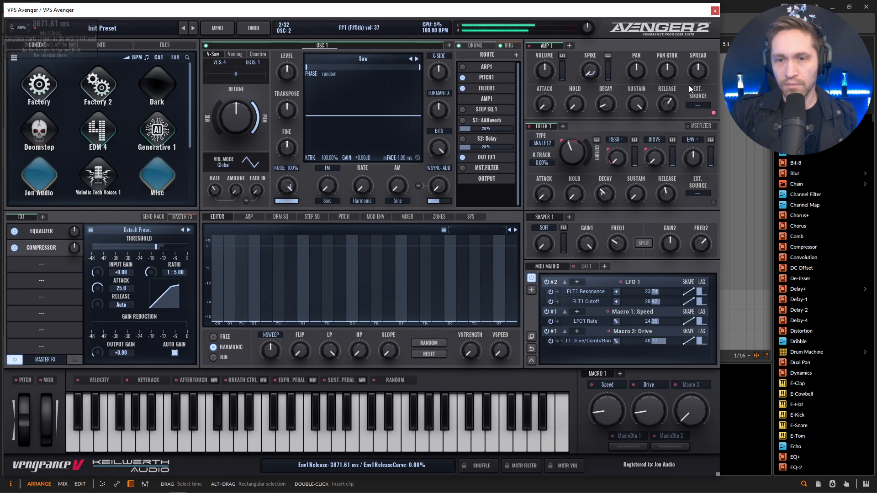
mouse_move(699, 75)
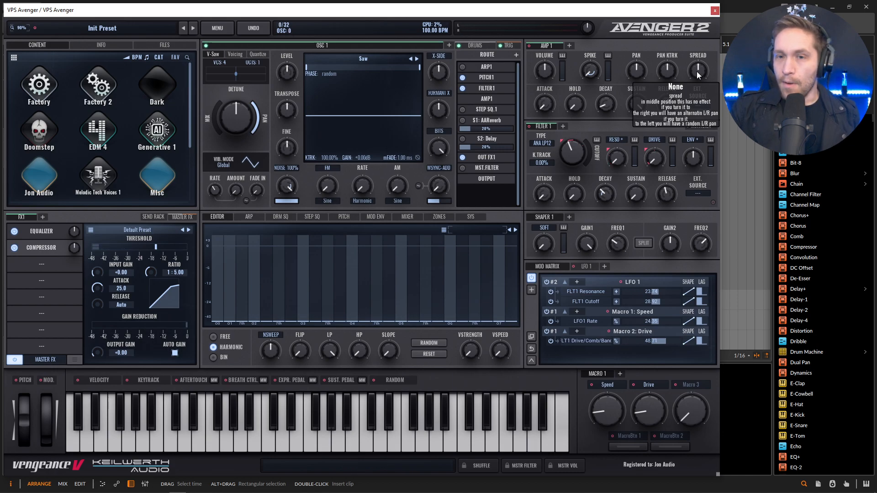
mouse_move(581, 158)
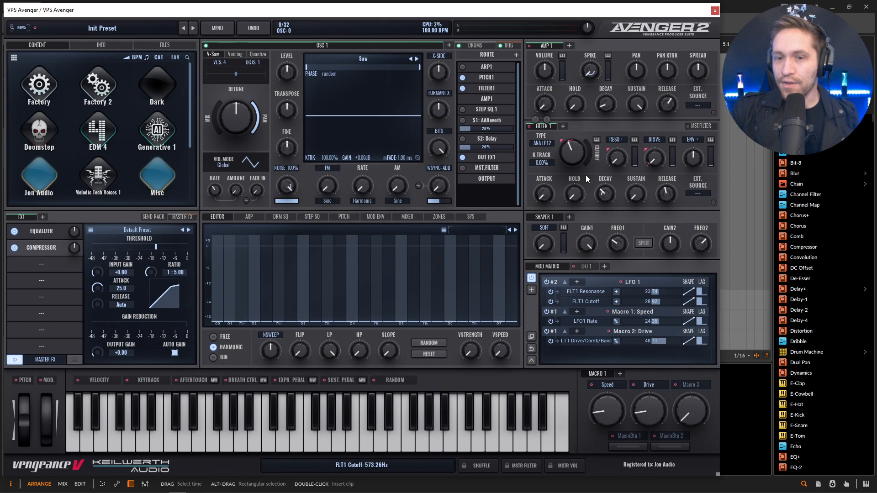
left_click(582, 266)
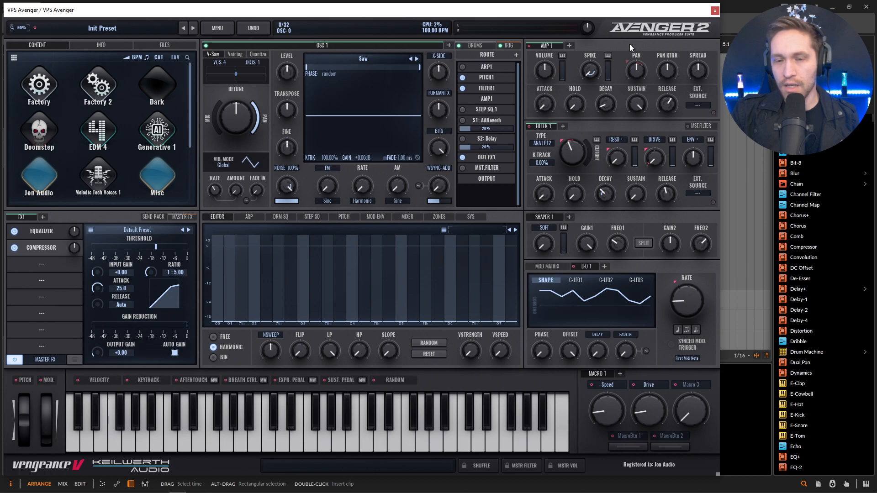
left_click_drag(586, 266, 636, 70)
left_click(660, 69)
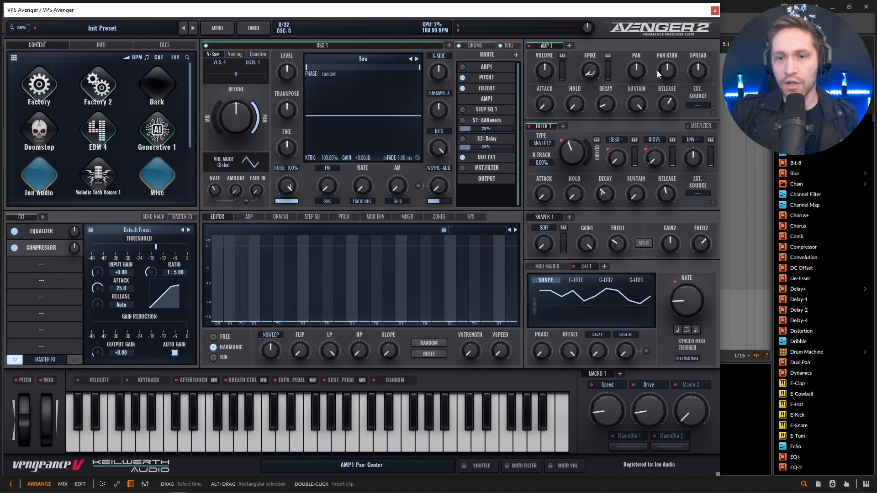
Add LFO 2, assign it to the amp 1 pan, and give it the smooth random shape with an unsynced rate of 1.67 Hz
left_click(604, 266)
mouse_move(608, 266)
left_mouse_down()
mouse_move(607, 104)
mouse_move(636, 70)
left_mouse_up()
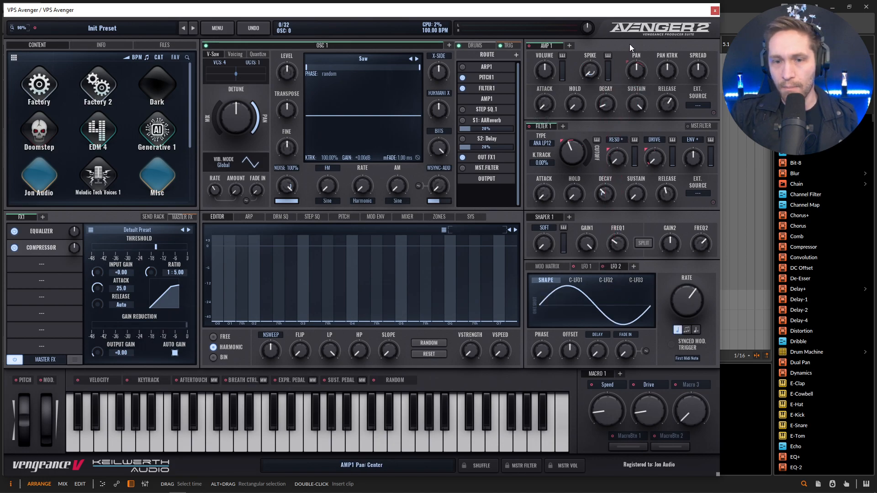
left_click(613, 327)
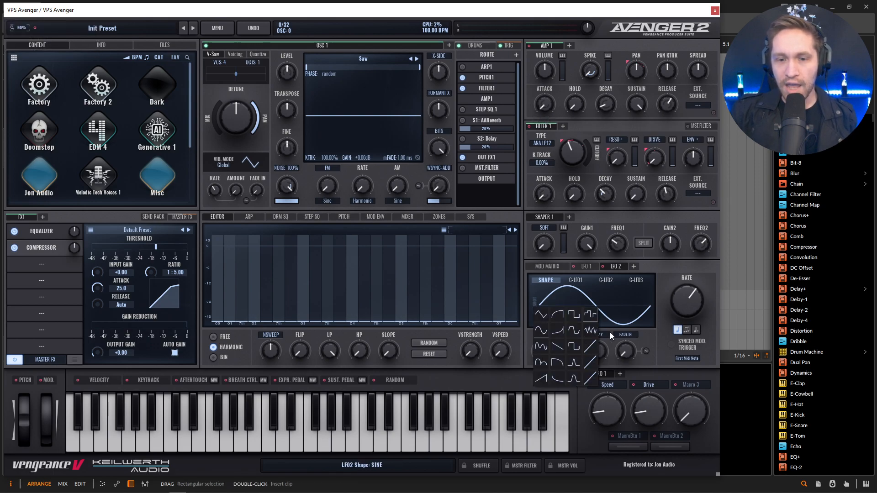
left_click(590, 330)
left_click(677, 330)
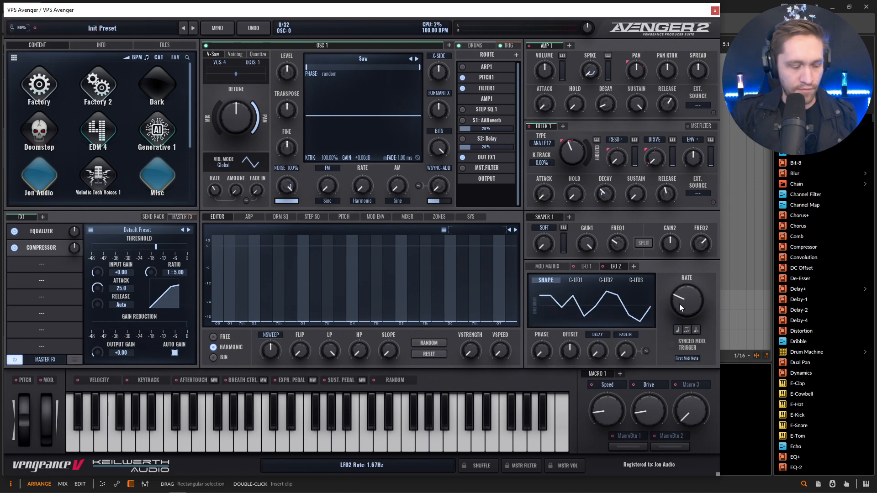
mouse_move(679, 311)
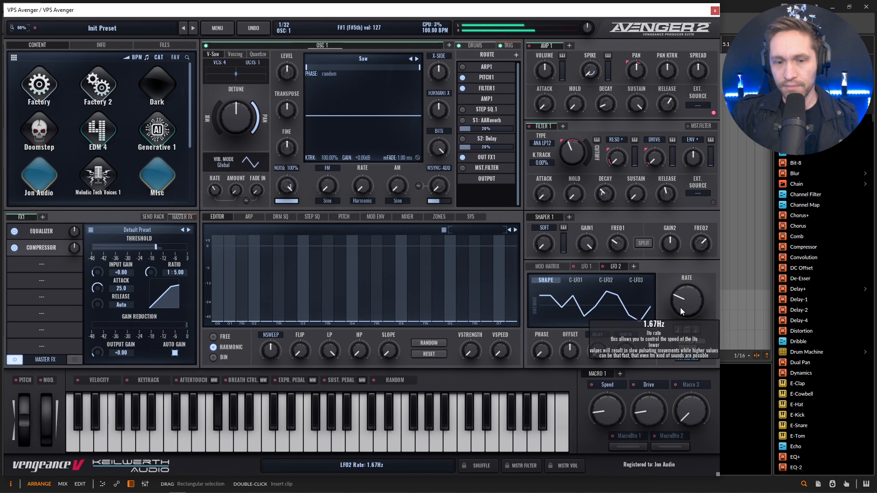
Set the LFO 2 modulation amount on the amp 1 pan to about 63 and turn the Speed macro down to zero
left_click(552, 267)
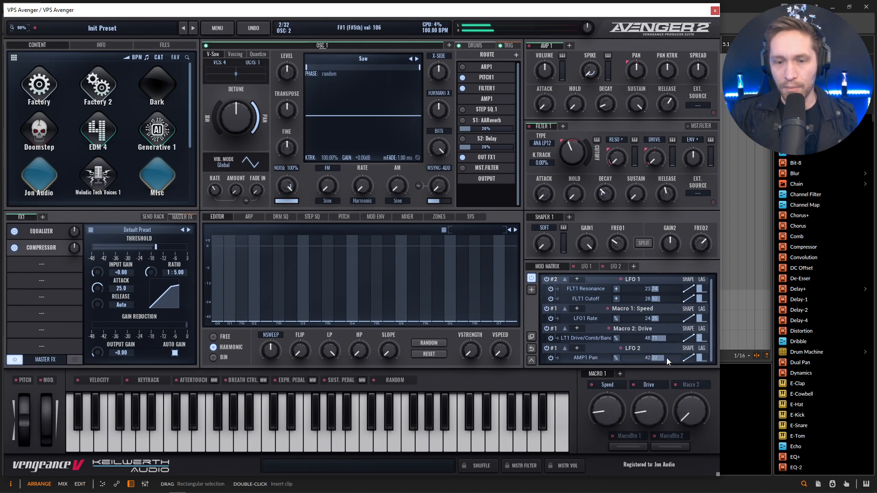
left_click_drag(662, 358, 669, 359)
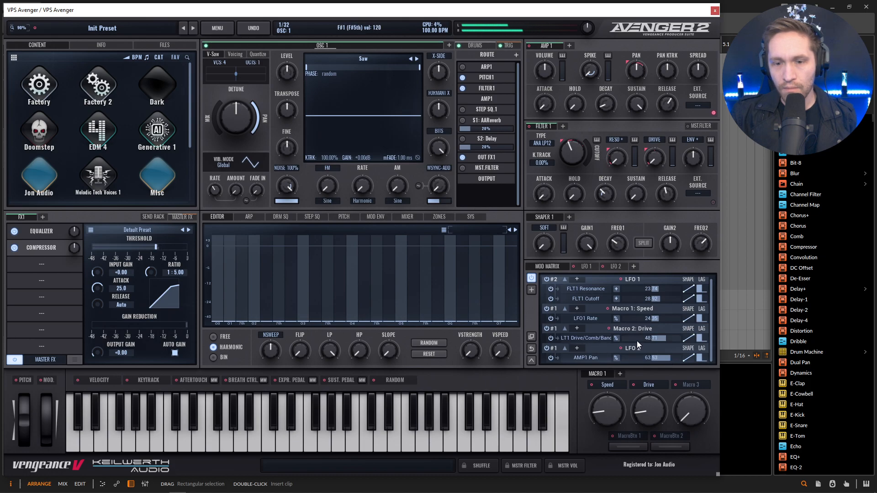
left_click_drag(612, 411, 615, 434)
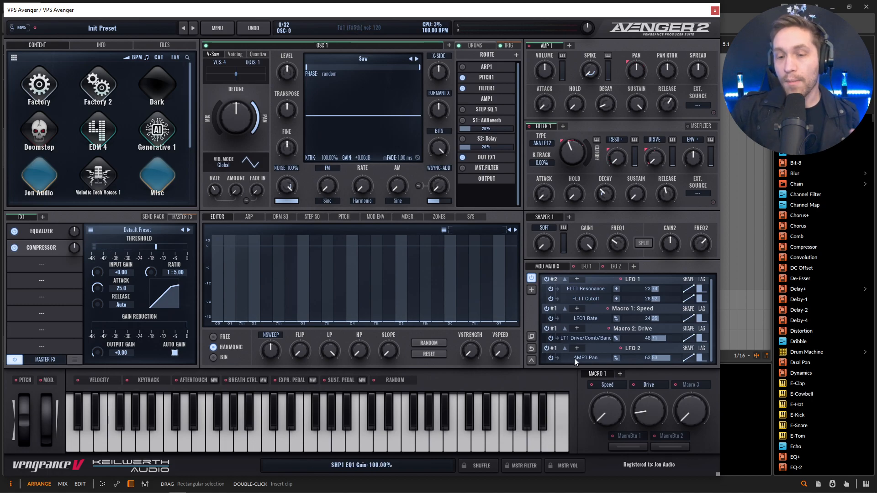
Assign the Speed macro to the LFO 2 rate and audition it at 100%, then bring the macro back to just below halfway
left_click(586, 266)
left_click(612, 267)
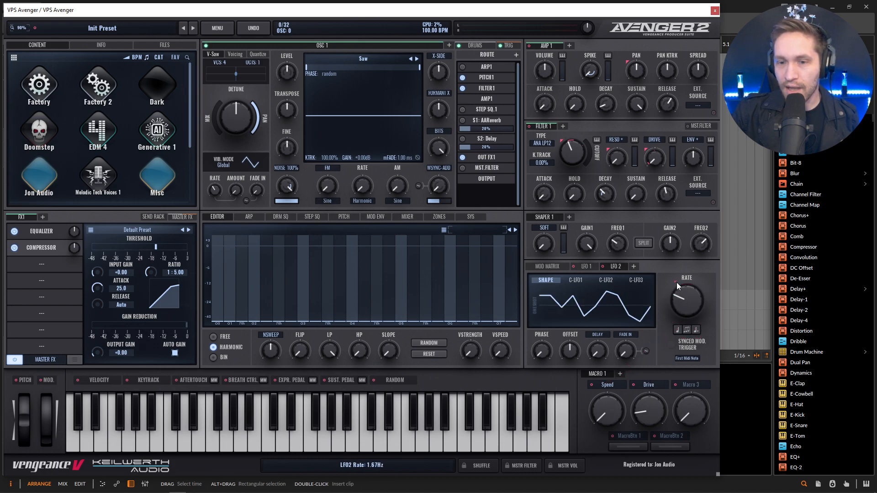
left_click_drag(609, 410, 615, 305)
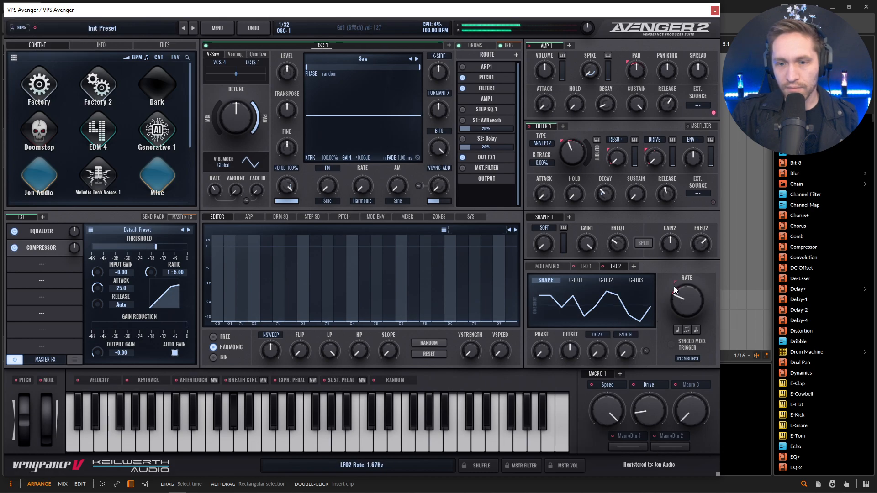
mouse_move(609, 415)
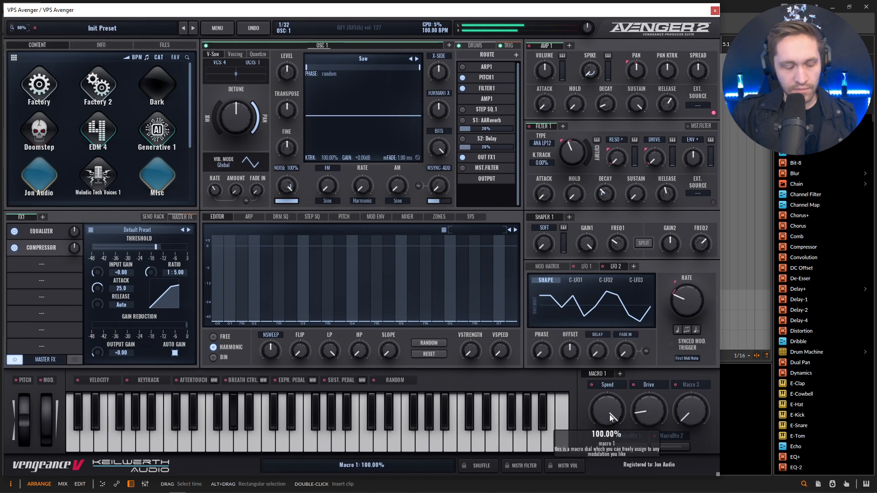
left_click_drag(609, 414, 612, 452)
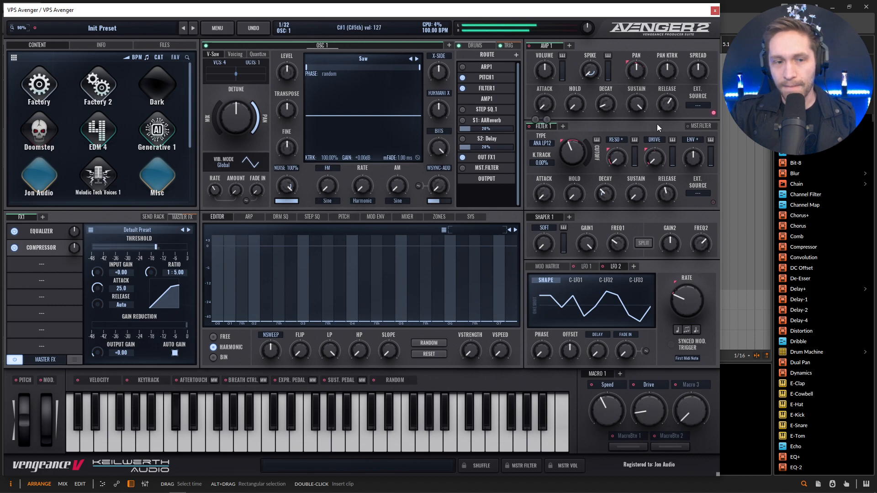
Add a Delay to the third FX1 slot and raise its feedback to 67.78
left_click(40, 263)
left_click(67, 277)
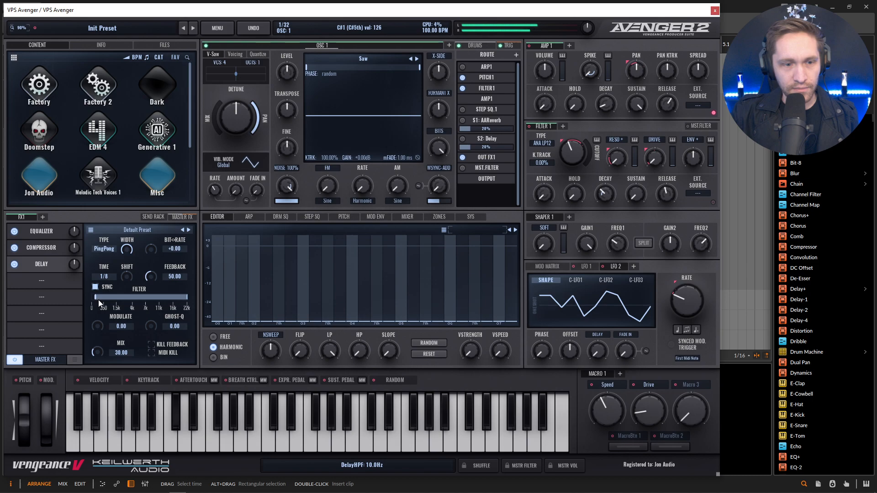
left_click_drag(150, 280, 152, 278)
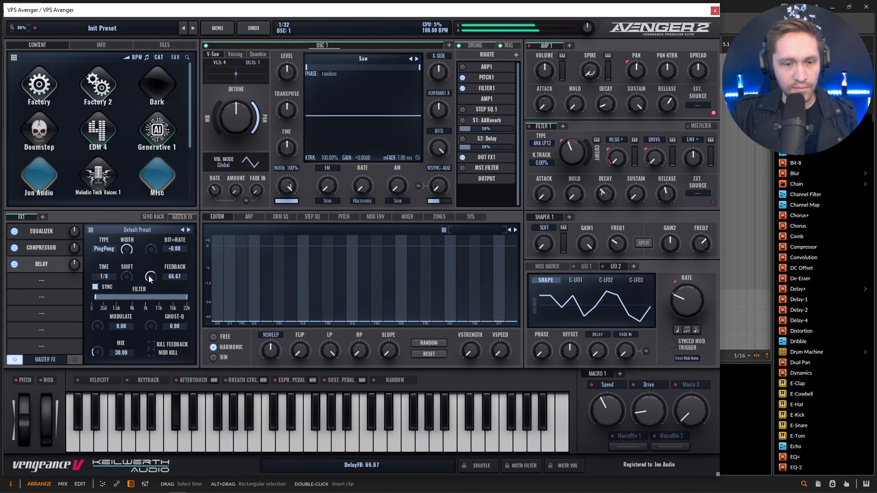
left_click_drag(150, 278, 151, 278)
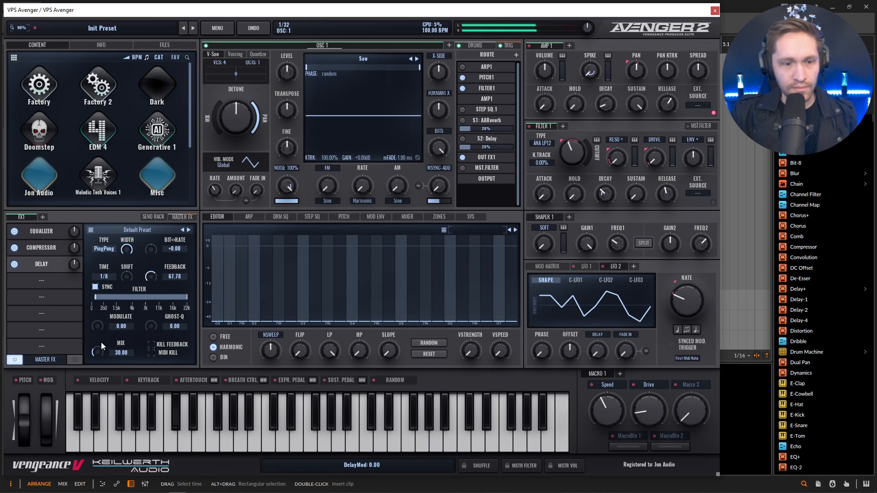
Lower the compressor's threshold to about -18 dB and set its output gain to +3.71
left_click(48, 249)
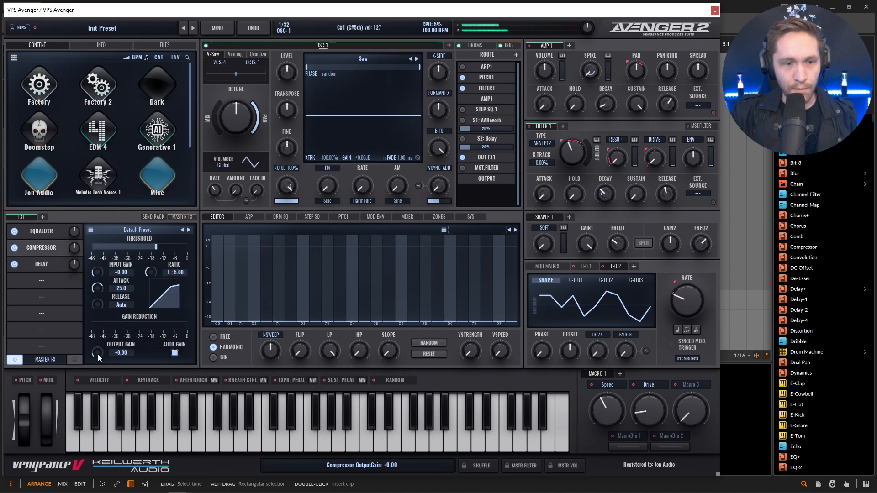
left_click_drag(159, 248, 154, 248)
left_click_drag(100, 352, 100, 348)
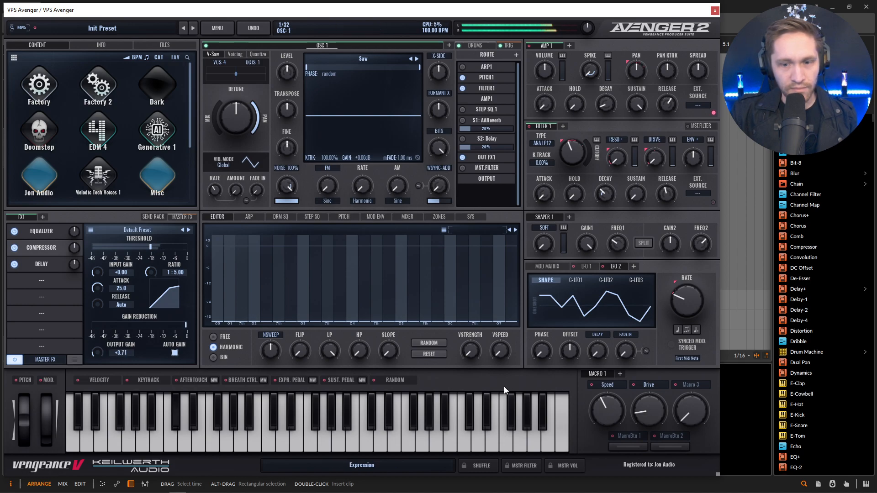
Audition higher Drive and Speed macro settings, including Speed at 89.44%, and bring Drive to just below halfway and Speed to a low setting
left_click_drag(650, 405, 648, 362)
left_click_drag(603, 412, 608, 373)
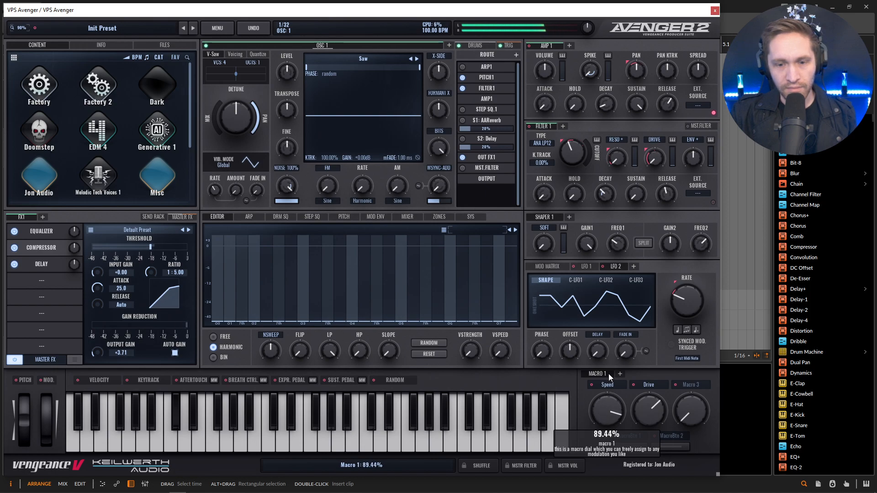
left_click_drag(611, 426, 645, 428)
left_click_drag(616, 399, 617, 405)
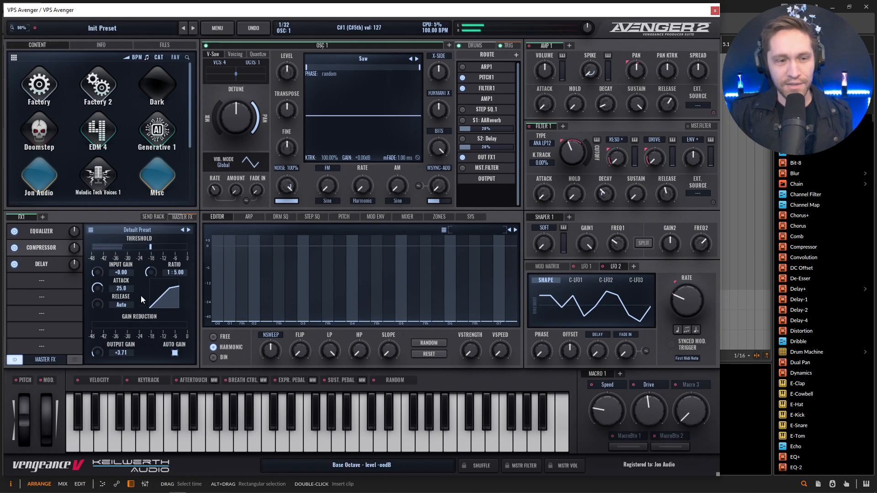
Add a Ruta Verb to the fourth FX1 slot and set its type to Abyss
left_click(44, 282)
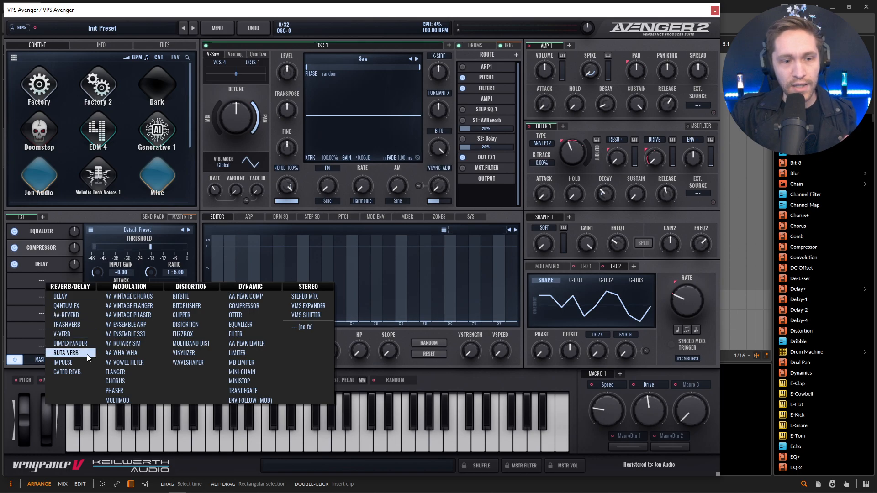
left_click(64, 353)
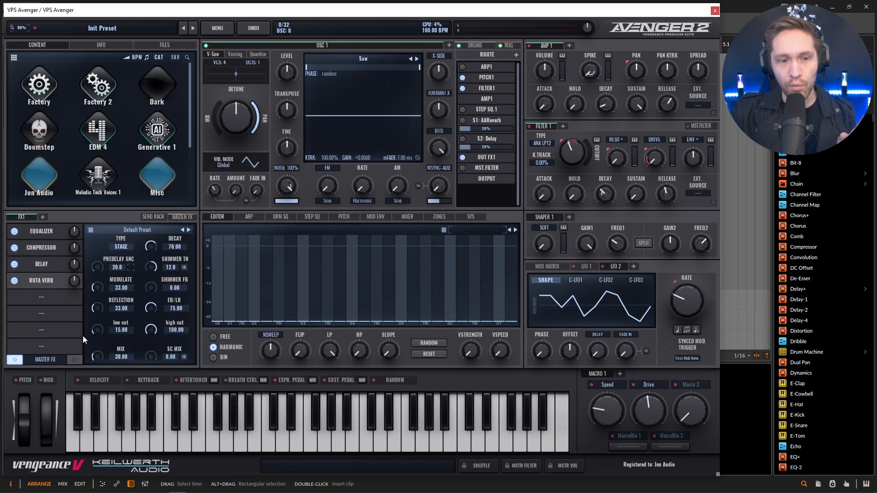
left_click(130, 247)
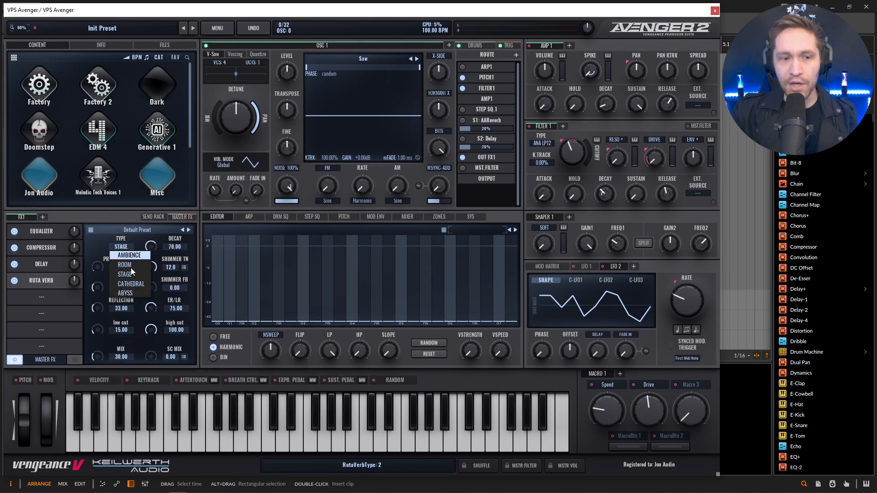
left_click(133, 294)
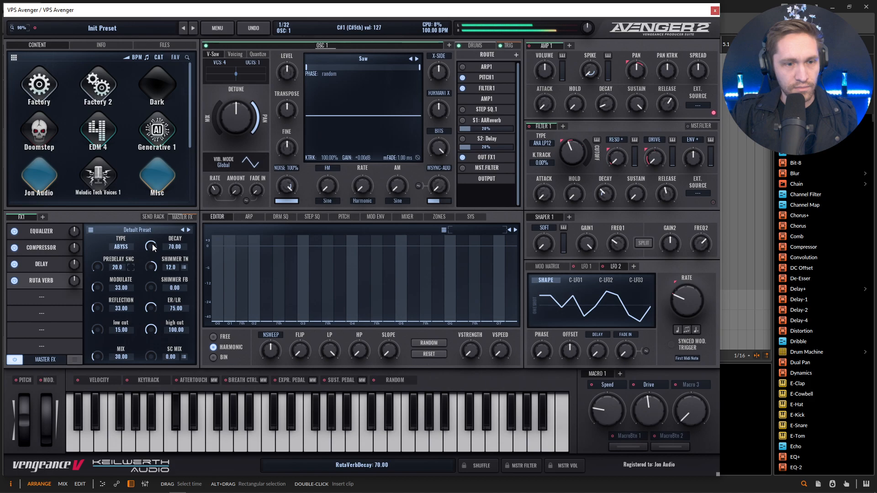
Lower the reverb's decay to 42.22 and add a Filter of type VNTG BS12 to the fifth FX1 slot
left_click_drag(153, 248, 151, 267)
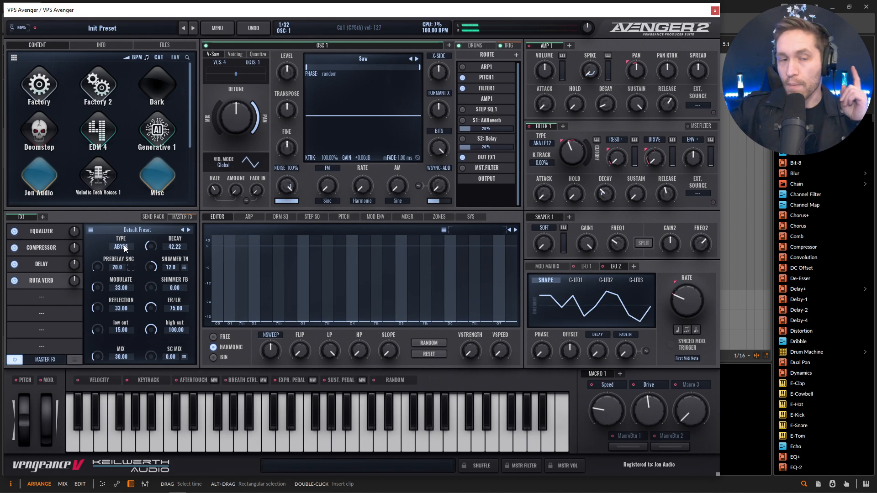
left_click(48, 300)
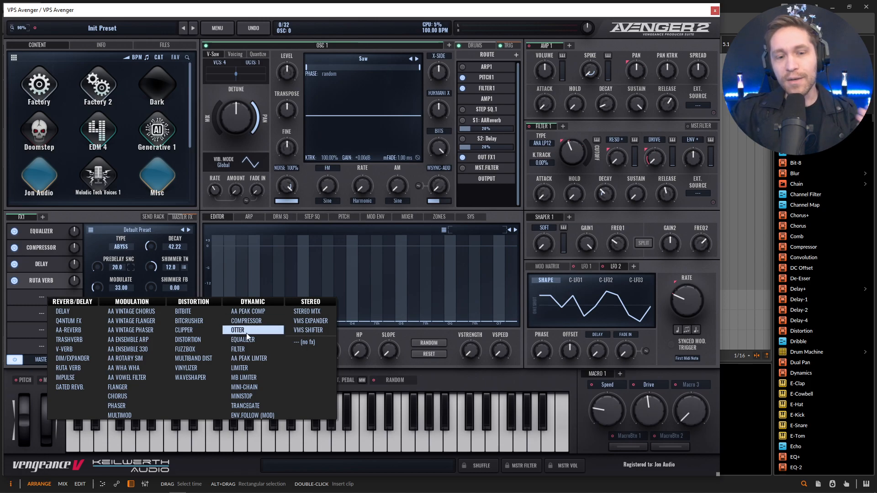
left_click(237, 349)
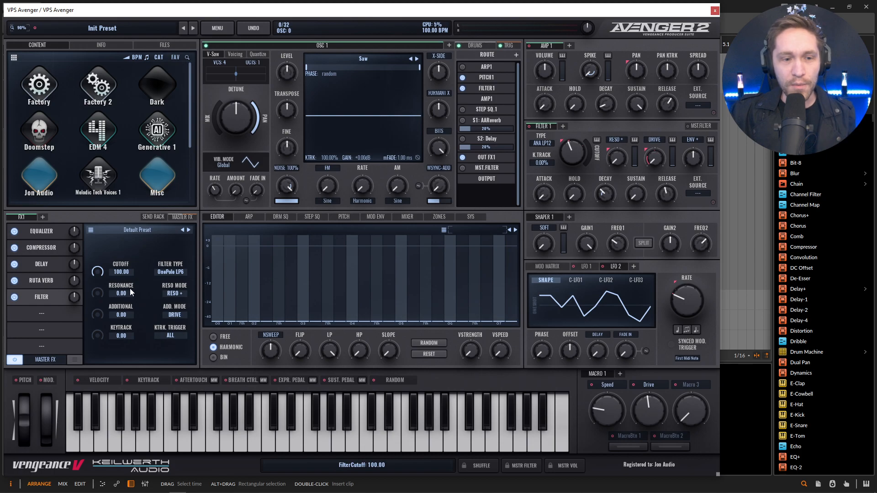
left_click(166, 272)
mouse_move(174, 309)
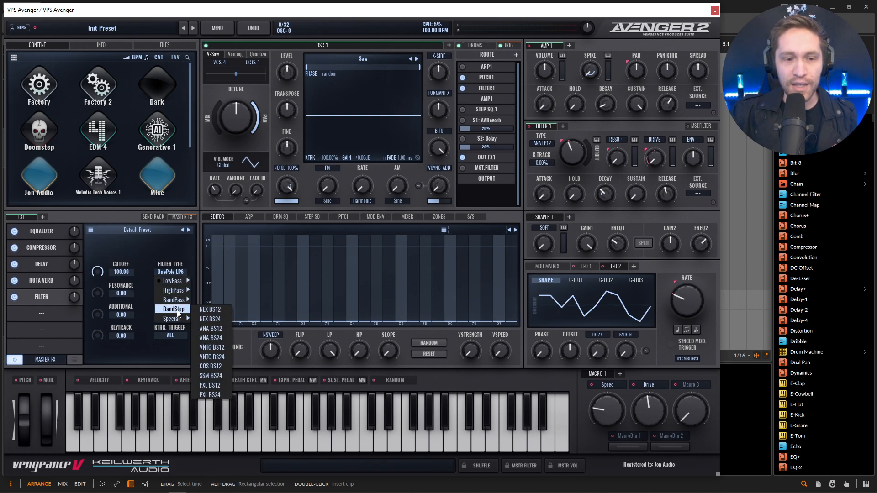
left_click(224, 348)
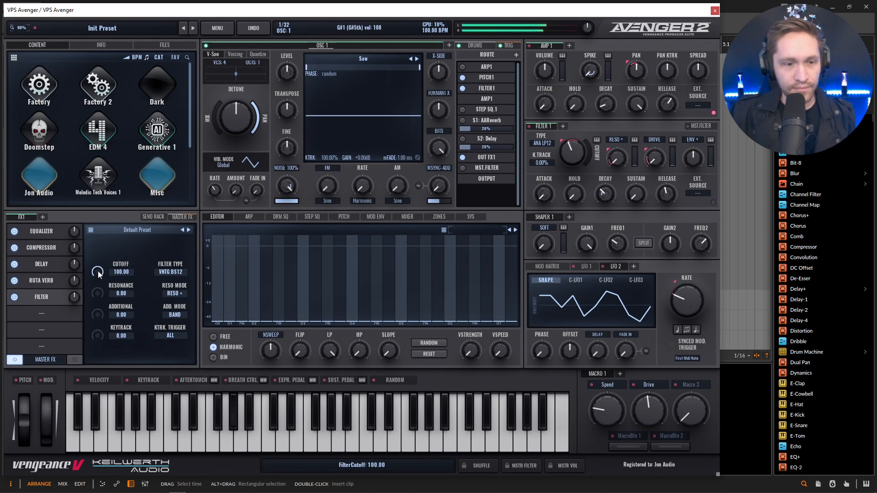
Sweep the slot-five filter's cutoff and resonance, switch its type to VNTG BS24, and settle on 49.44 resonance and 45.56 cutoff
left_click_drag(99, 314, 100, 275)
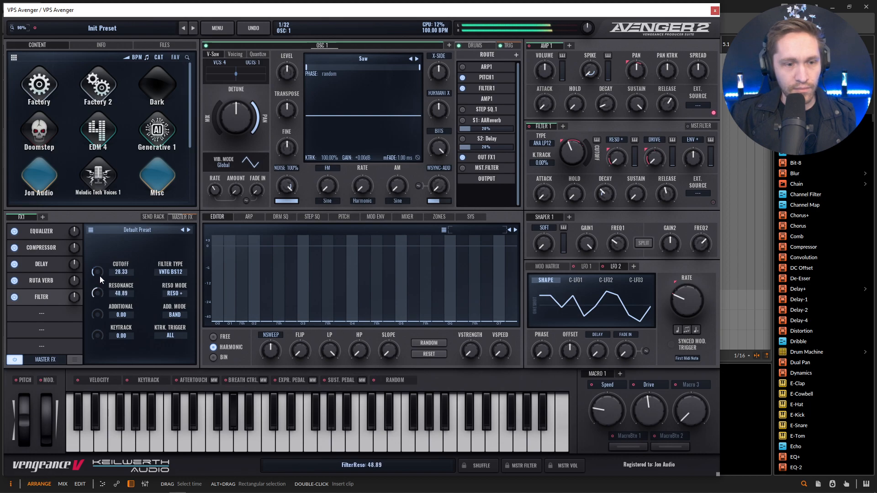
mouse_move(108, 231)
left_mouse_down()
mouse_move(110, 224)
mouse_move(107, 243)
left_mouse_up()
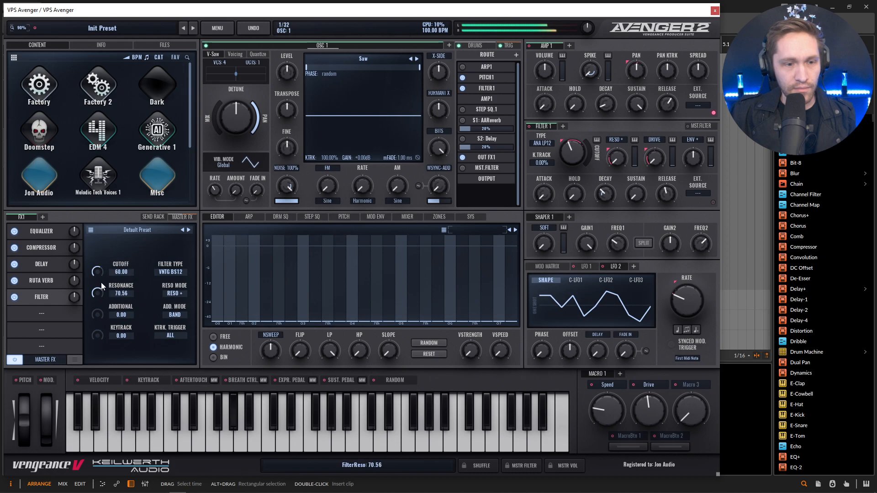
left_click_drag(97, 285, 97, 293)
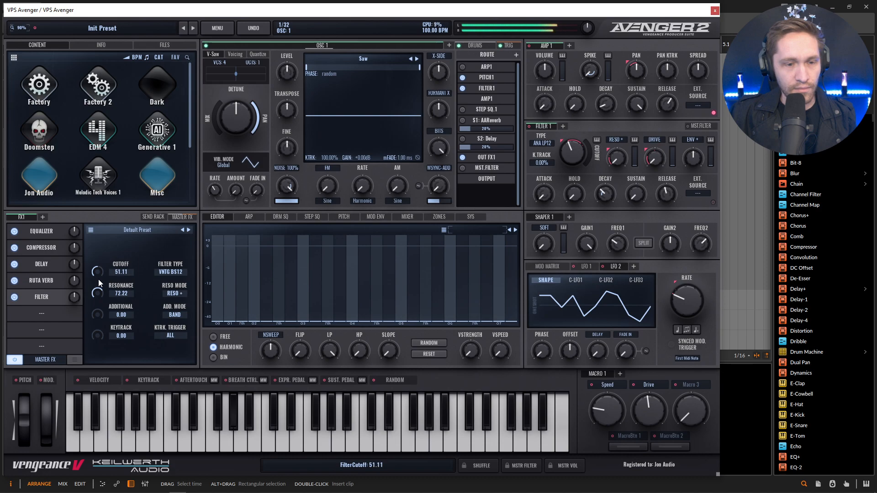
left_click_drag(98, 291, 100, 302)
left_click_drag(97, 263, 100, 245)
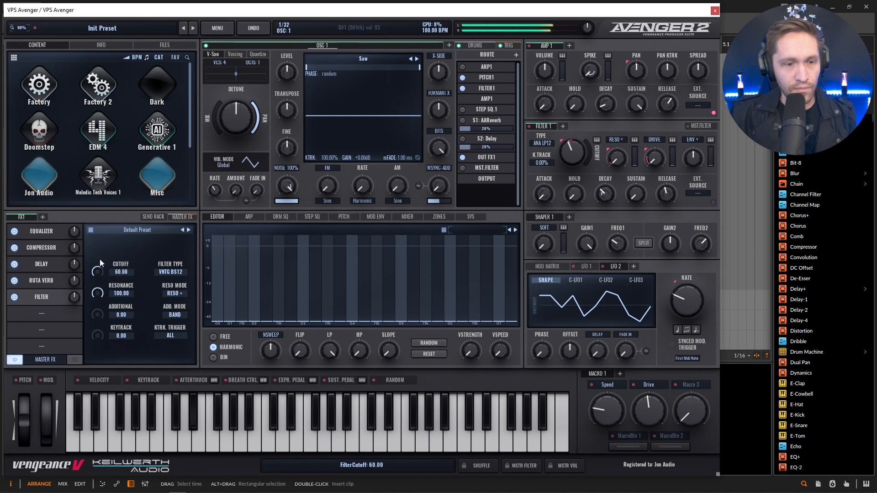
left_click_drag(98, 293, 100, 297)
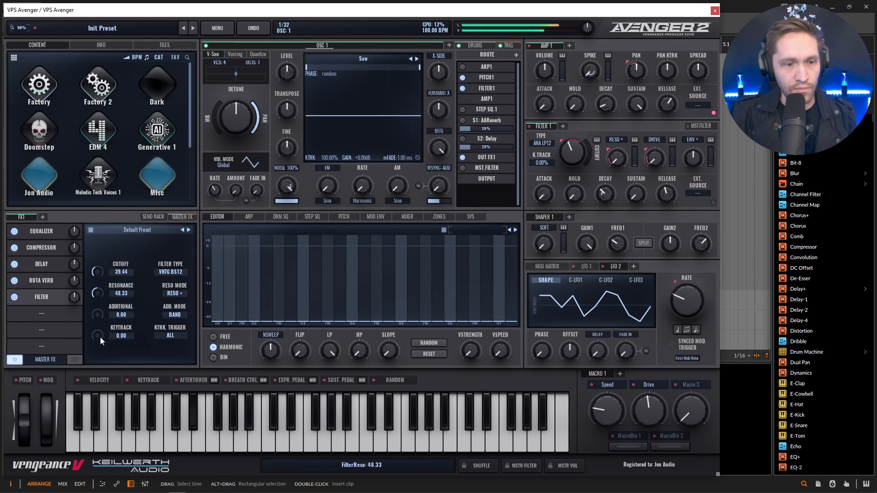
left_click(168, 272)
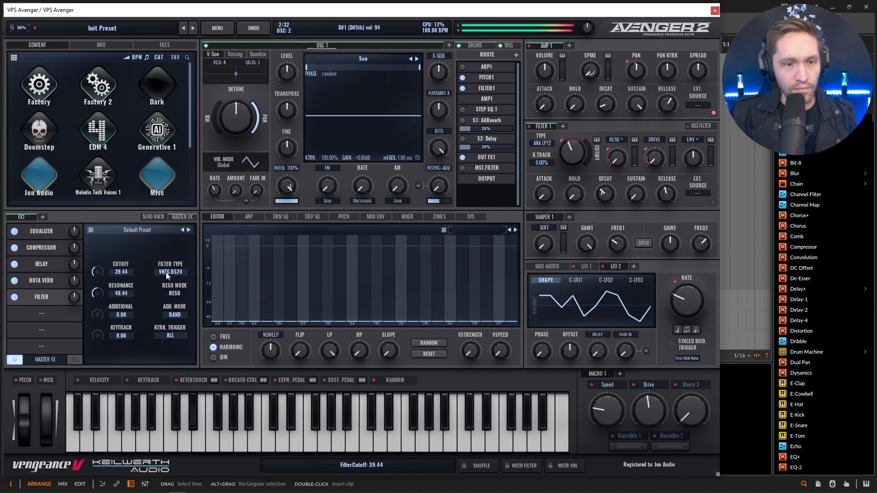
mouse_move(100, 256)
left_mouse_down()
mouse_move(98, 275)
mouse_move(100, 268)
left_mouse_up()
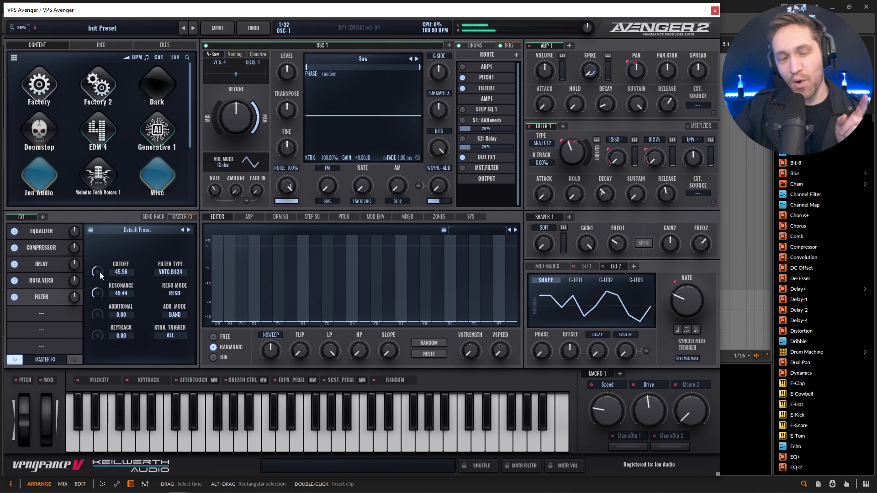
Modulate the slot-five filter's cutoff, set to 42.78, with a new LFO 3 in the Random Tri shape
left_click(633, 266)
mouse_move(632, 267)
left_mouse_down()
mouse_move(253, 261)
mouse_move(98, 275)
left_mouse_up()
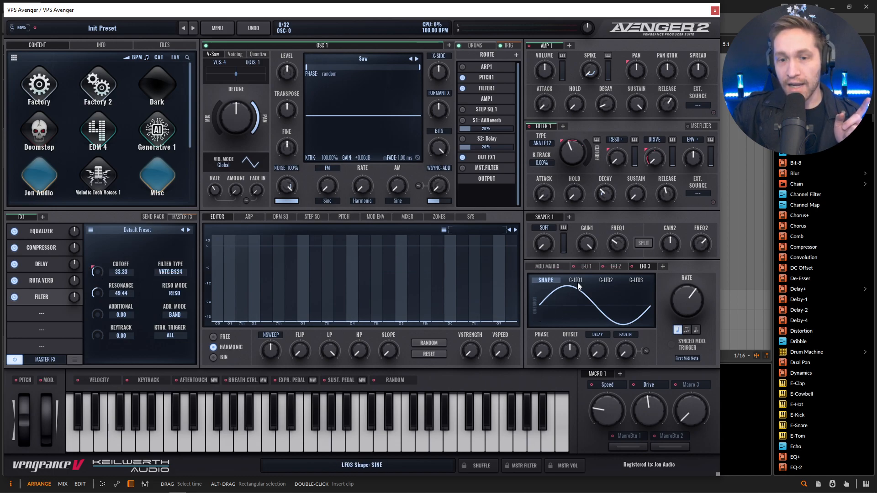
left_click(572, 299)
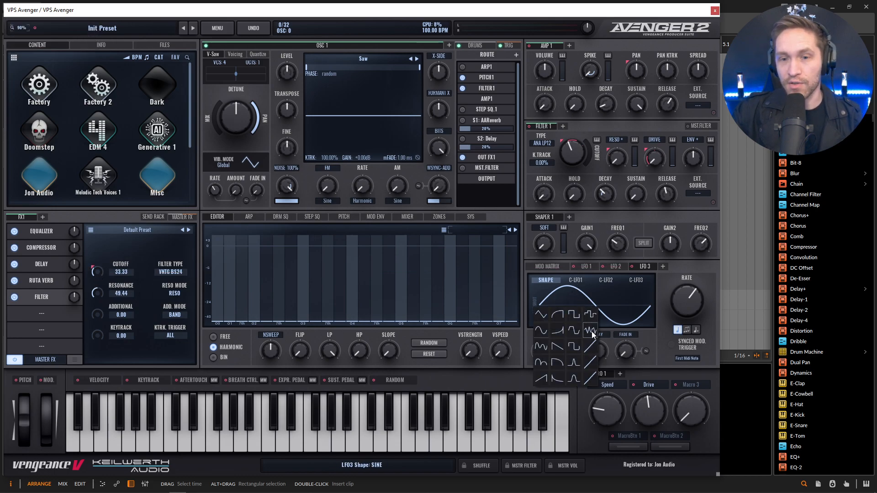
left_click(590, 331)
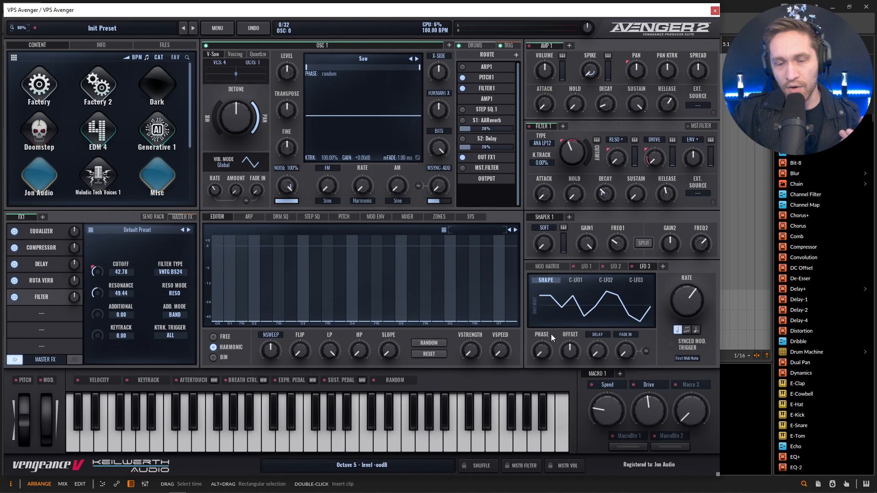
Turn off LFO 3's tempo sync, audition faster rates before returning to a slow one, and set its filter cutoff modulation to about 20
left_click(677, 330)
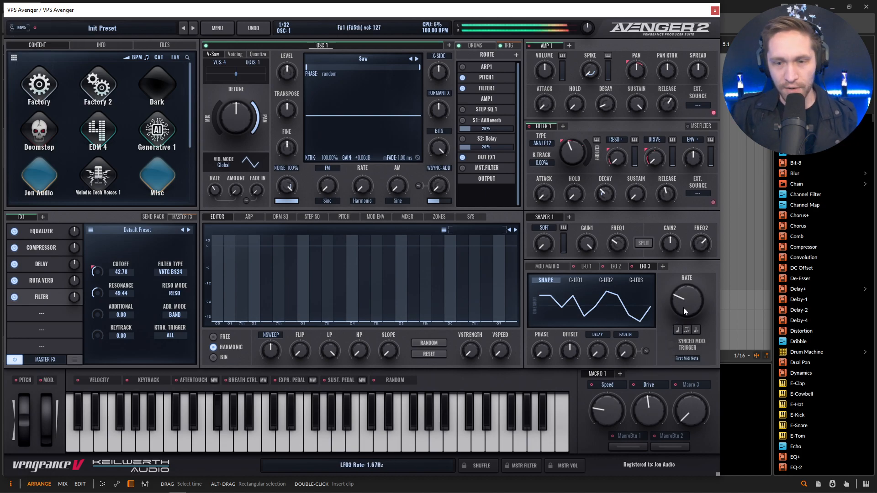
mouse_move(685, 306)
left_click_drag(686, 305, 687, 289)
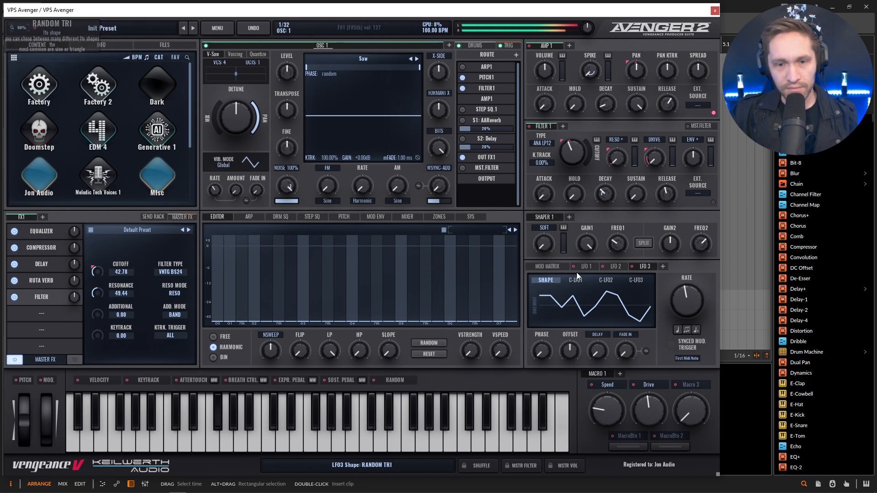
left_click(549, 266)
left_click_drag(654, 358, 660, 358)
left_click(647, 268)
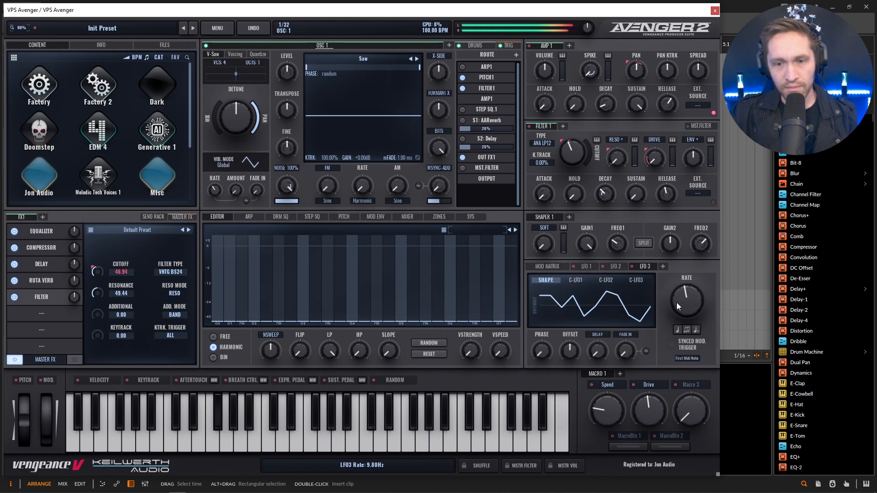
mouse_move(688, 315)
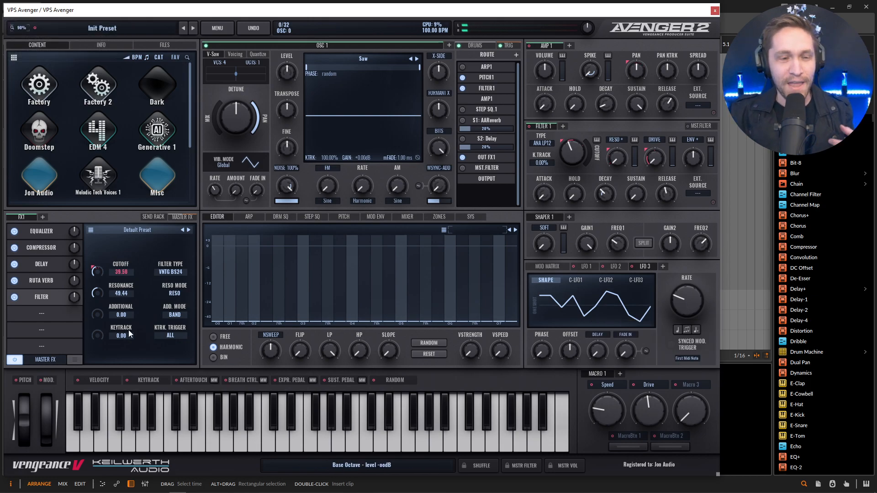
Add an Equalizer to the sixth FX1 slot and cut its third band by 15 dB at 457 Hz with a width of 6.00
left_click(49, 315)
left_click(261, 355)
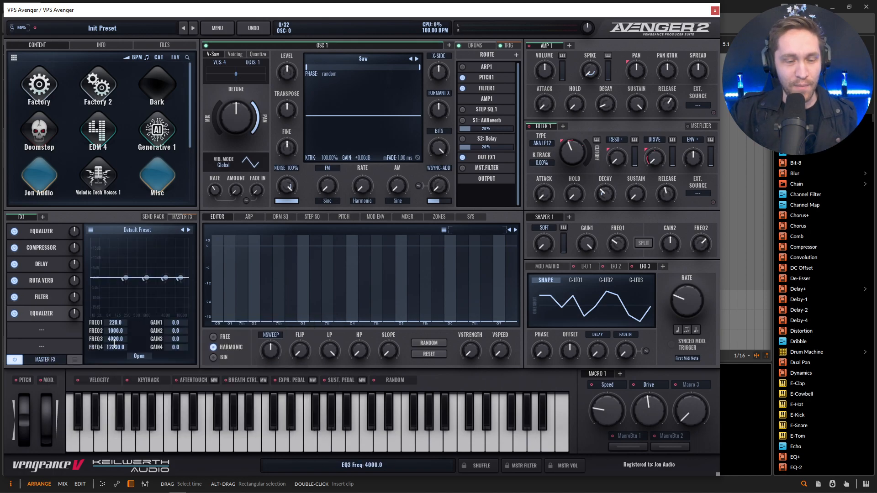
left_click(139, 356)
left_click_drag(443, 275, 346, 322)
Assign LFO 3 to the third EQ band's frequency with a modulation amount of about 15
left_click_drag(632, 267, 381, 346)
left_click(546, 266)
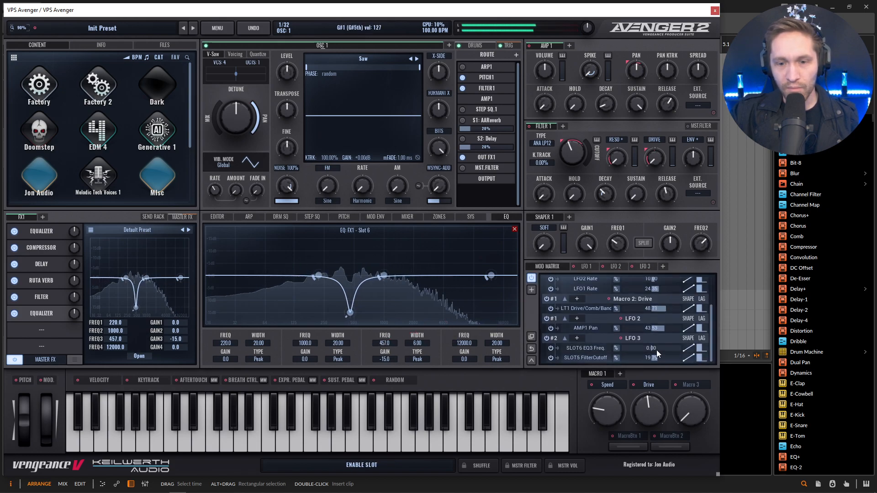
left_click_drag(652, 348, 656, 349)
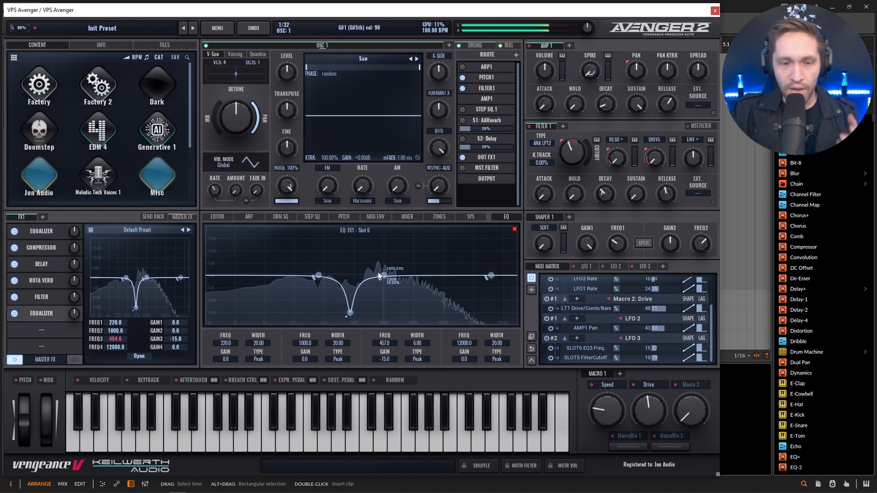
Cut the second EQ band by 15 dB at 2381.5 Hz with zero width, and modulate its frequency from LFO 3 by about 21
left_click_drag(384, 276, 436, 313)
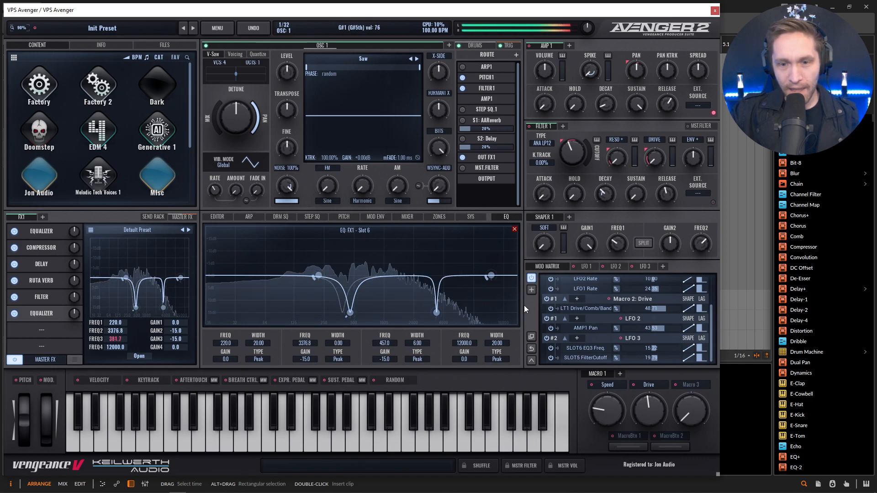
left_click(638, 267)
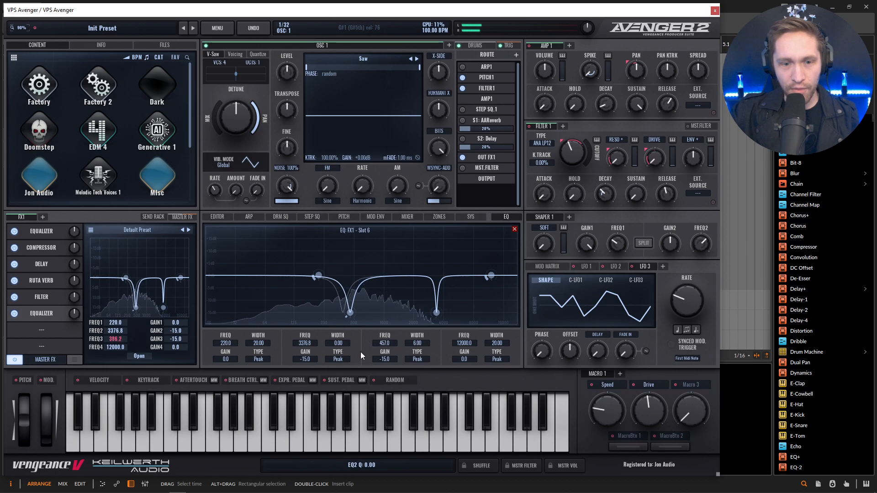
left_click_drag(634, 267, 306, 343)
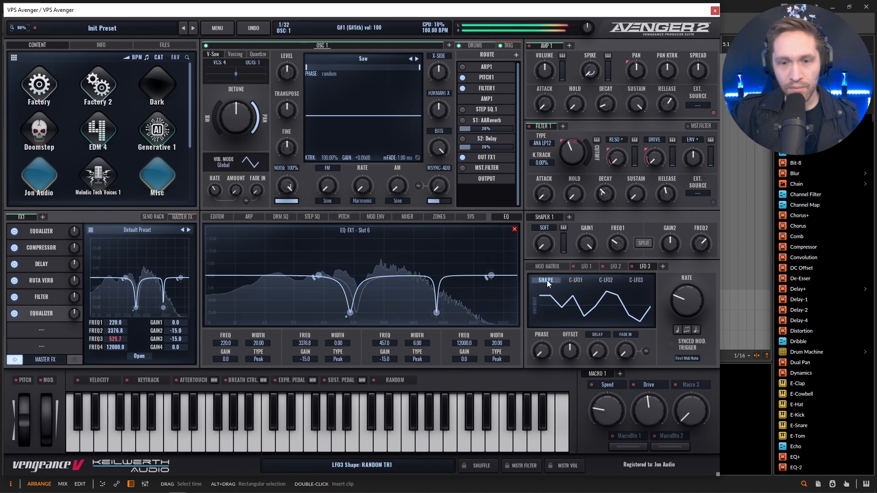
left_click(547, 267)
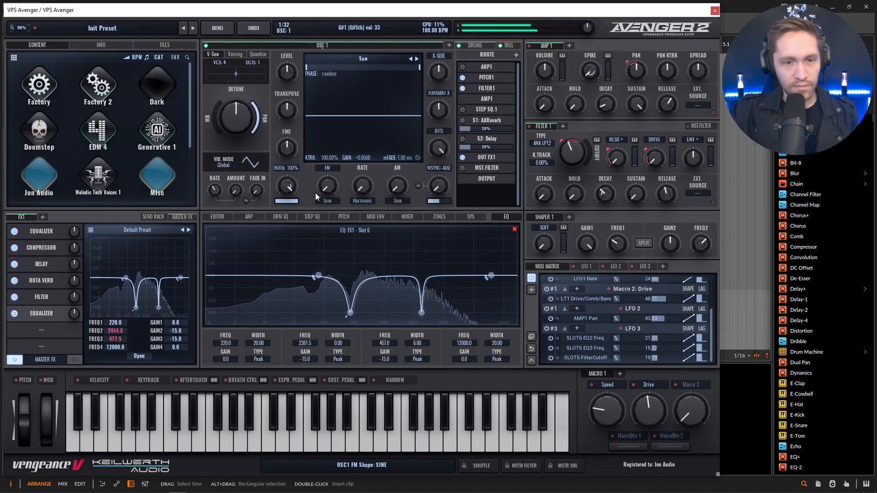
Soften the two moving EQ notches, setting the second band's gain to -7.0 and the third band's gain to -8.0
left_click_drag(287, 191, 286, 195)
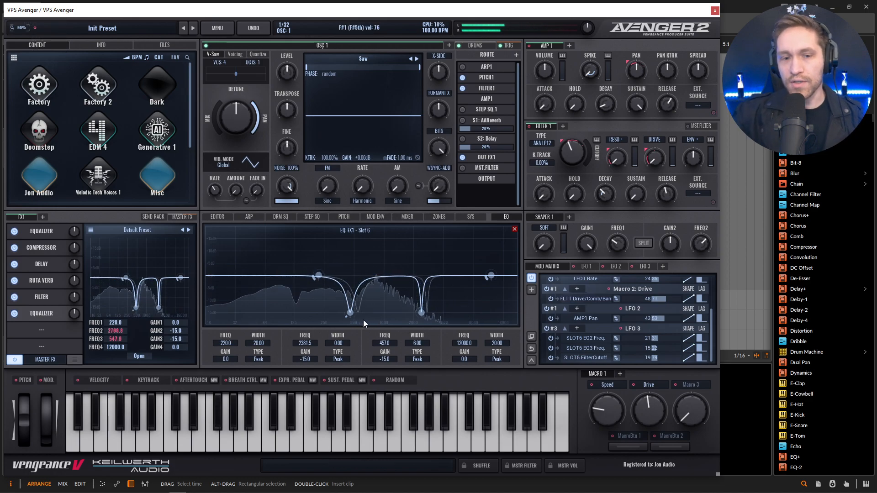
left_click_drag(307, 358, 306, 345)
left_click_drag(398, 357, 390, 348)
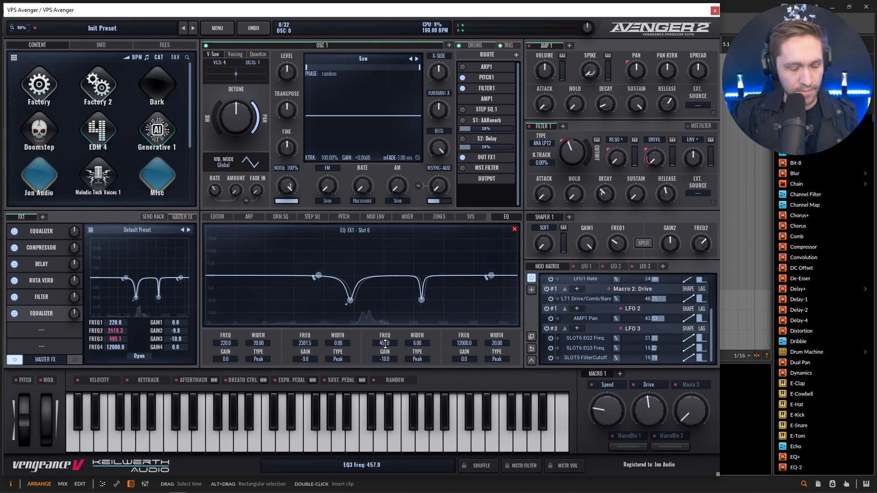
left_click_drag(386, 359, 388, 369)
left_click_drag(388, 358, 389, 347)
left_click_drag(311, 359, 312, 349)
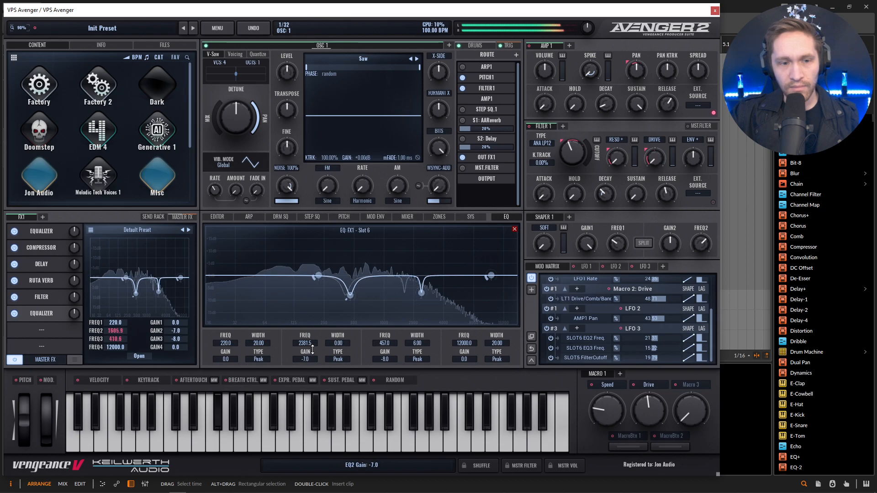
Reduce LFO 3's modulation of the slot-five filter cutoff to about 8
left_click(55, 297)
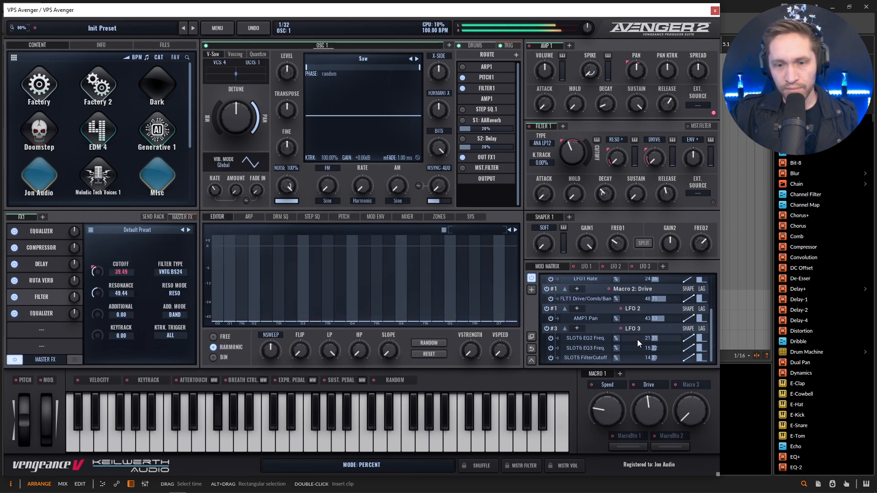
left_click_drag(577, 327, 97, 272)
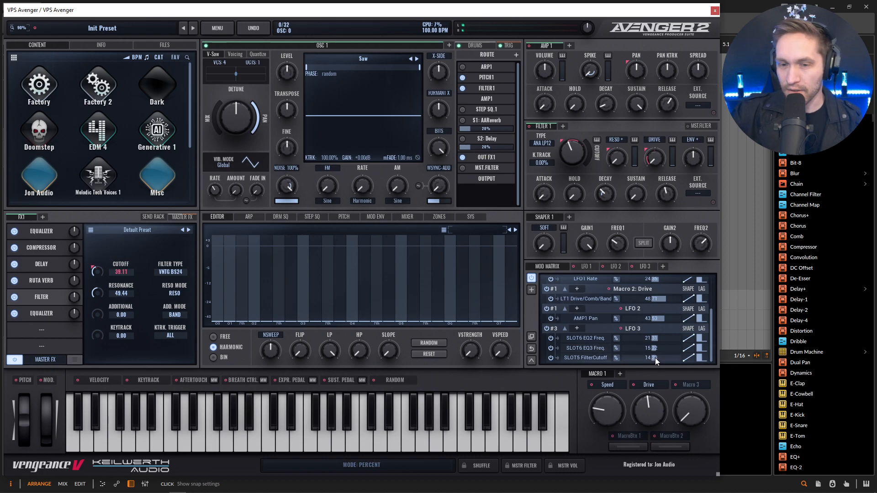
left_click_drag(655, 358, 653, 358)
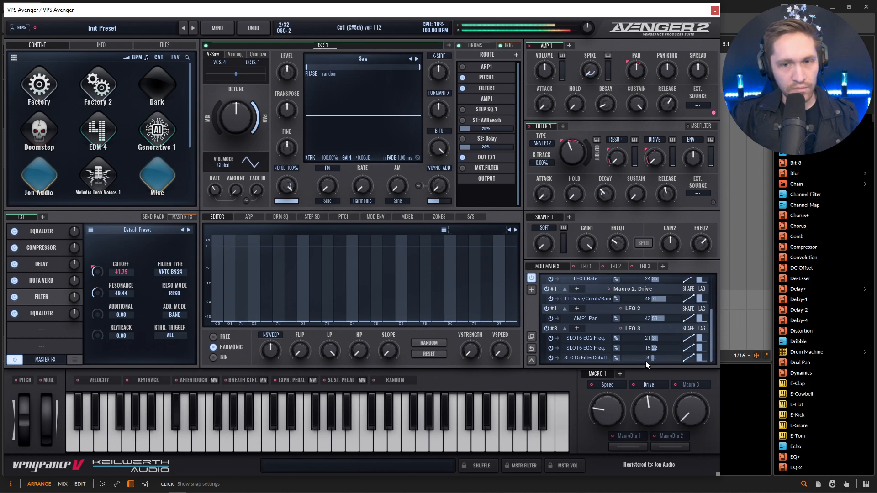
Enable the master filter and lower its cutoff to 0.00%
mouse_move(576, 152)
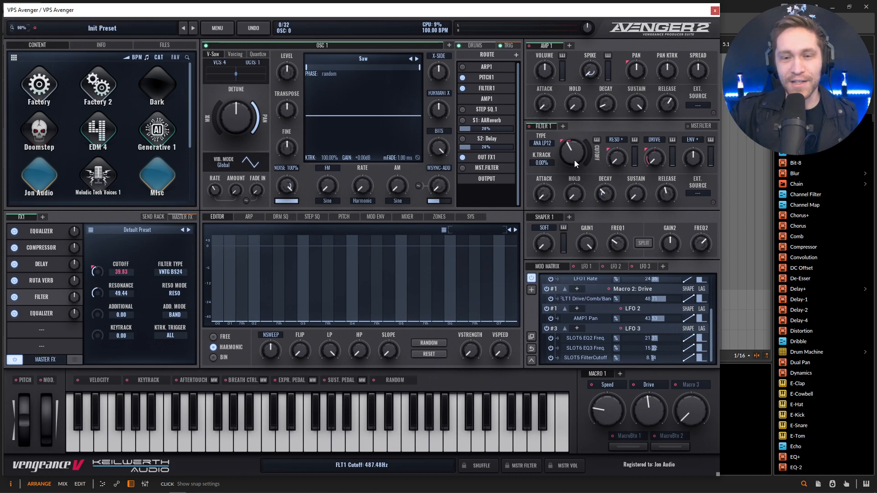
left_click(700, 127)
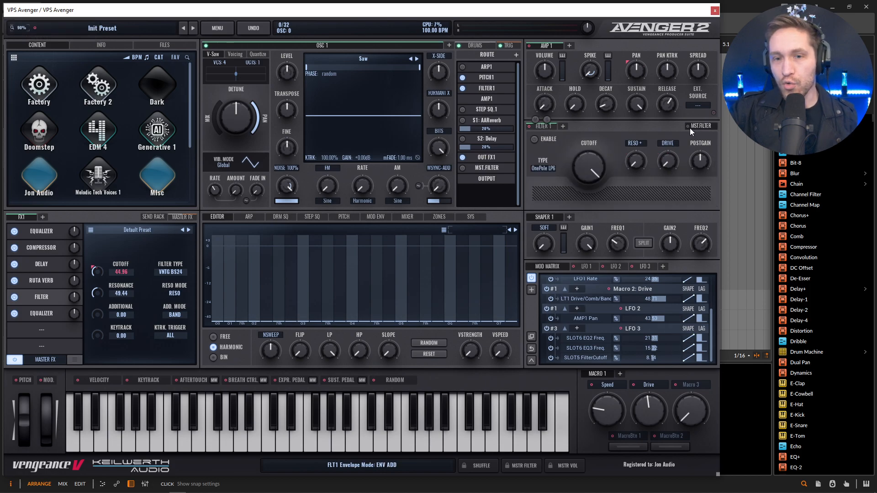
left_click(549, 140)
left_click_drag(588, 147, 596, 234)
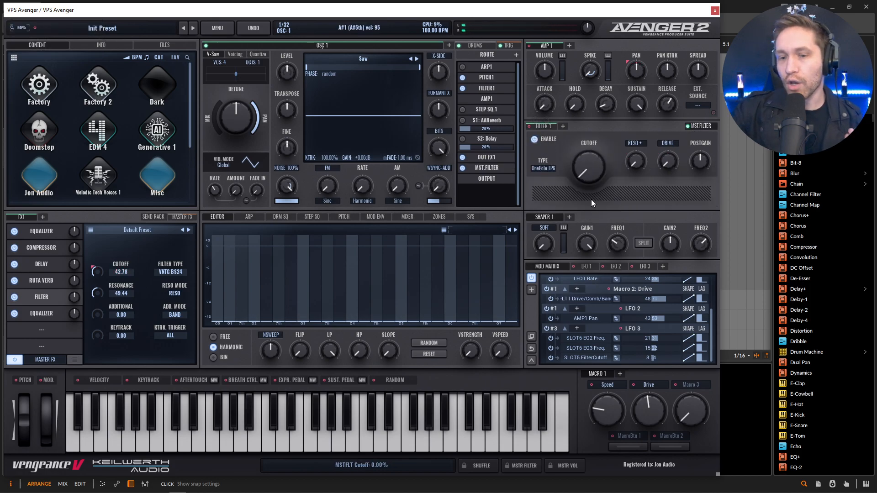
Choose the OnePole LP6 low-pass type for the master filter and set its cutoff to 0.00%
mouse_move(590, 174)
left_mouse_down()
mouse_move(604, 108)
mouse_move(588, 169)
left_mouse_up()
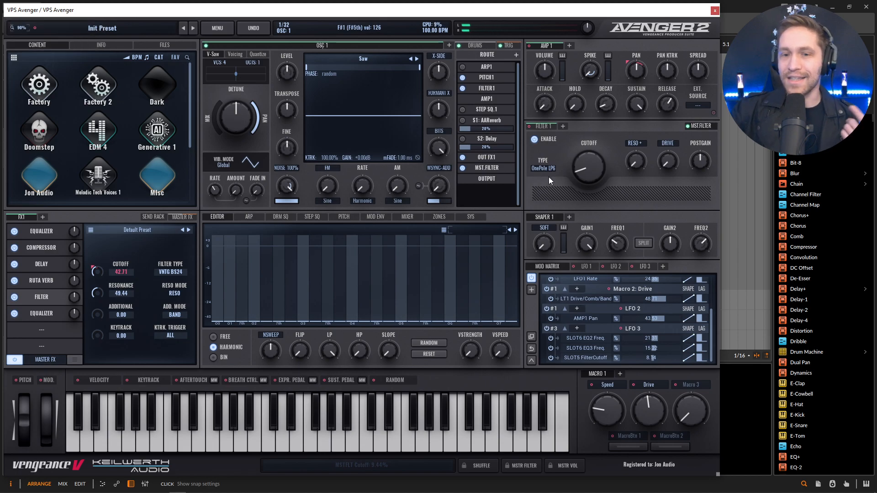
left_click(544, 167)
mouse_move(550, 177)
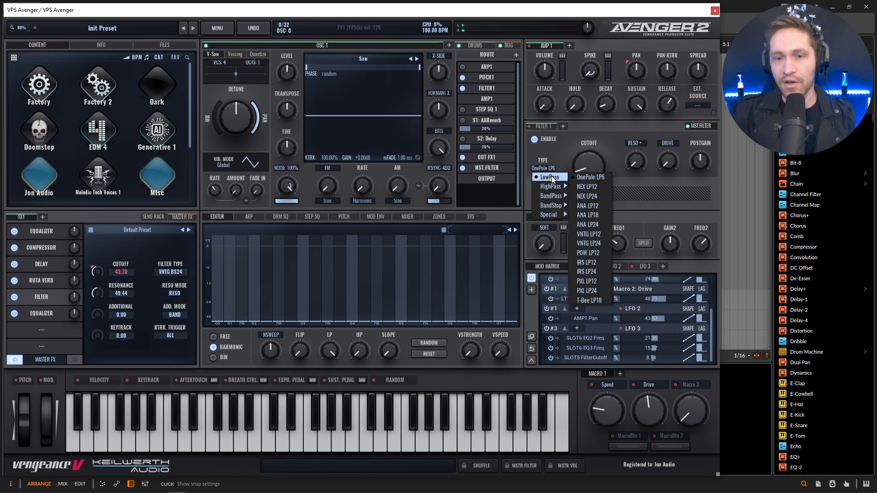
left_click(607, 179)
left_click_drag(593, 171, 593, 212)
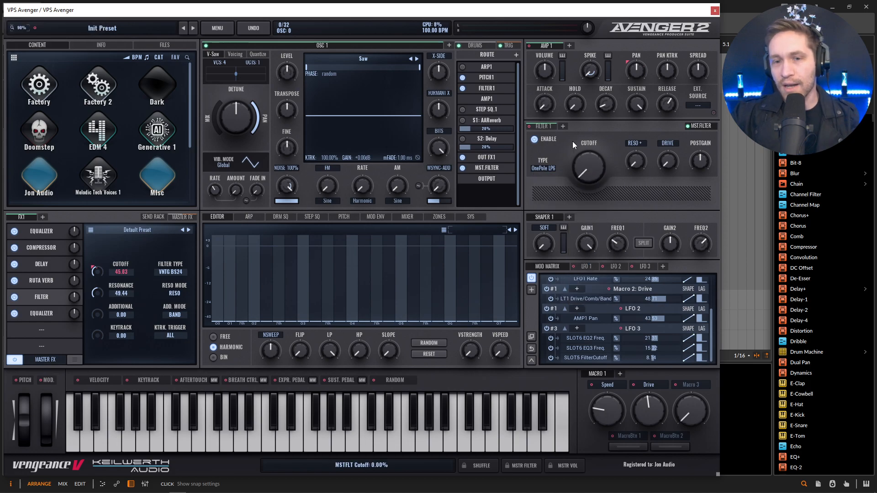
Assign Macro 3 to the master filter cutoff with a modulation amount of 100, and sweep the macro to test it
left_click_drag(681, 383, 588, 178)
left_click_drag(692, 413, 698, 400)
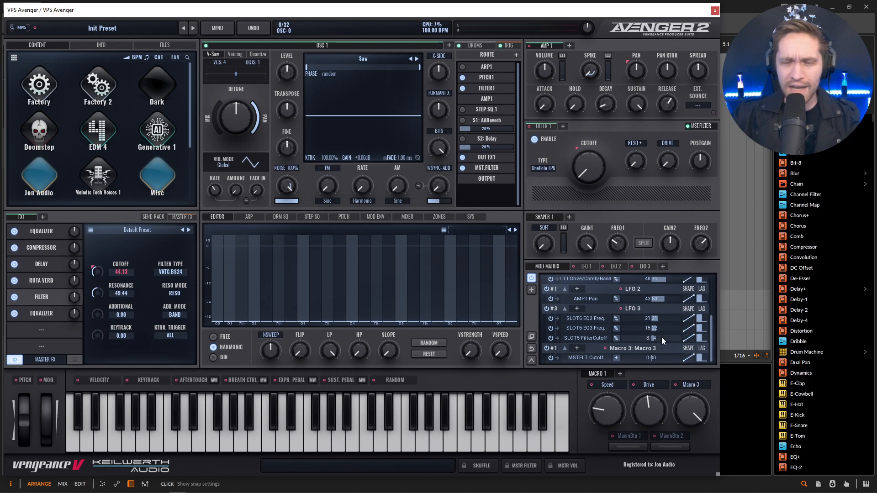
left_click_drag(669, 358, 667, 243)
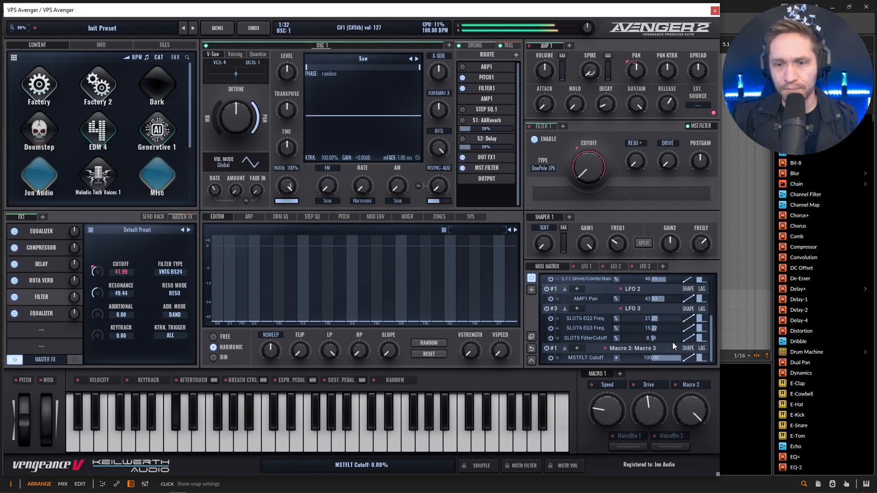
left_click_drag(692, 407, 703, 472)
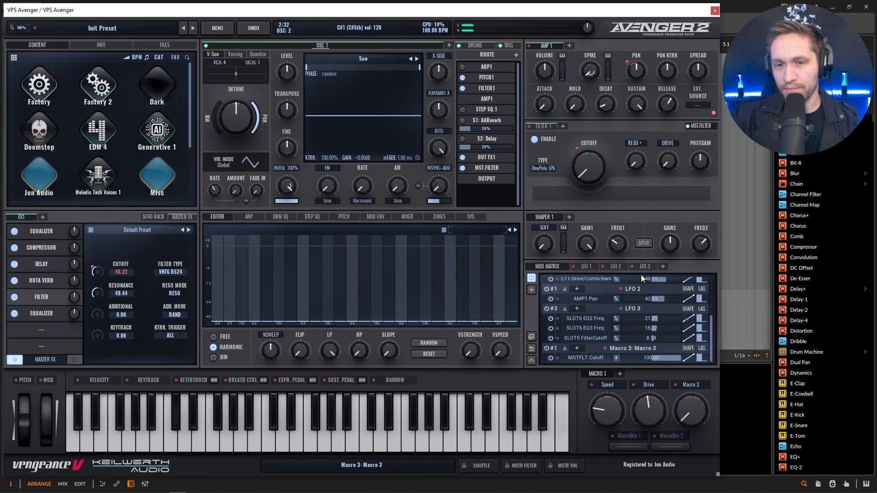
Raise the master filter's base cutoff slightly and set Macro 3 to 91.11%
mouse_move(586, 168)
left_mouse_down()
mouse_move(585, 159)
mouse_move(593, 169)
left_mouse_up()
left_click_drag(697, 398, 700, 353)
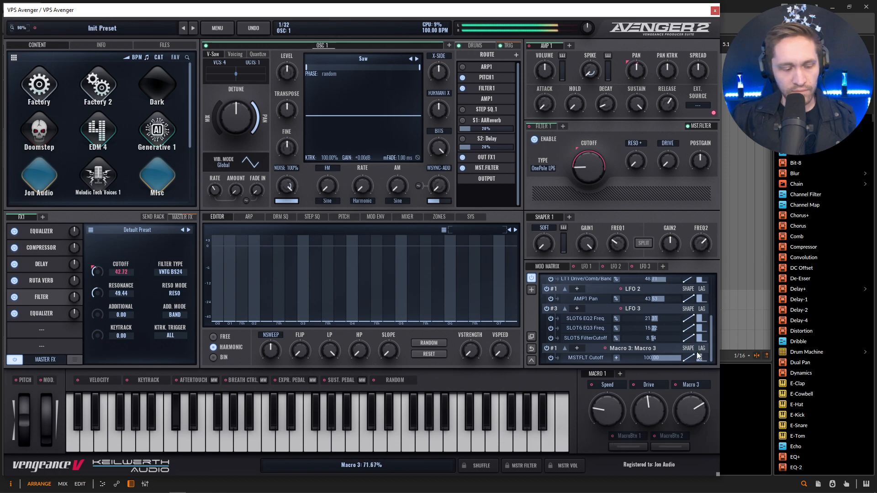
left_click_drag(692, 399, 692, 390)
Sweep the Speed macro up and back down, and lower both the Speed and Drive macros to 0.00%
left_click_drag(615, 406, 648, 360)
left_click_drag(617, 406, 628, 462)
left_click_drag(650, 412, 660, 482)
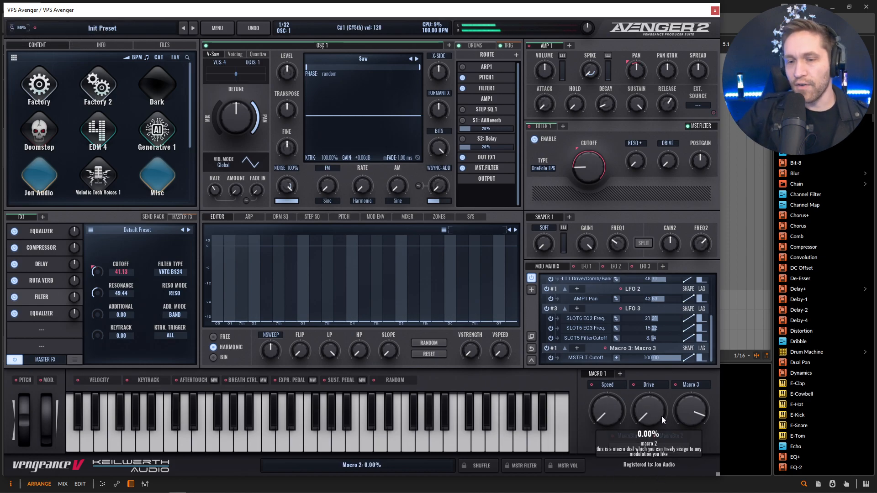
Rename Macro 3 as Filter
double_click(692, 385)
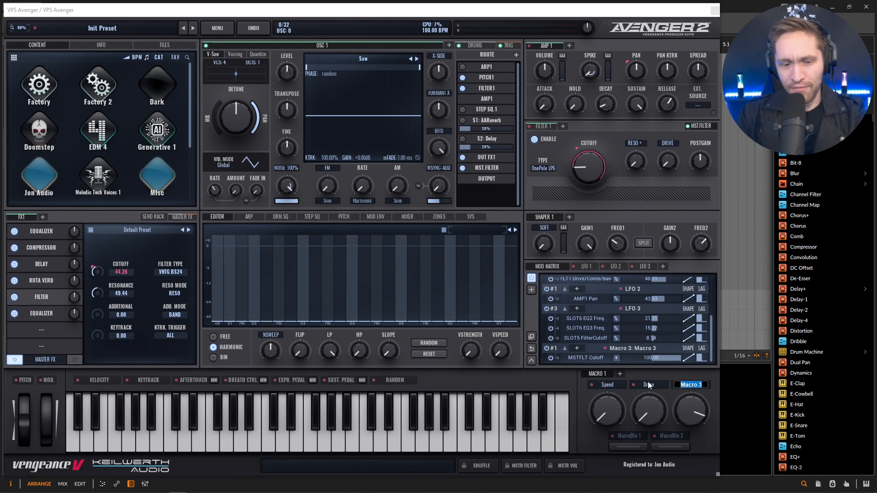
type("Filter")
key("Return")
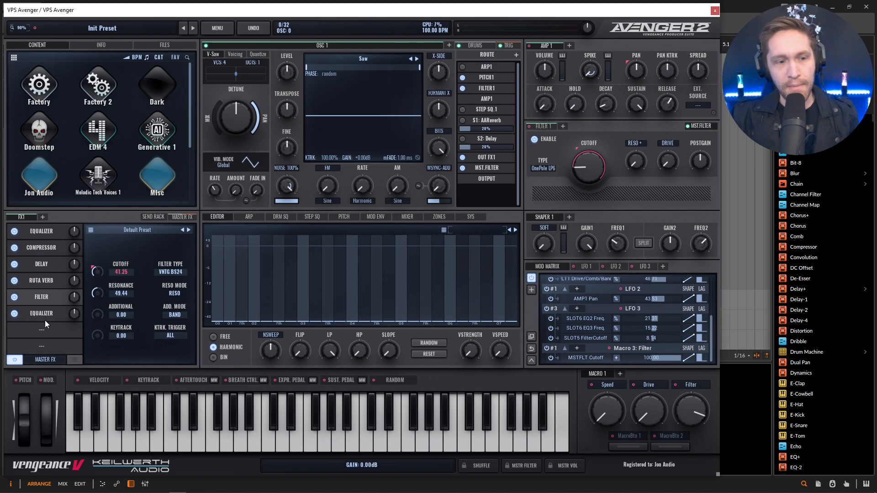
Add a BitBite distortion effect to the seventh slot of the FX chain
left_click(46, 335)
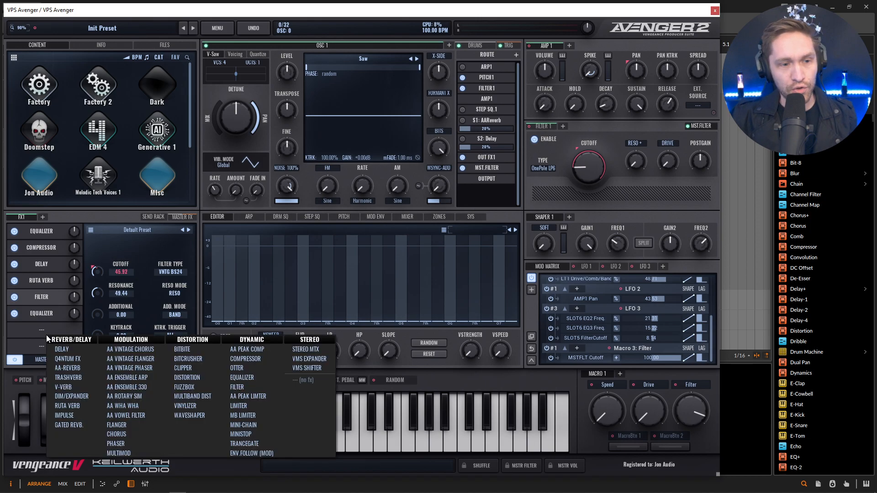
left_click(187, 349)
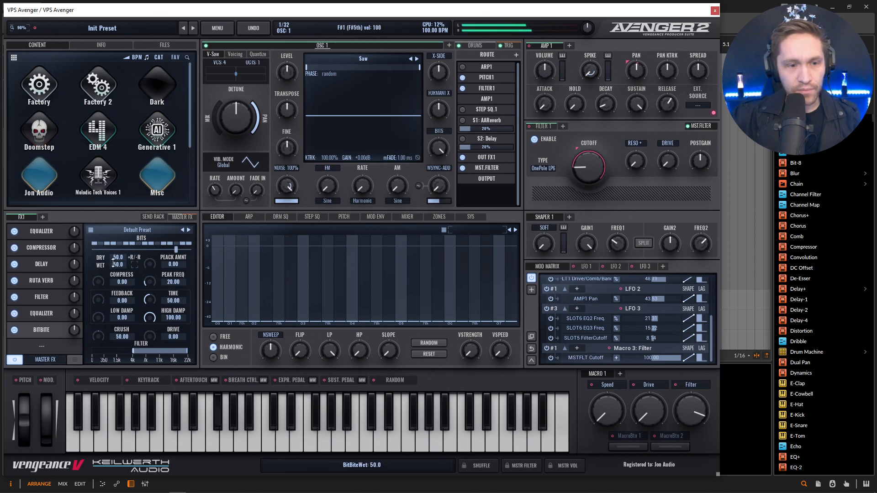
Try the BitBite mix with the dry level at 31.1 and the wet level at 111.8
mouse_move(118, 264)
left_mouse_down()
mouse_move(118, 241)
mouse_move(116, 264)
left_mouse_up()
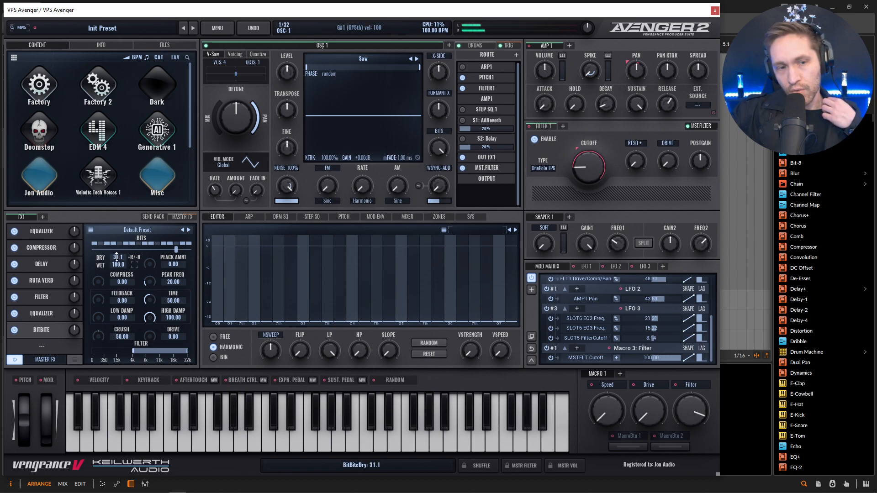
double_click(118, 257)
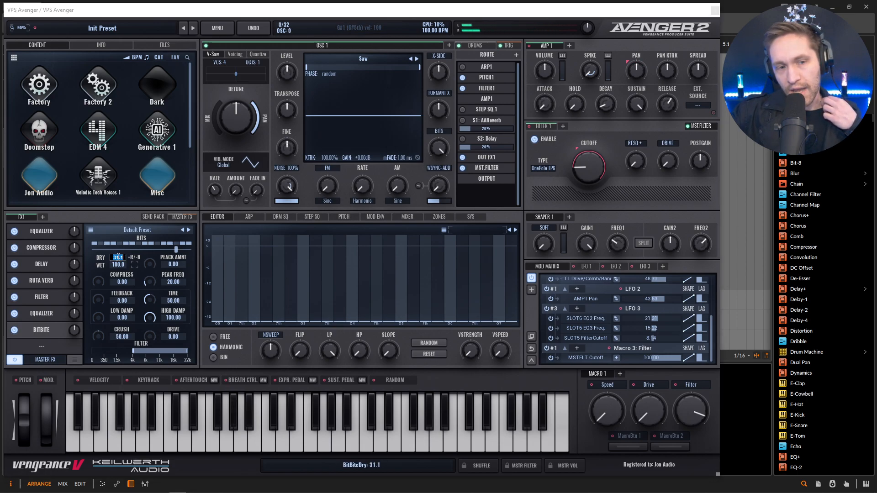
left_click(135, 274)
mouse_move(114, 265)
left_mouse_down()
mouse_move(112, 237)
mouse_move(120, 237)
mouse_move(123, 257)
left_mouse_up()
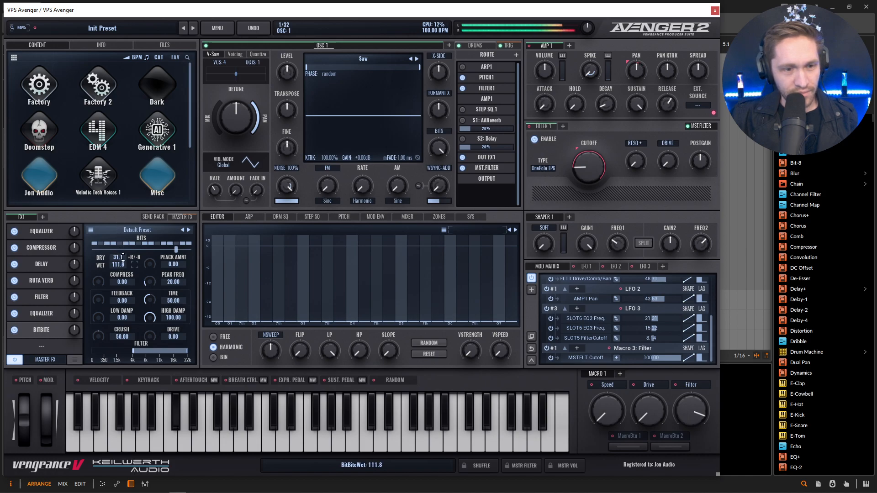
Set BitBite's dry level to 100 and its wet level to 0
double_click(118, 257)
type("100")
key("Return")
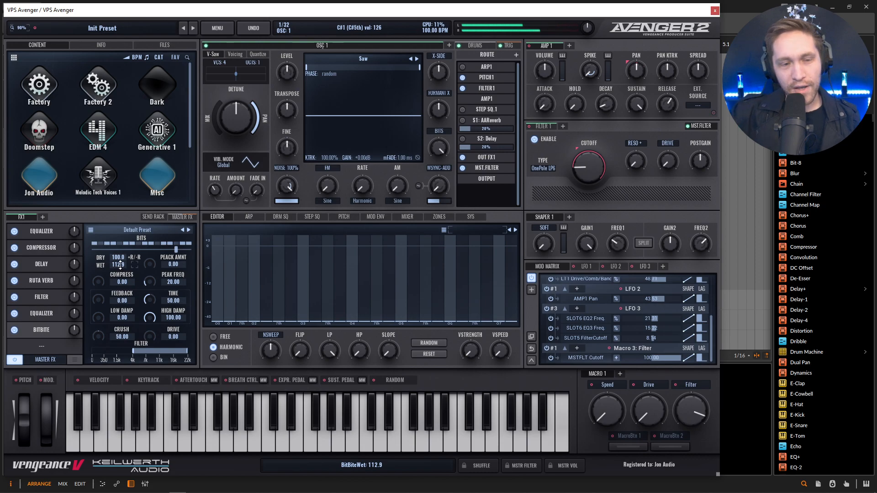
double_click(120, 264)
type("0")
key("Return")
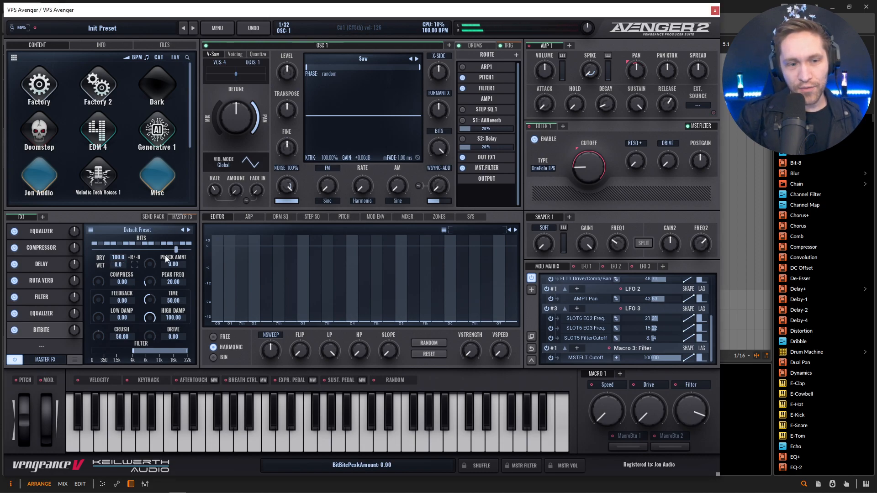
Assign MacroBtn 1 to BitBite's wet level with a modulation amount of 100
left_click_drag(608, 433, 119, 265)
double_click(629, 357)
type("100")
key("Return")
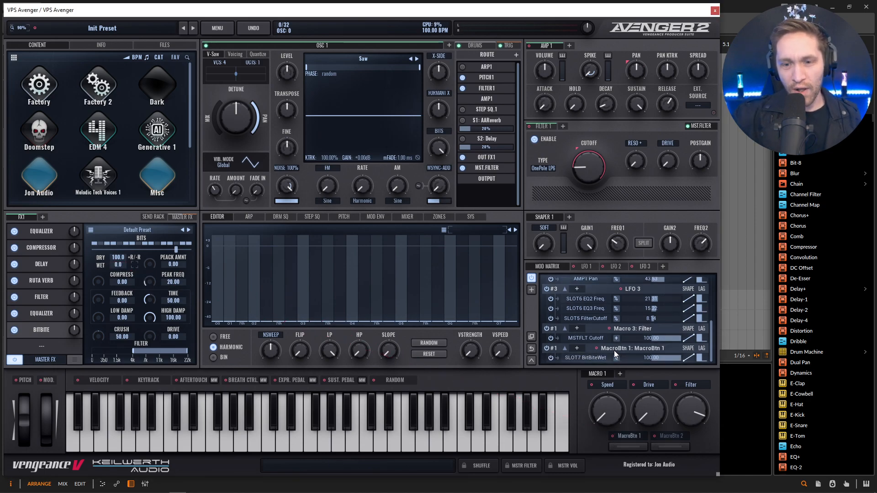
Test MacroBtn 1 and, with it switched on, reduce its modulation of BitBite's wet level to about 56
left_click(635, 445)
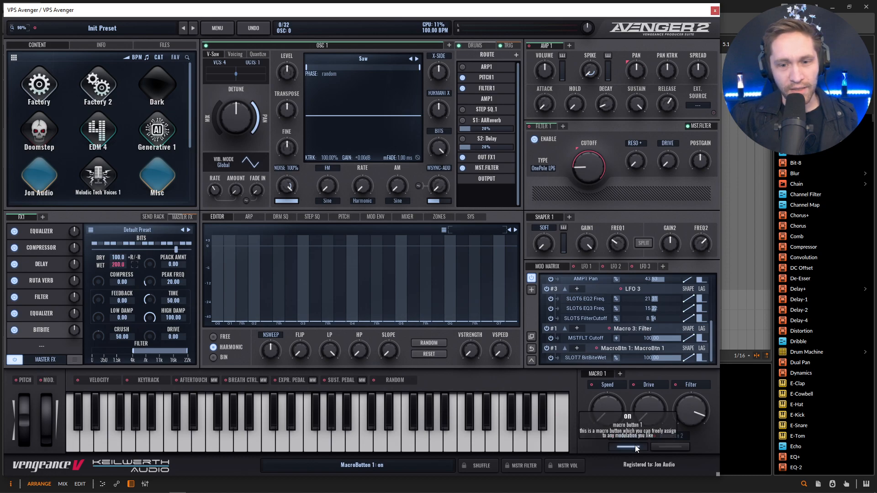
left_click(634, 447)
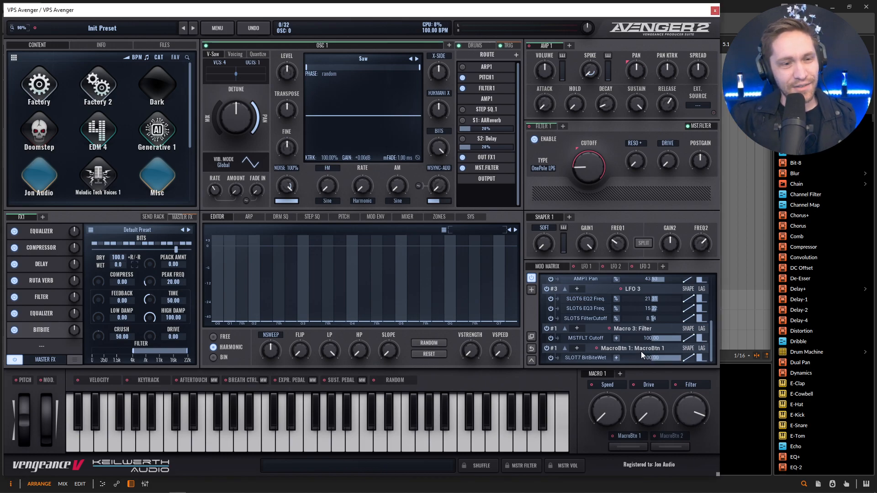
left_click(640, 445)
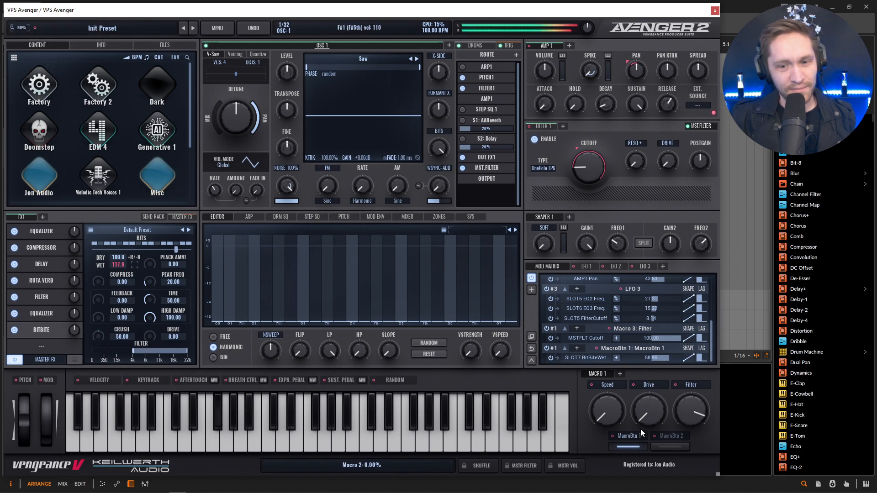
left_click_drag(666, 359, 664, 359)
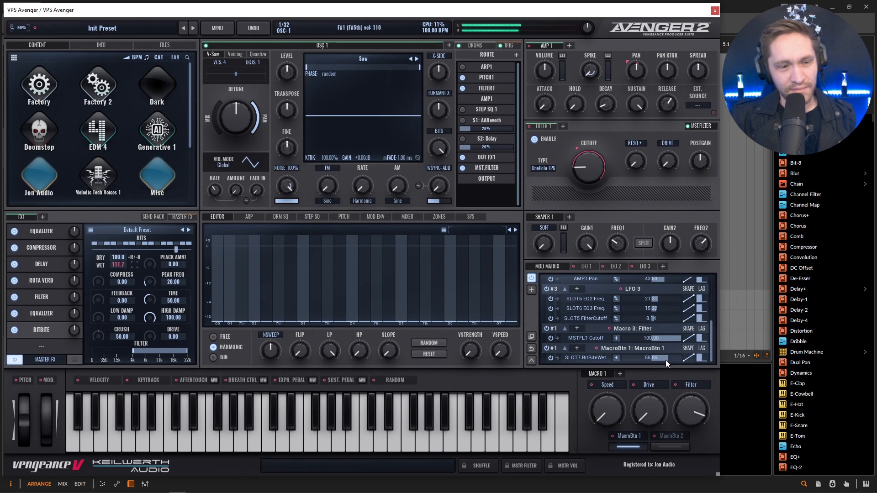
Compare the sound with MacroBtn 1 off and on, leave it on, and raise the Filter macro slightly
left_click(629, 447)
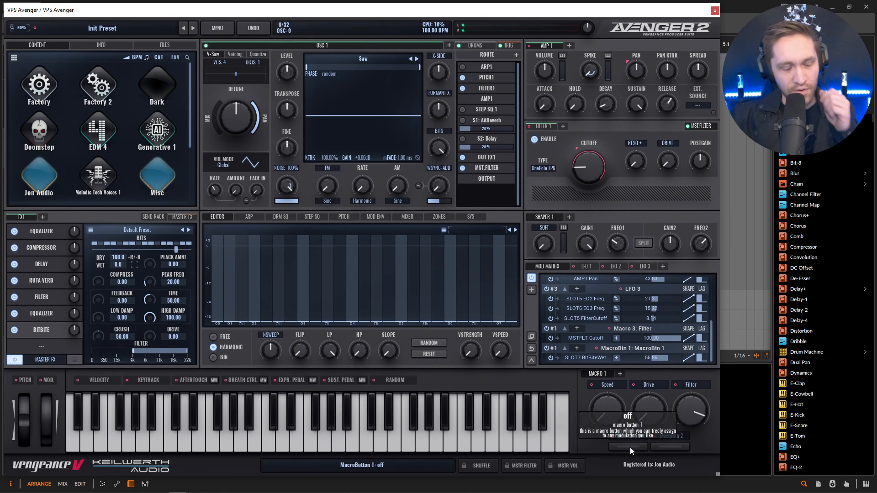
left_click(630, 447)
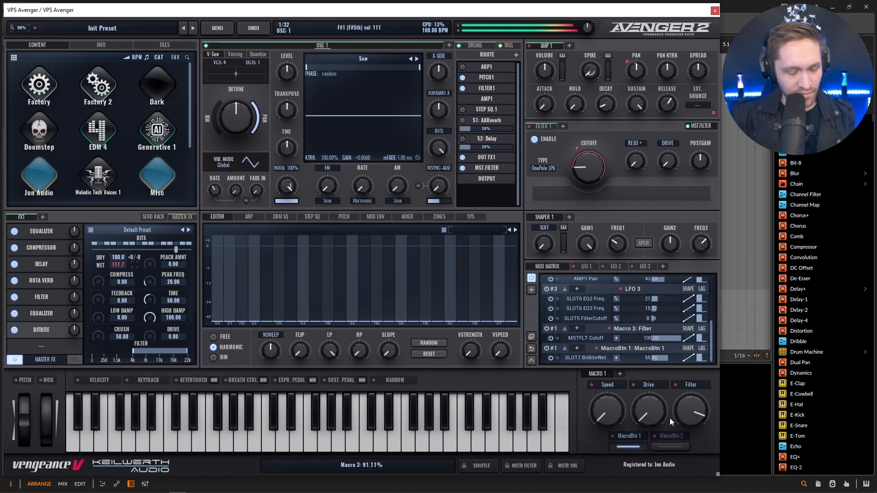
left_click(638, 446)
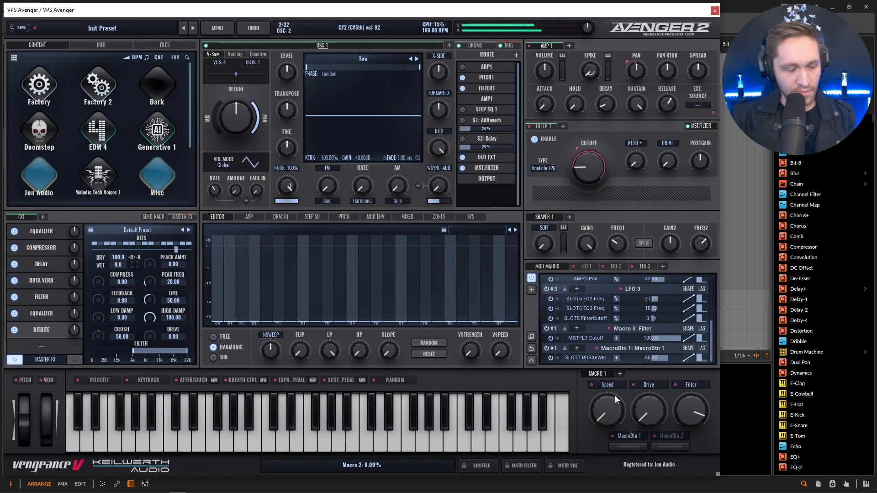
left_click(15, 330)
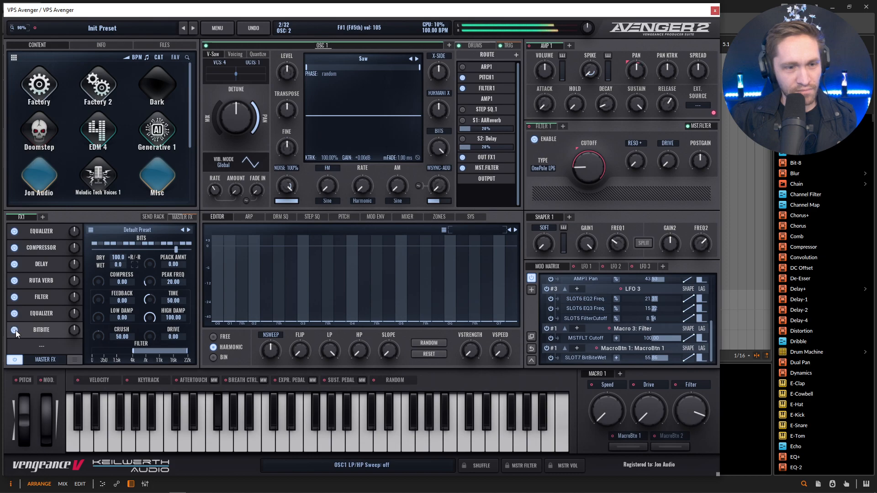
left_click(619, 448)
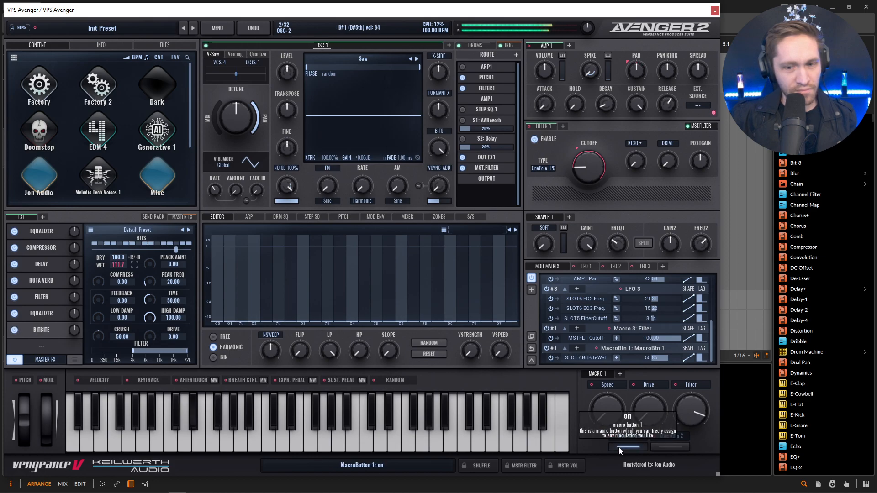
mouse_move(689, 423)
left_mouse_down()
mouse_move(695, 406)
mouse_move(689, 417)
left_mouse_up()
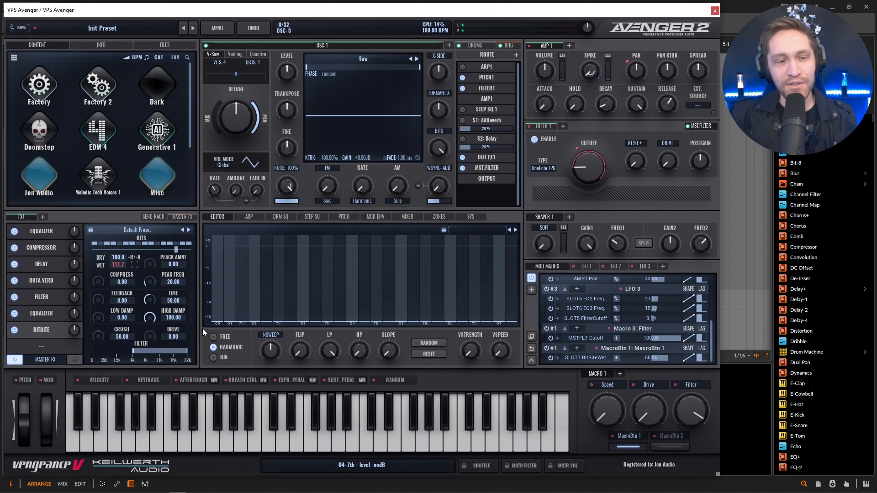
Rename MacroBtn 1 as Crush
double_click(627, 436)
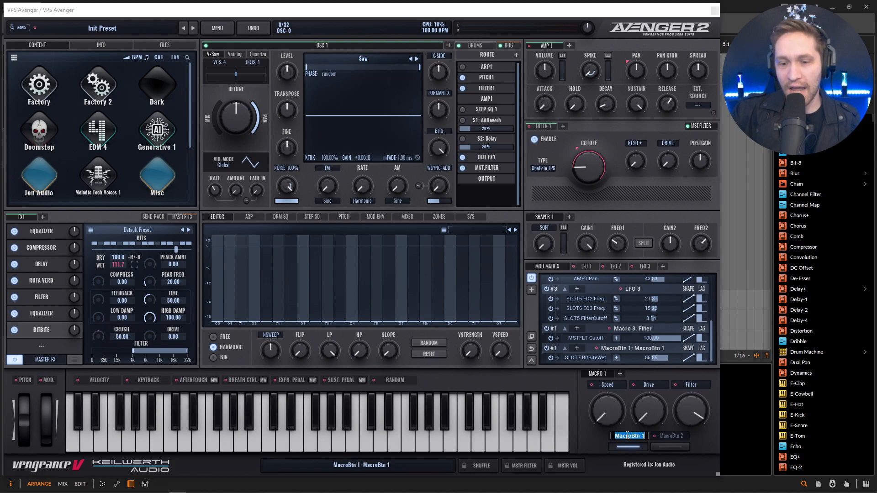
type("Crush")
key("Return")
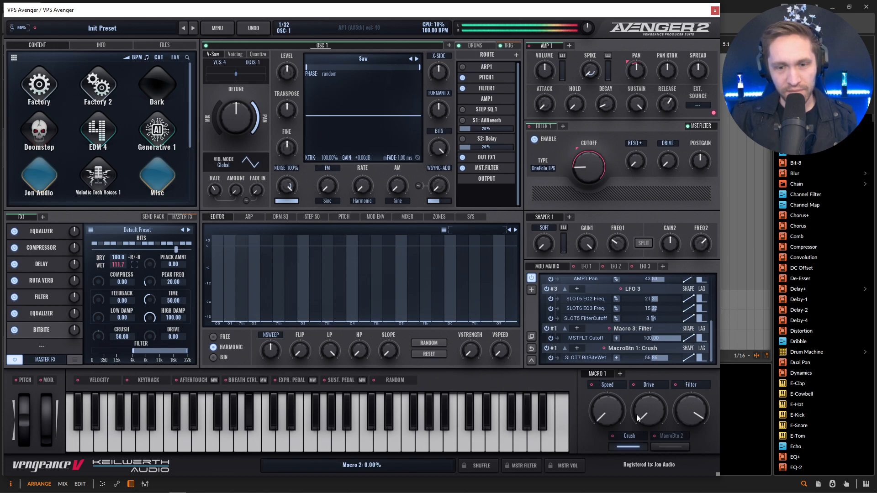
Set the master filter's resonance to 7.78% and bring the Filter macro down to a low setting
left_click_drag(700, 407, 698, 464)
left_click_drag(635, 167, 636, 160)
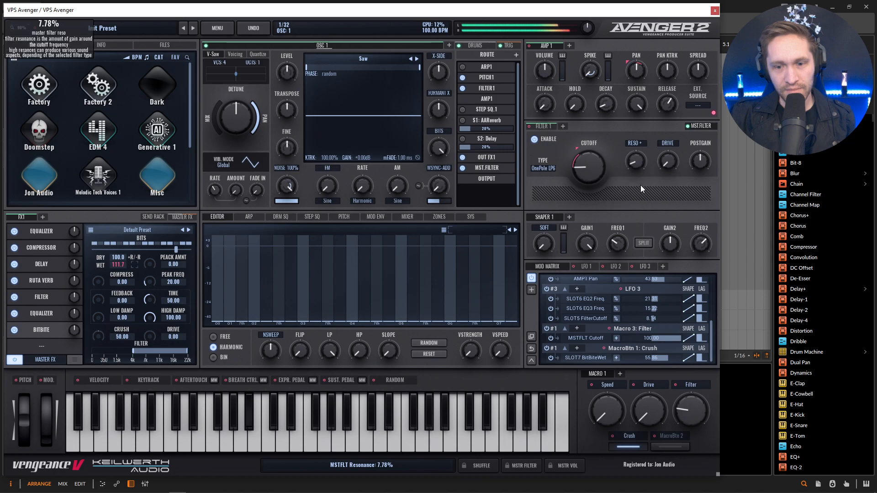
mouse_move(689, 414)
left_mouse_down()
mouse_move(697, 374)
mouse_move(692, 420)
mouse_move(699, 404)
left_mouse_up()
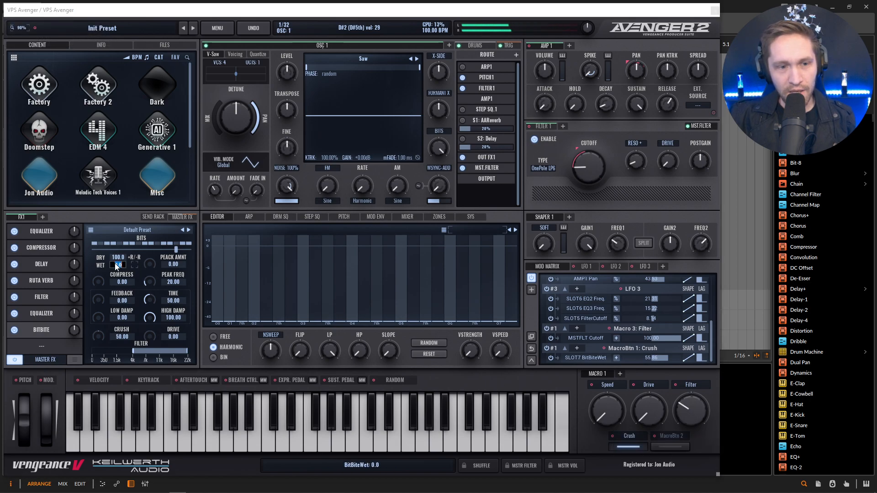
Reduce the Crush button's modulation of BitBite's wet level to about 36, and toggle Crush off and on to compare
left_click(661, 361)
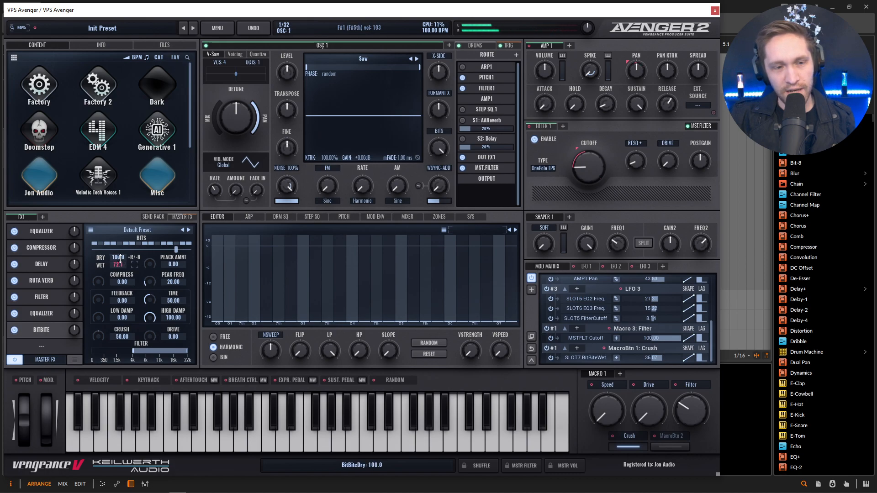
left_click(634, 446)
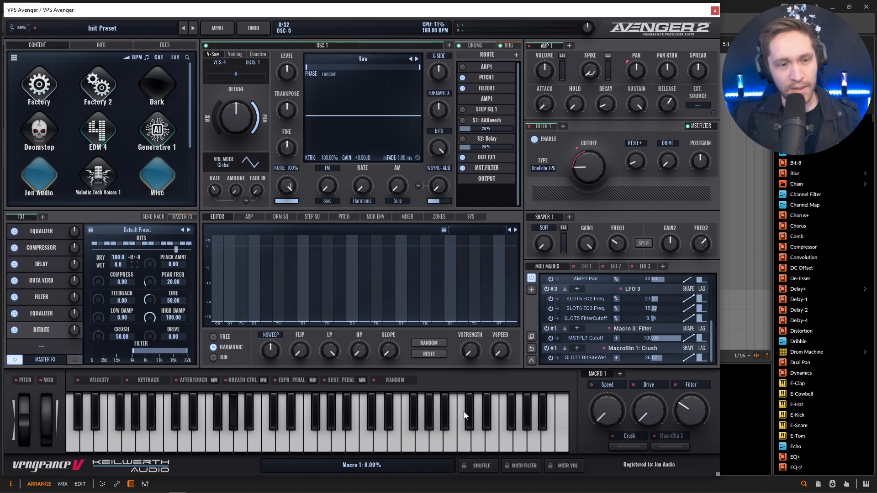
left_click(626, 446)
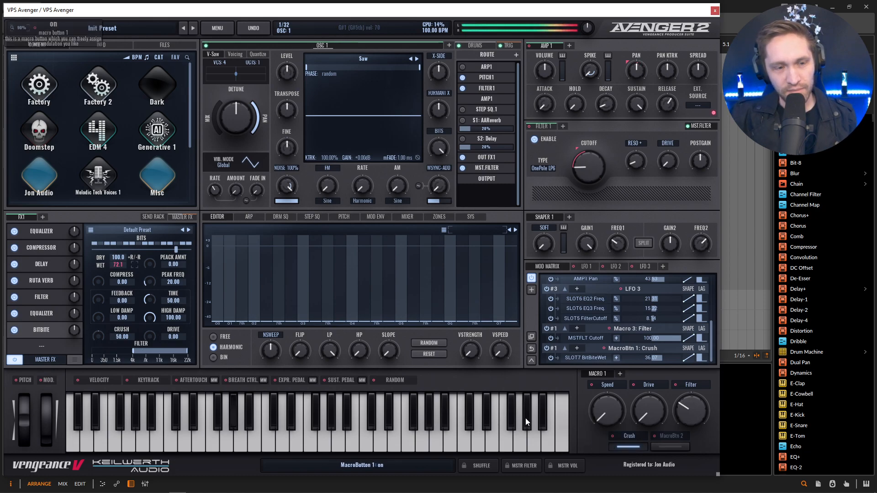
Remove the BitBite effect from the FX1 chain and delete the Crush button's leftover modulation assignment
left_click_drag(115, 257, 117, 273)
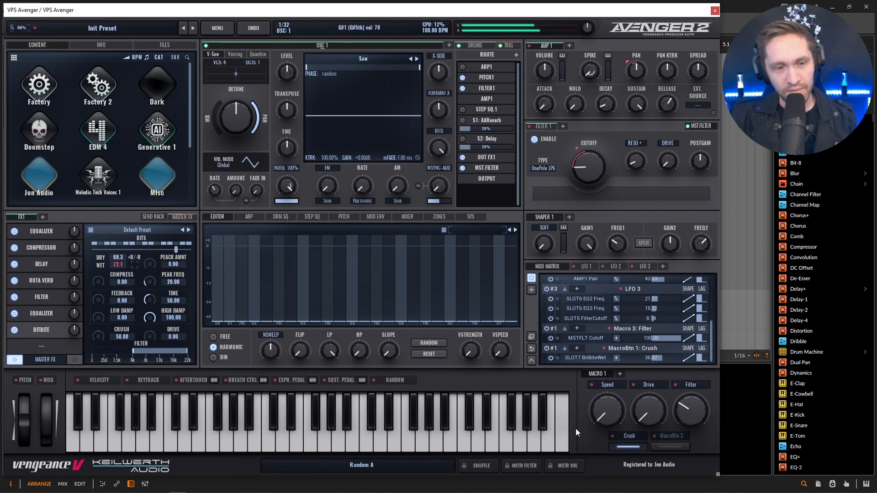
left_click(47, 330)
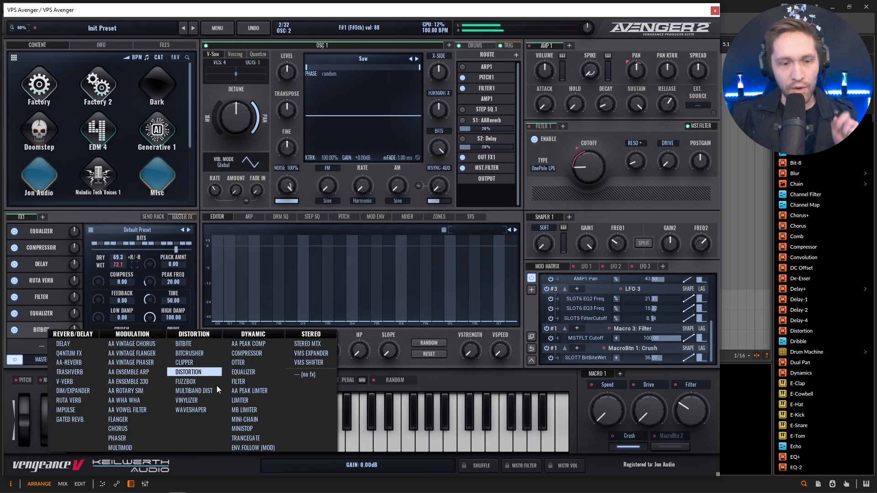
left_click(304, 375)
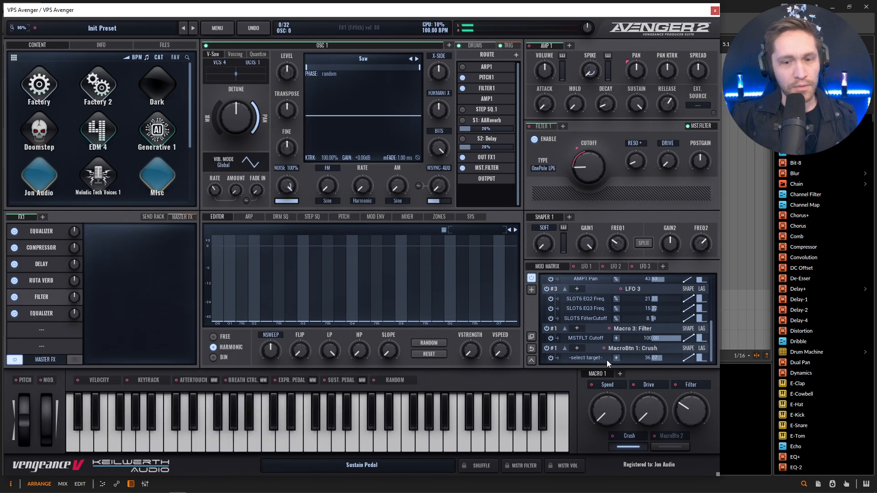
left_click(624, 350)
left_click(648, 470)
left_click(637, 460)
Raise the Filter macro to maximum and switch the Crush button off
left_click_drag(694, 411, 700, 380)
left_click(628, 445)
left_click_drag(698, 415, 699, 394)
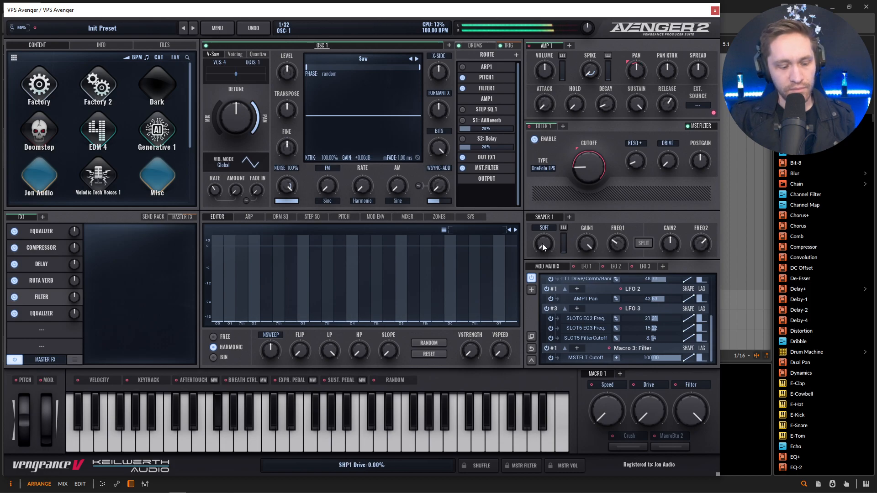
Raise the cutoff of Filter 1
left_click(557, 139)
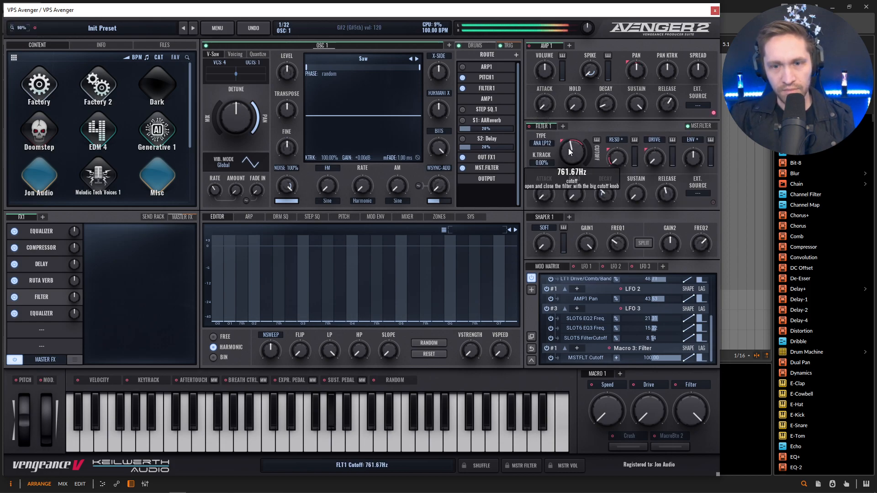
scroll(569, 150, "up", 2)
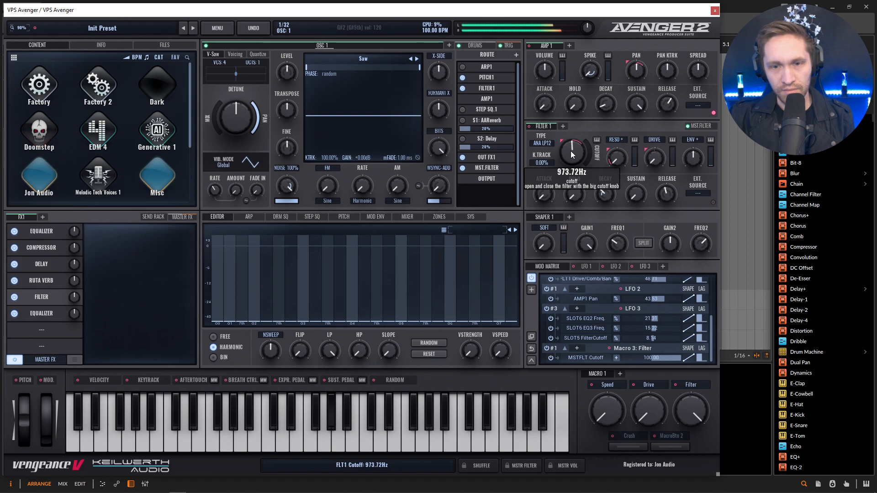
scroll(573, 153, "up", 4)
scroll(573, 151, "up", 2)
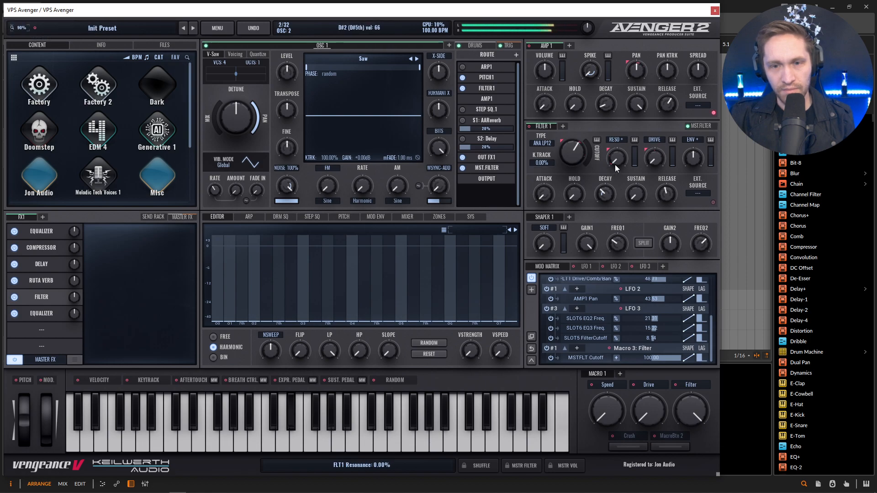
Audition the sound with the Speed macro at maximum and at lower settings, and return Speed to minimum
left_click_drag(609, 408, 642, 330)
left_click_drag(618, 389, 617, 326)
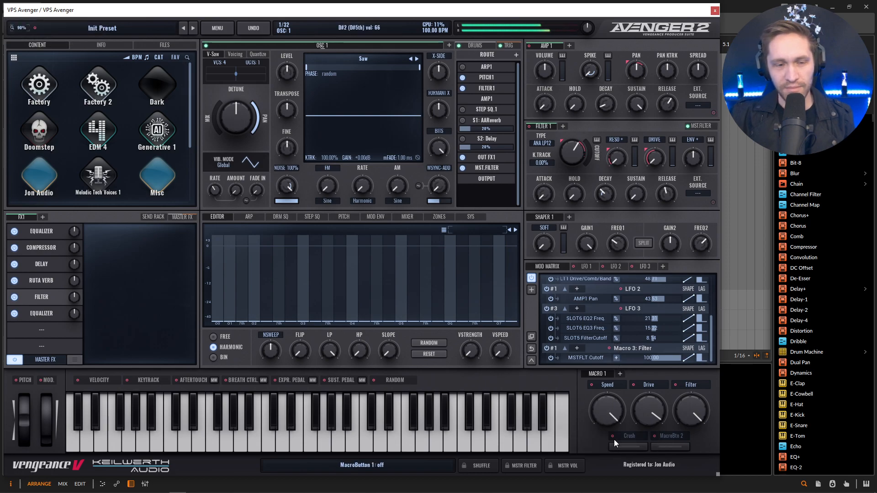
left_click_drag(609, 422, 598, 483)
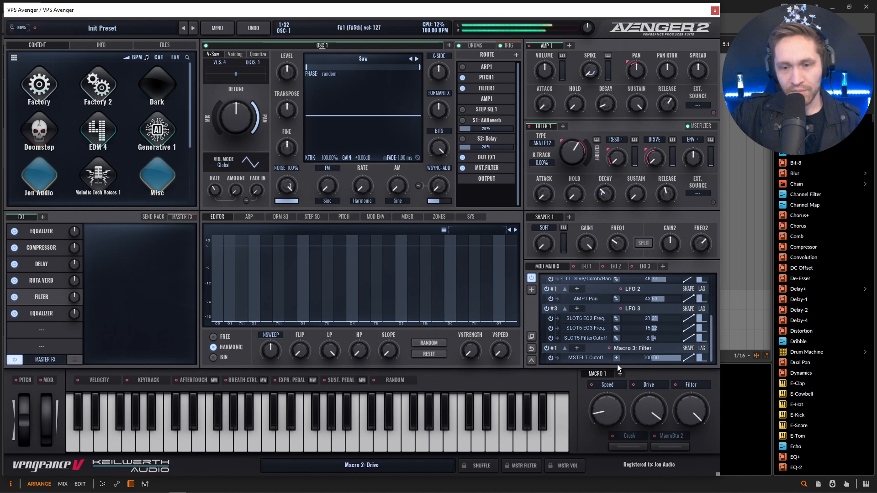
left_click_drag(615, 406, 616, 434)
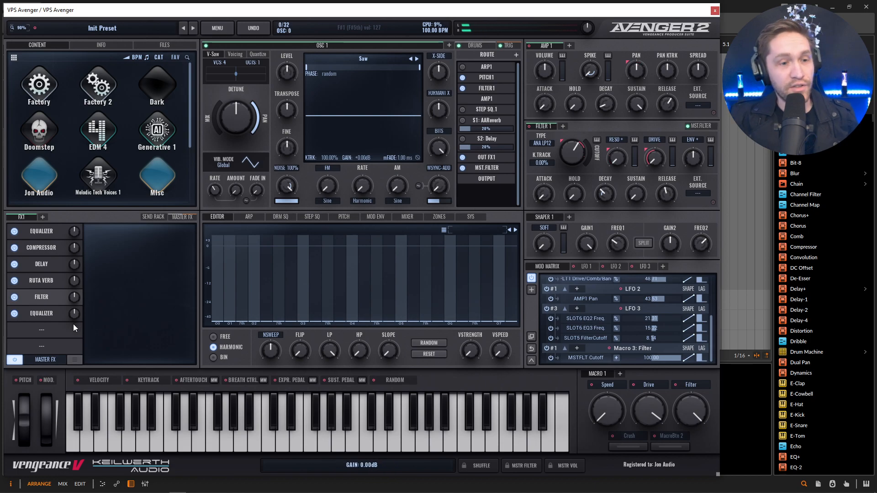
Add a Distortion effect after the last equalizer in FX1 and leave its mix at 0 after testing it
left_click(48, 331)
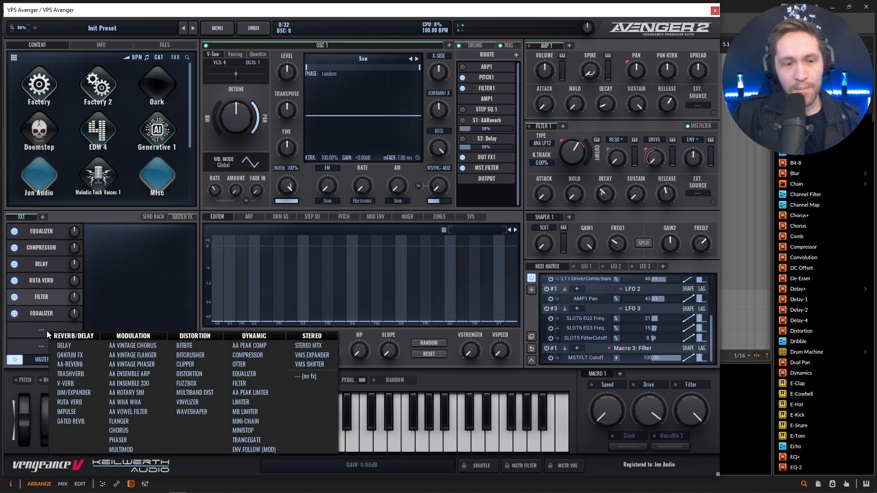
left_click(189, 375)
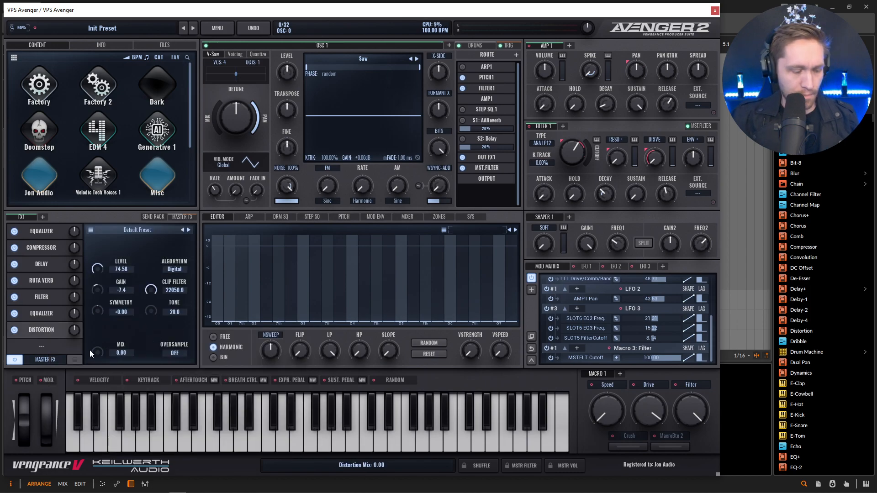
left_click_drag(98, 353, 97, 371)
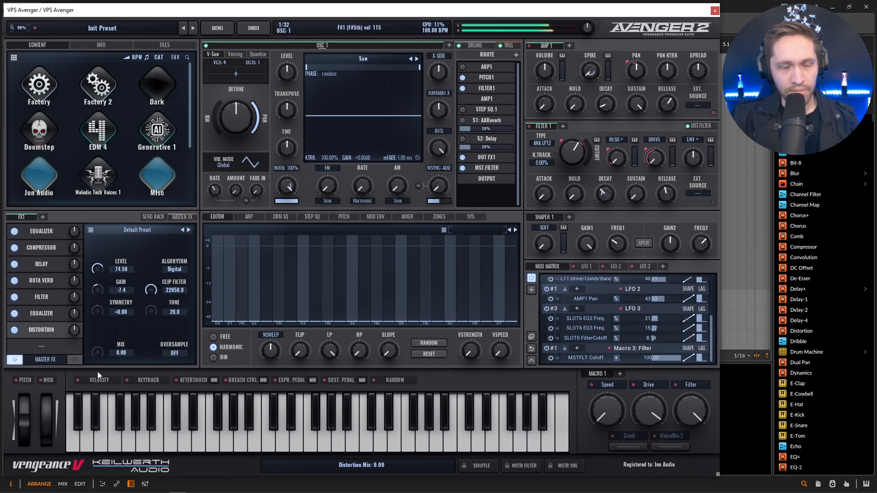
Add a second macro page and assign Macro 4 to the distortion mix with an amount of about 56
left_click(619, 373)
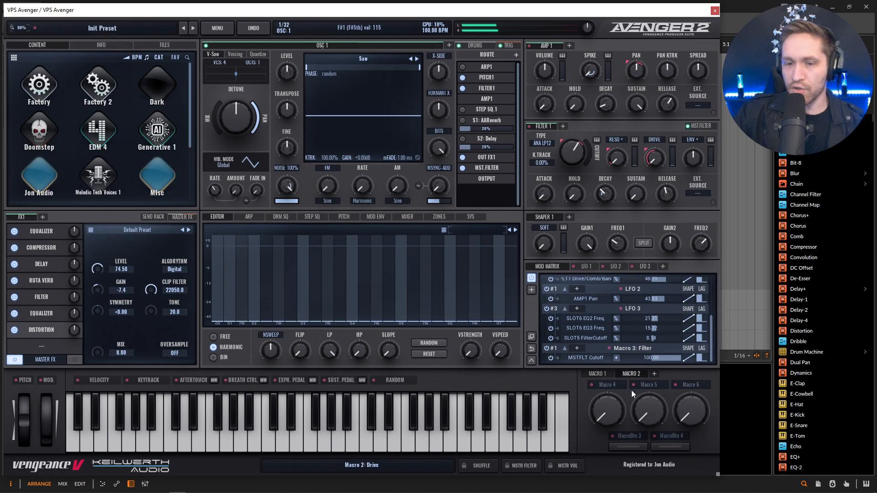
left_click_drag(589, 385, 96, 352)
left_click_drag(617, 411, 497, 300)
left_click_drag(654, 360, 672, 360)
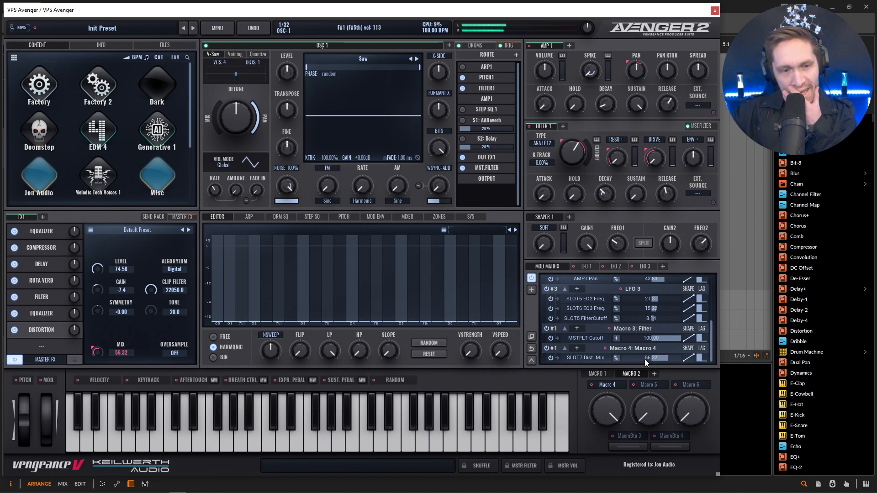
Rename Macro 4 as Dist and bring the macro down to 1.67%
double_click(607, 386)
type("Dist")
key("Return")
left_click_drag(606, 404, 626, 452)
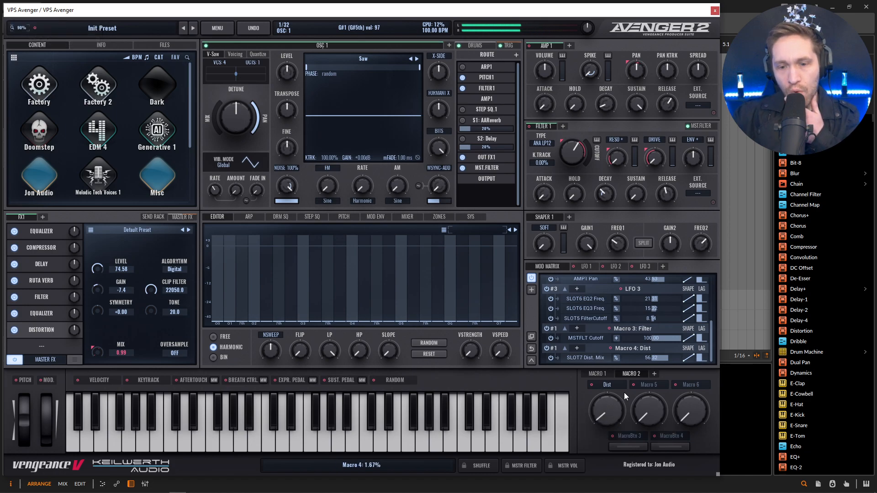
Delete the Dist macro's modulation of the distortion mix and return to the first macro page
right_click(629, 358)
left_click(654, 461)
left_click(598, 375)
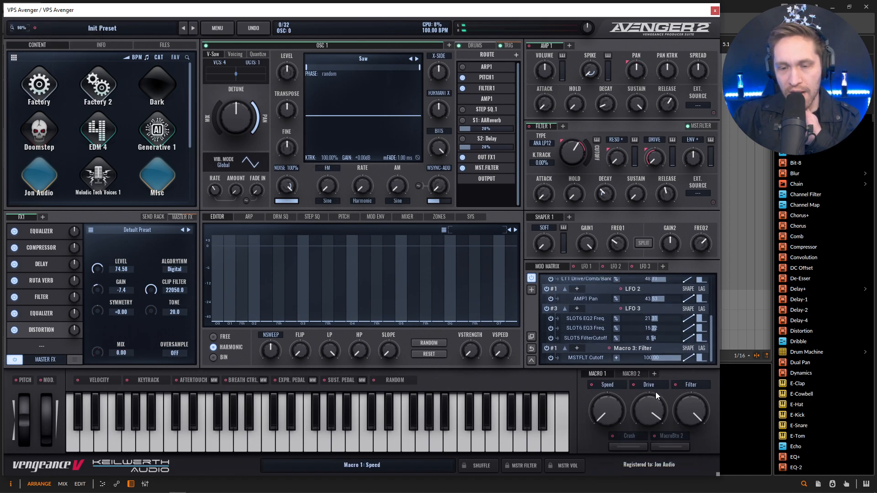
Set the Drive macro to 100% and assign it to the distortion mix with an amount of about 59
left_click_drag(645, 454, 642, 329)
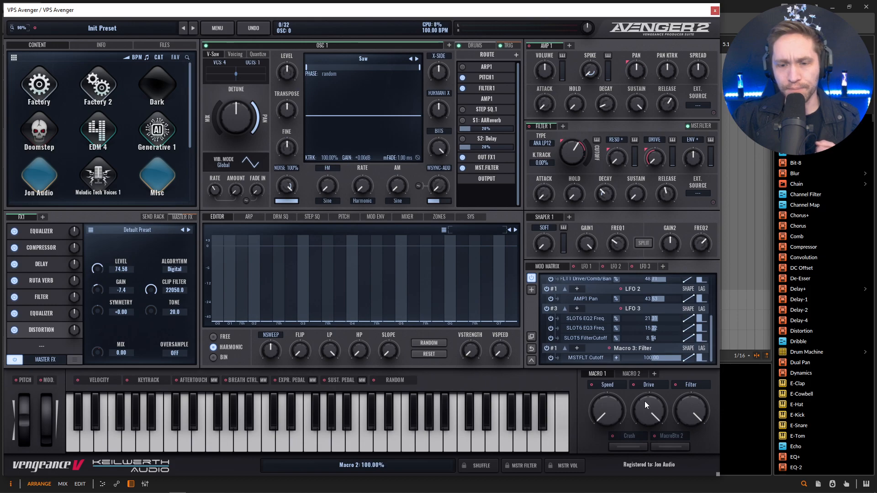
left_click_drag(636, 383, 105, 355)
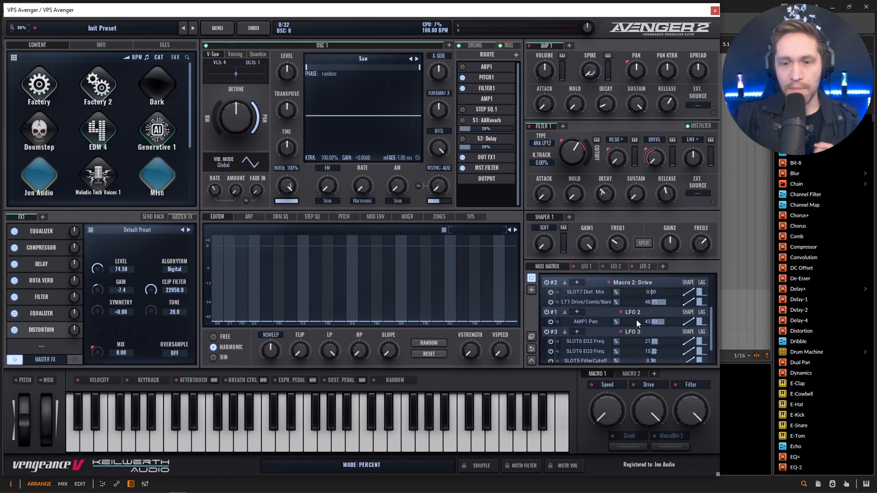
left_click_drag(653, 292, 672, 293)
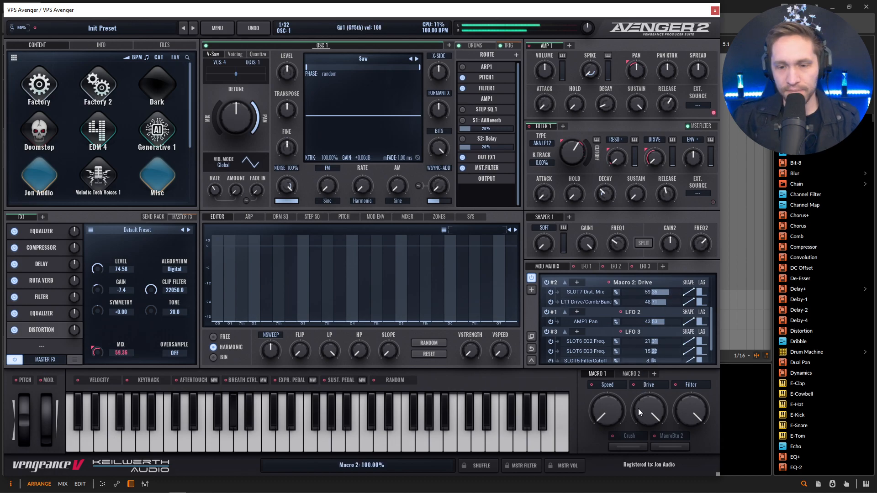
Compare the sound with the Drive macro low and at 100%, bring it down to minimum, and show the second macro page
left_click_drag(651, 407, 653, 442)
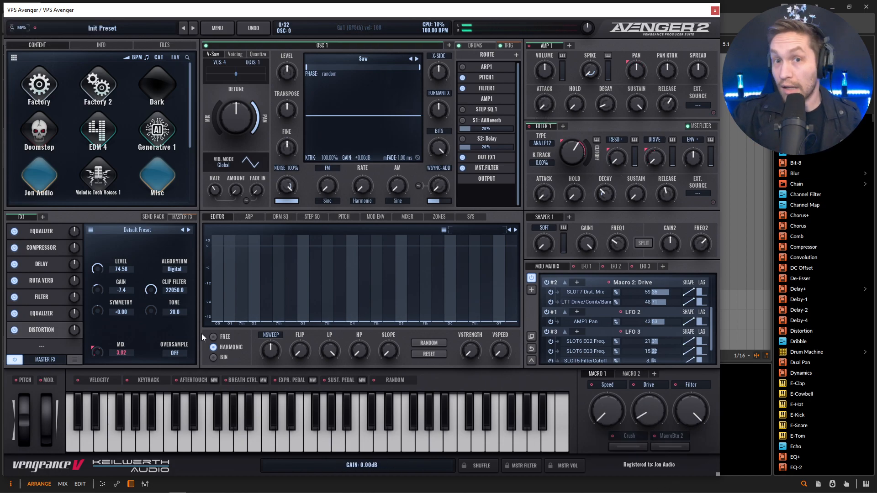
left_click_drag(651, 420, 637, 338)
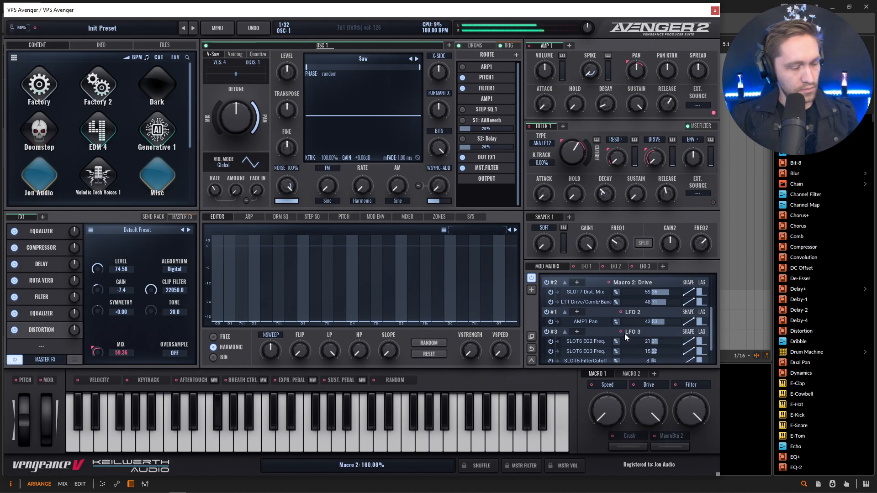
left_click_drag(644, 411, 650, 462)
left_click_drag(649, 455, 661, 491)
left_click(638, 374)
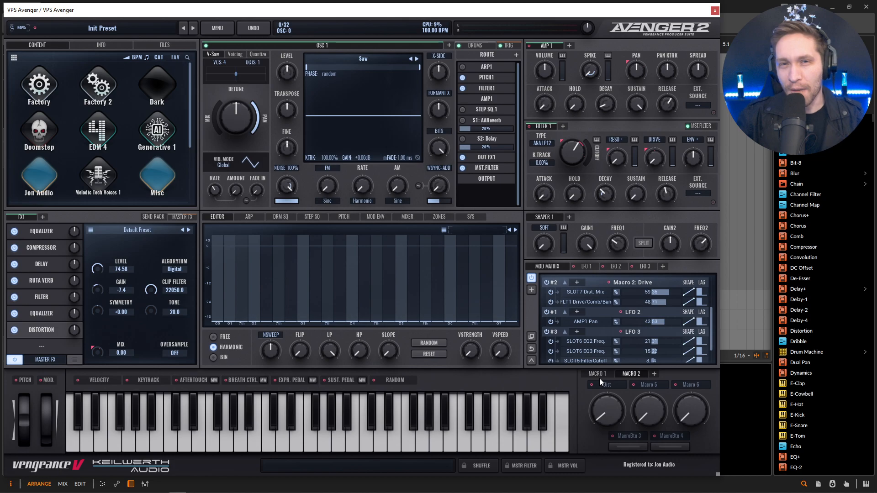
Add a second oscillator along with a second effects chain, a second filter and a second amp
left_click(449, 45)
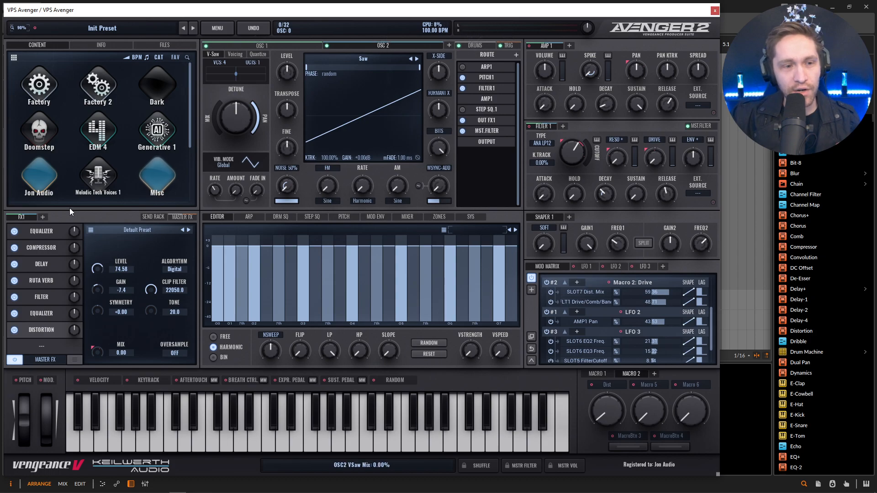
left_click(44, 218)
left_click(563, 126)
left_click(569, 45)
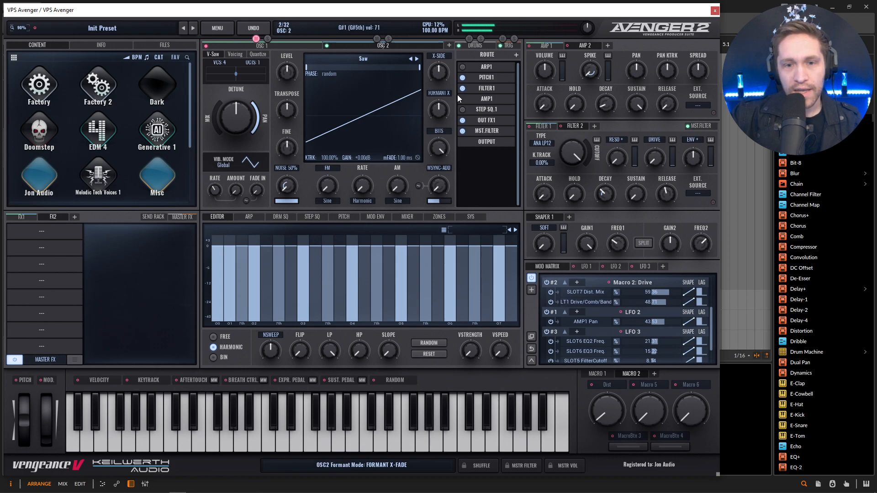
Route OSC 2 through Filter 2 and Amp 2, with its output going to FX2
left_click(485, 120)
left_click(475, 170)
left_click(490, 90)
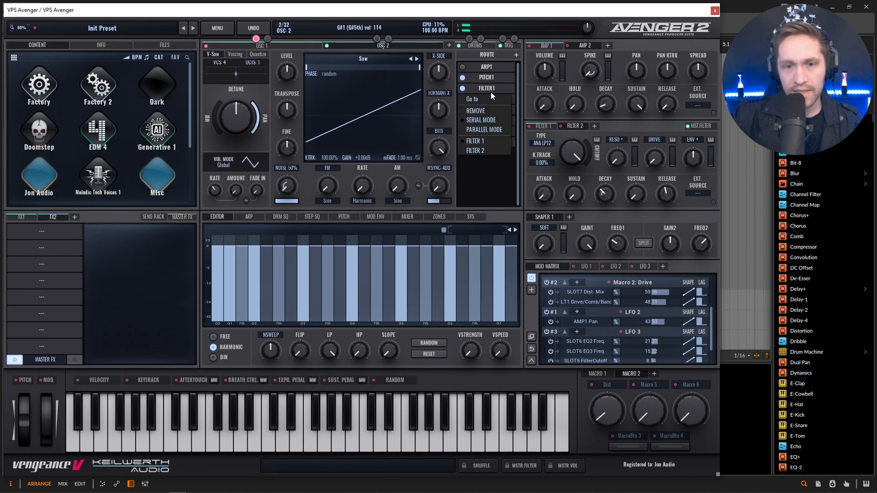
left_click(485, 153)
left_click(491, 97)
left_click(497, 123)
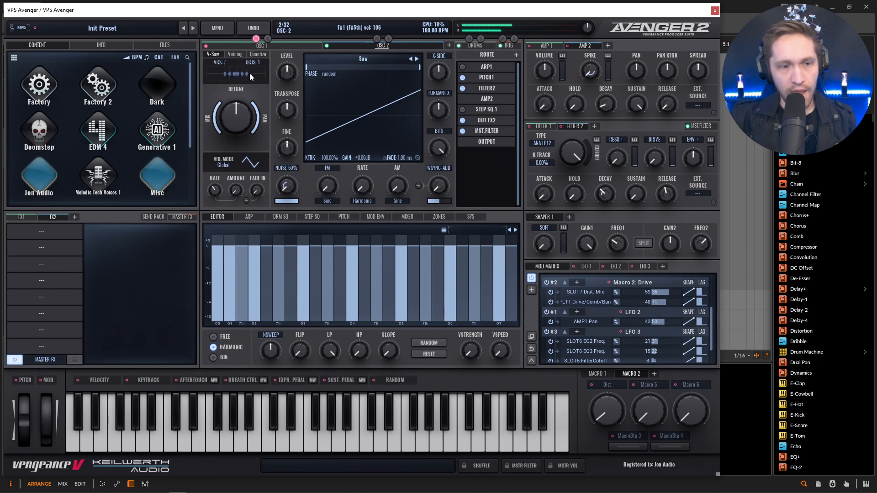
Add an AA Vowel Filter to FX2, lengthen Amp 2's release and attack, and try out the vowel fader
left_click(42, 234)
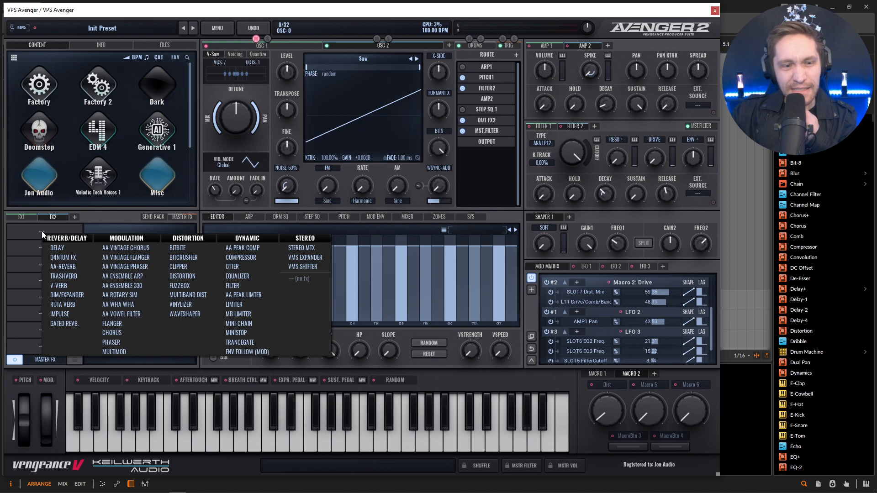
left_click(132, 313)
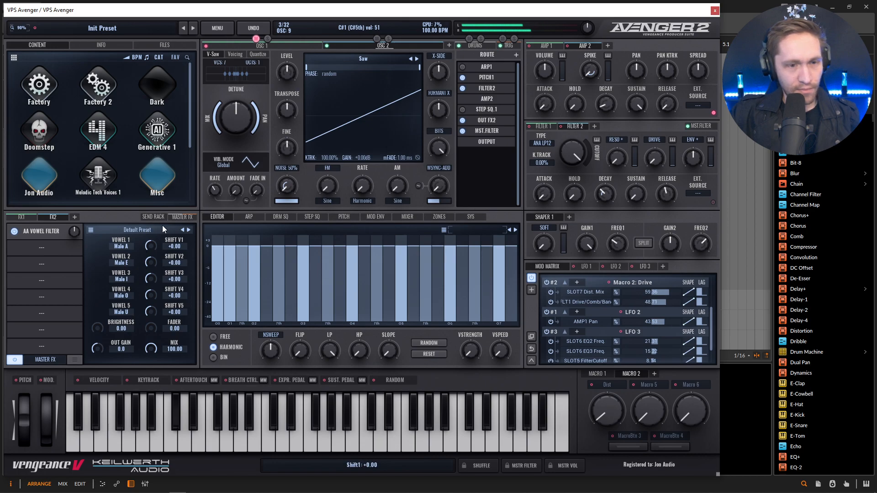
left_click_drag(668, 105, 668, 77)
mouse_move(545, 105)
left_mouse_down()
mouse_move(549, 89)
mouse_move(548, 104)
left_mouse_up()
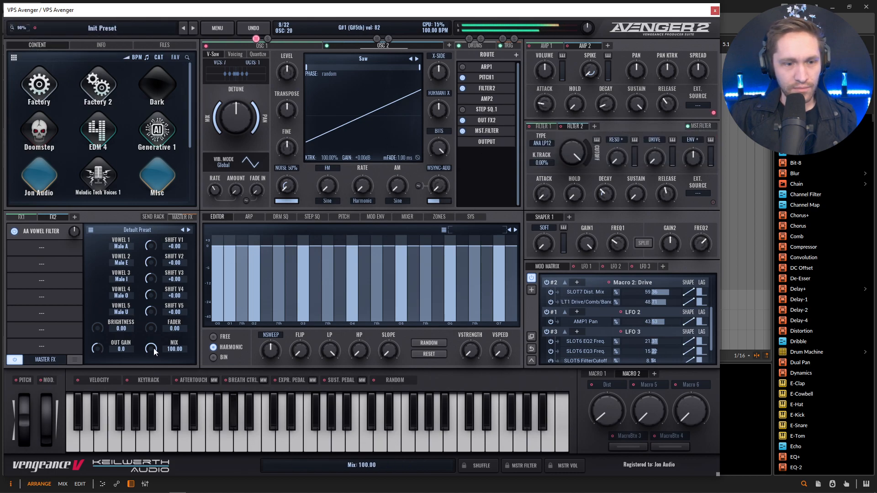
mouse_move(151, 328)
left_mouse_down()
mouse_move(156, 314)
mouse_move(155, 327)
left_mouse_up()
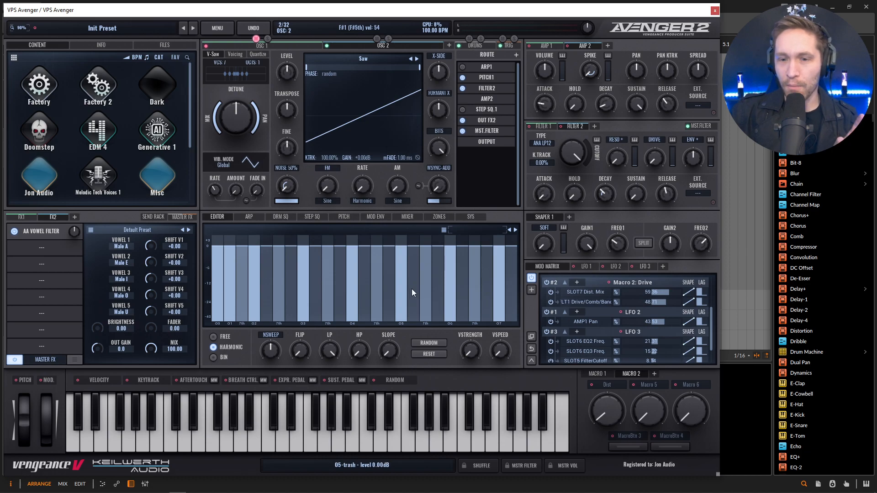
Add LFO 4, assign it to the vowel filter's fader and set the LFO offset to 100%
left_click(663, 266)
left_click_drag(661, 267, 151, 317)
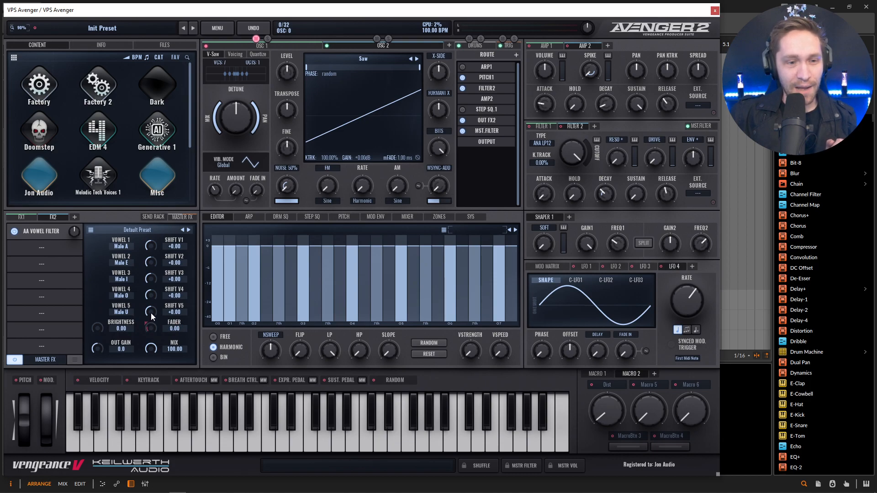
left_click_drag(568, 350, 575, 266)
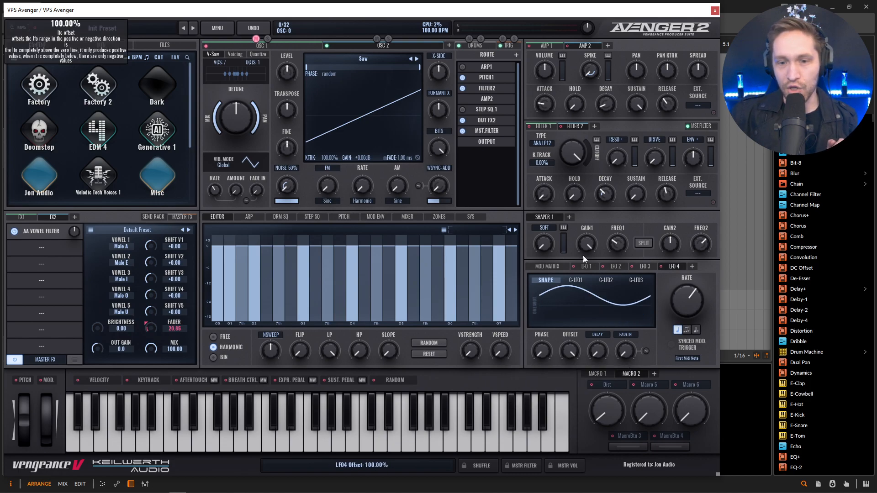
Turn off LFO 4's tempo sync, slow its rate to about 0.14 Hz and set its trigger mode to Free
left_click(678, 329)
mouse_move(686, 307)
left_click_drag(686, 305, 686, 319)
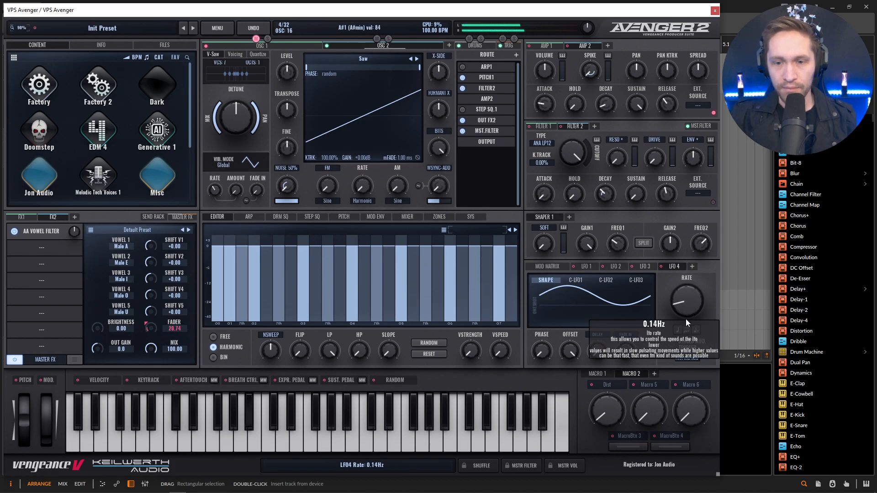
left_click(687, 358)
left_click(690, 374)
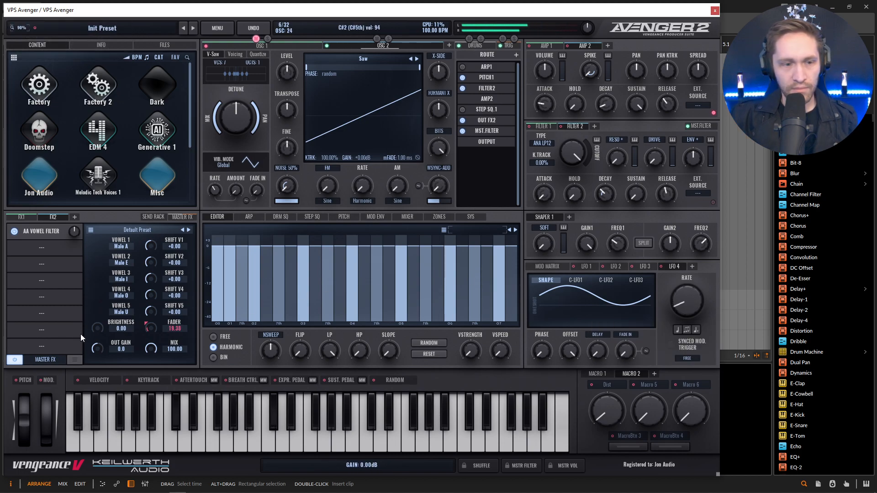
Set the vowel filter's brightness to 16.67, adjust the Vowel 1 and 2 shifts, and try VP Male A on Vowel 2 before restoring Male E
left_click_drag(97, 325, 97, 317)
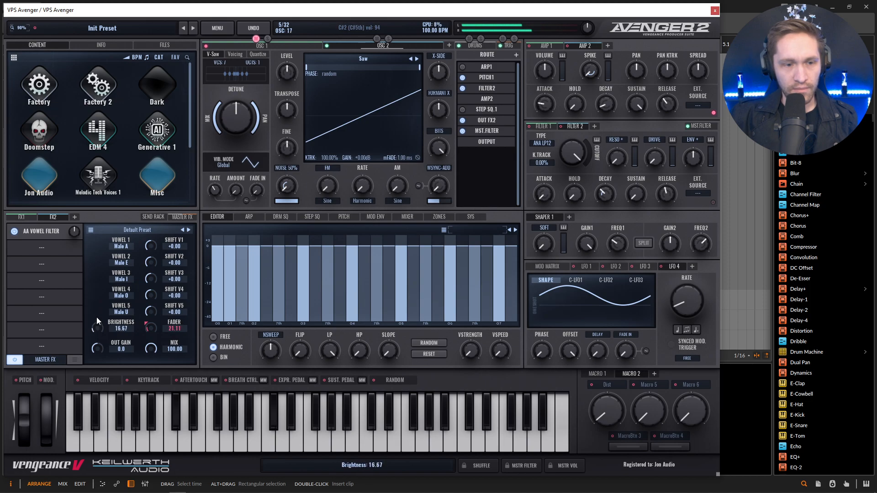
left_click_drag(153, 243, 152, 258)
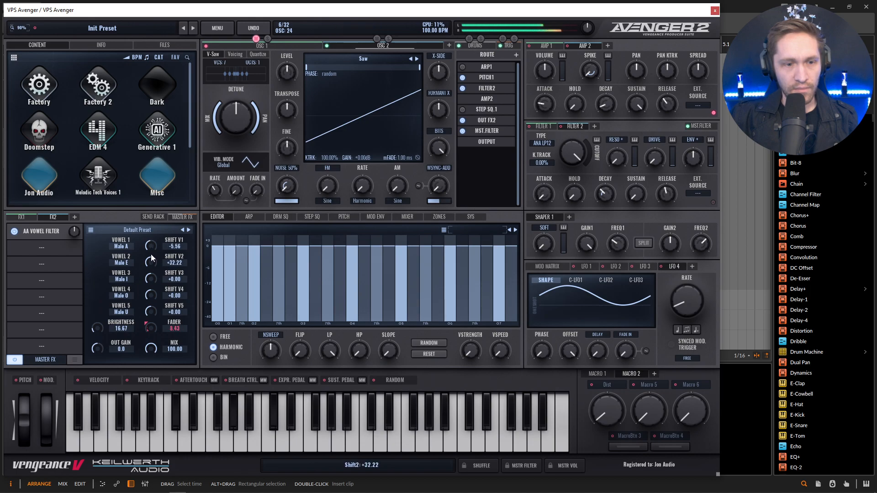
left_click(127, 263)
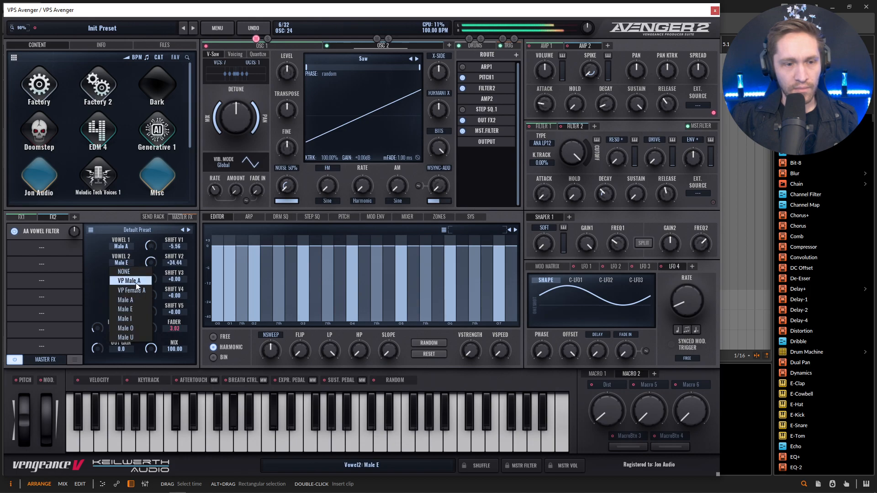
left_click(135, 282)
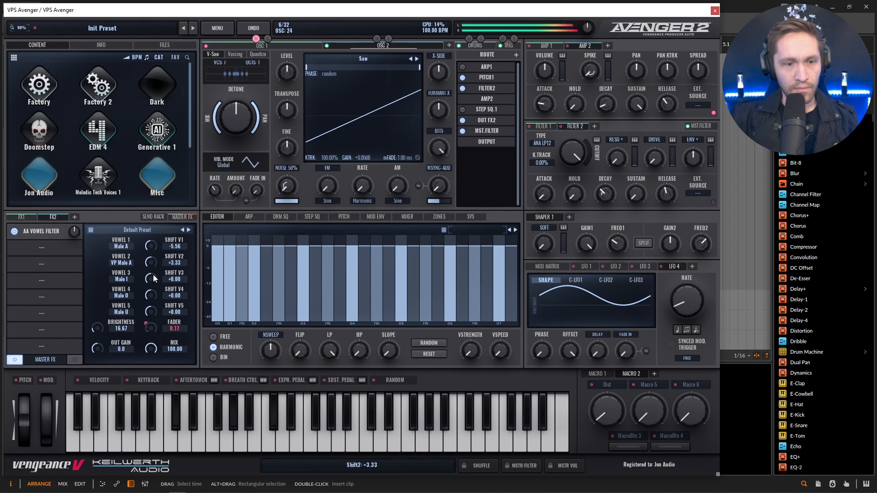
left_click(135, 263)
left_click(138, 311)
Change Vowel 1 to VP Male A and set the vowel shifts to -28.89 for V1 and +17.78 for V2
left_click(121, 247)
left_click(133, 264)
left_click_drag(151, 246, 152, 258)
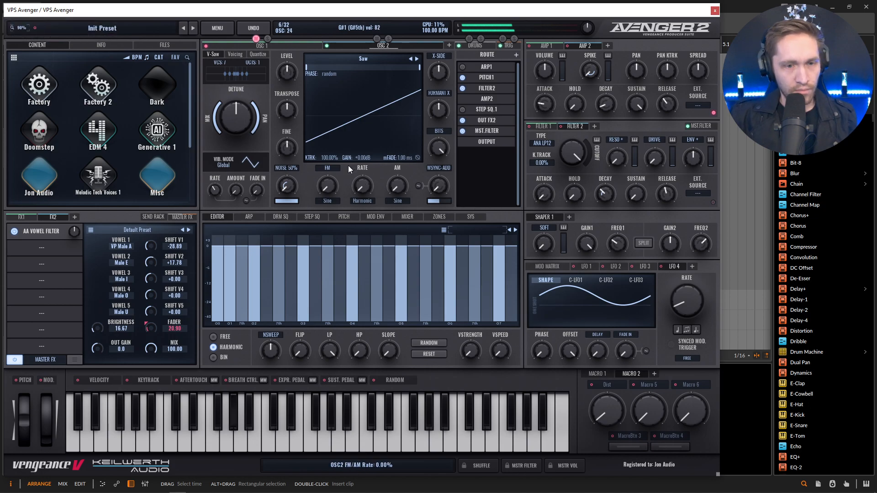
Choose the saw shape for OSC 2's sub oscillator and adjust its volume
left_click(235, 54)
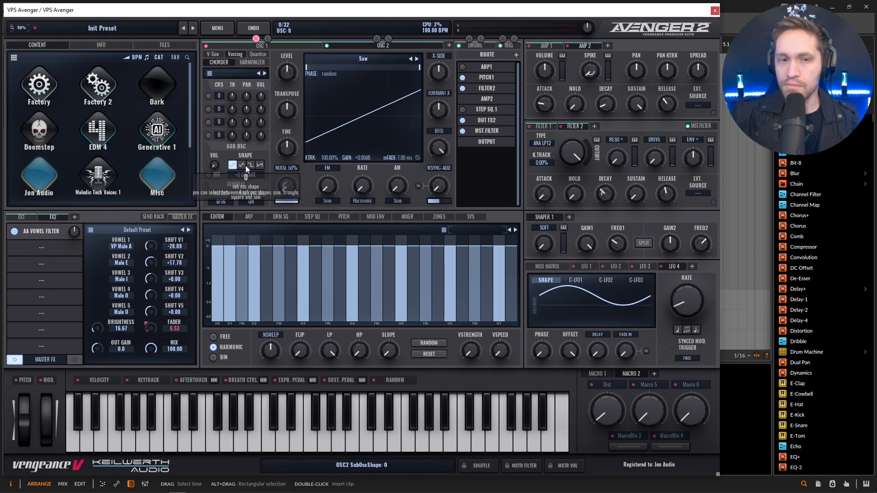
left_click(259, 165)
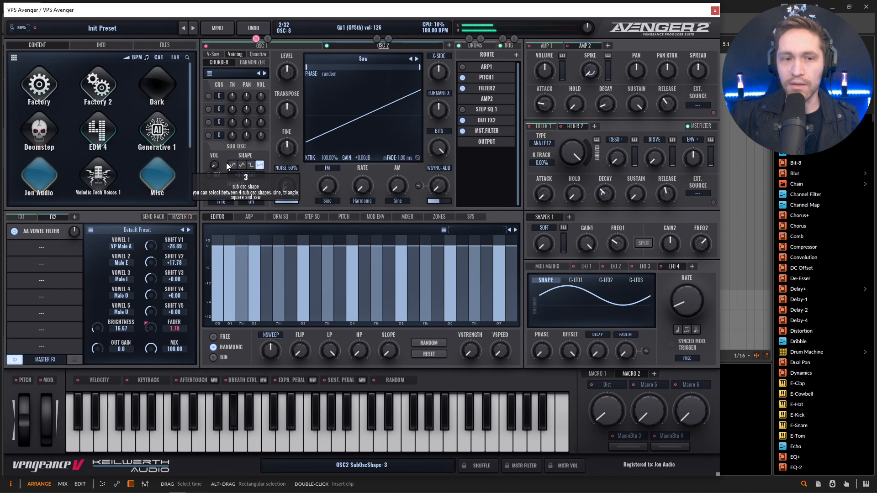
left_click_drag(218, 167, 223, 137)
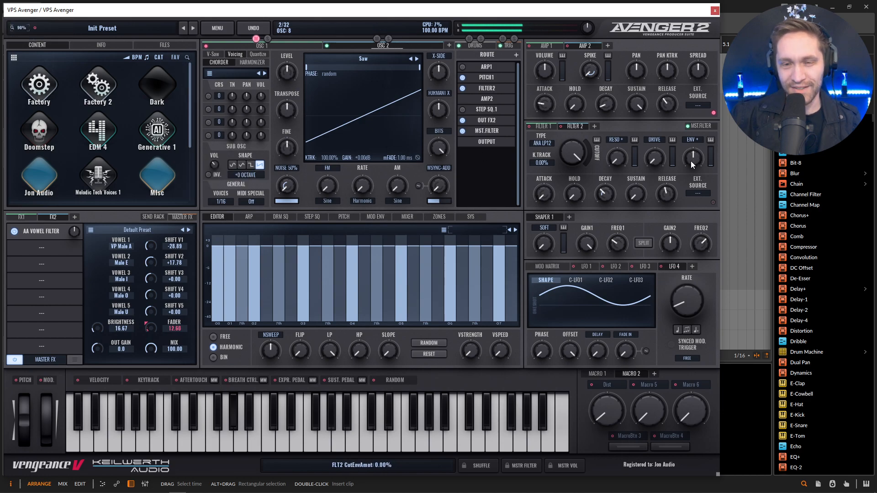
Adjust Filter 2's resonance, raise its drive, and bring its cutoff down slightly
left_click_drag(618, 159, 576, 163)
left_click_drag(651, 163, 653, 114)
mouse_move(572, 147)
left_mouse_down()
mouse_move(577, 202)
mouse_move(579, 146)
left_mouse_up()
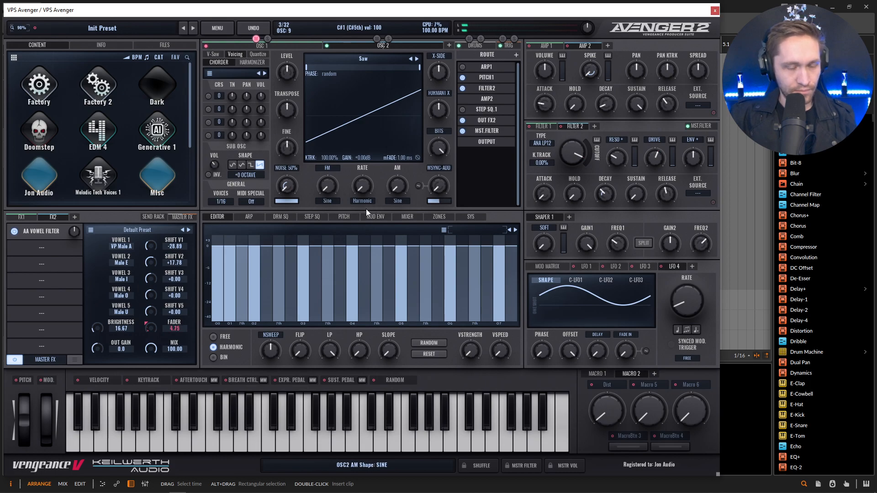
Add an Equalizer to the second FX2 slot and change its first band to a high pass
left_click(43, 248)
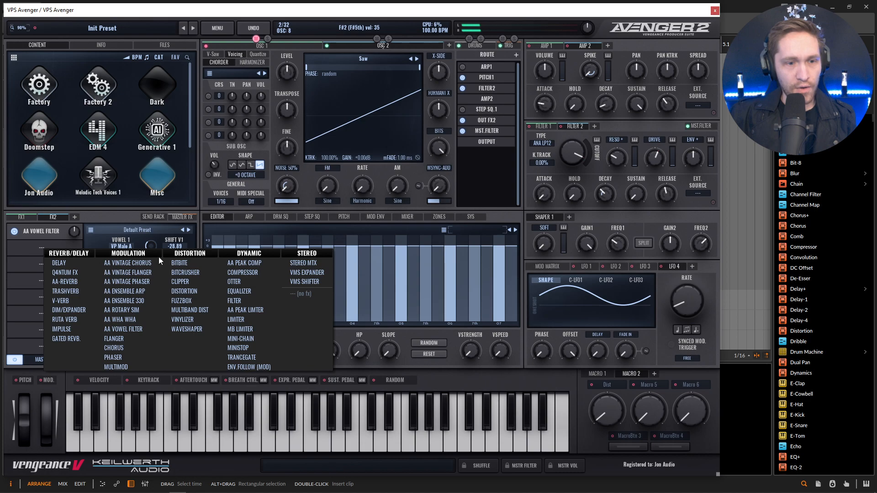
left_click(253, 291)
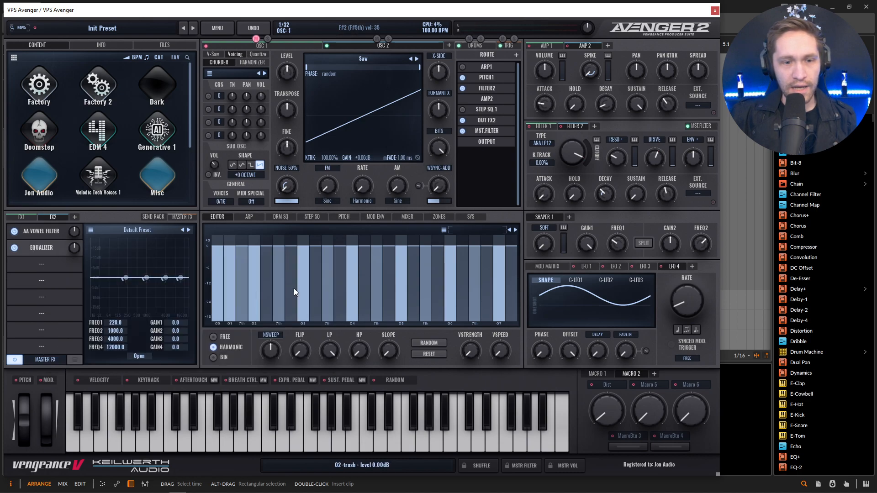
left_click(146, 355)
right_click(318, 277)
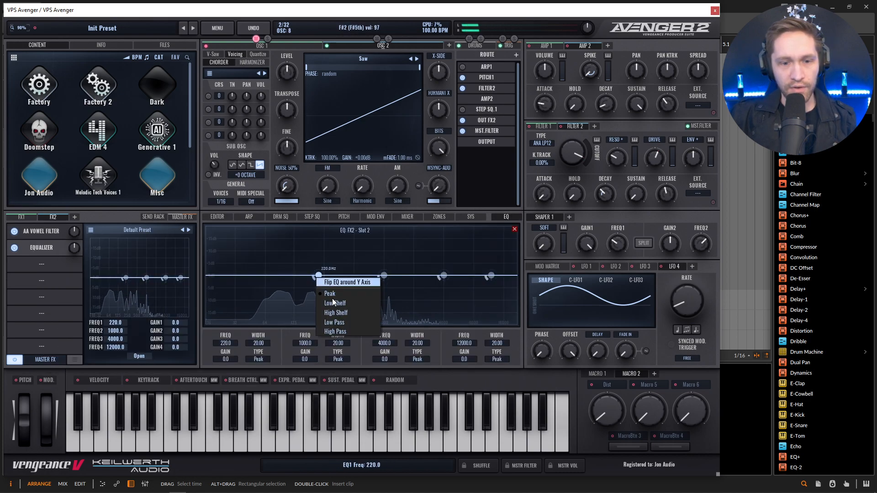
left_click(341, 332)
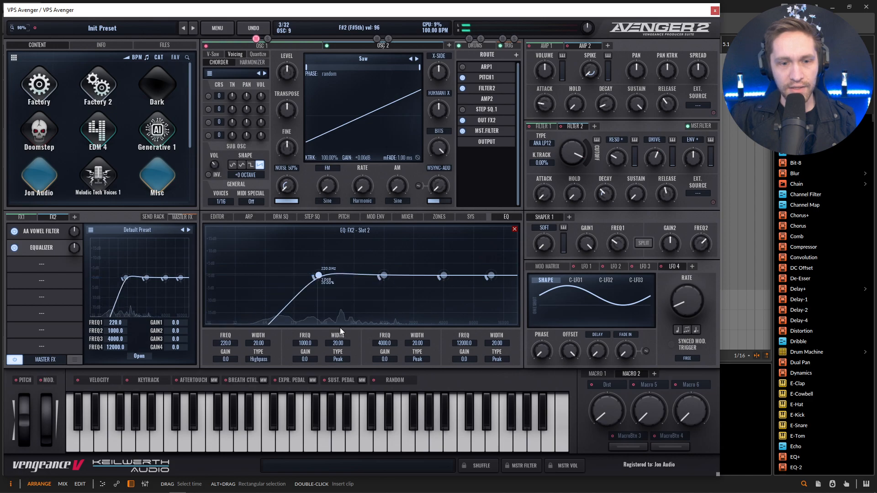
Move the EQ high pass to 72.4 Hz, cut band 2 by 3.8 dB at 153.7 Hz, and move band 4 to 2559.9 Hz
left_click_drag(317, 278, 270, 281)
left_click_drag(384, 275, 275, 250)
left_click_drag(336, 265, 304, 242)
left_click_drag(310, 359, 311, 404)
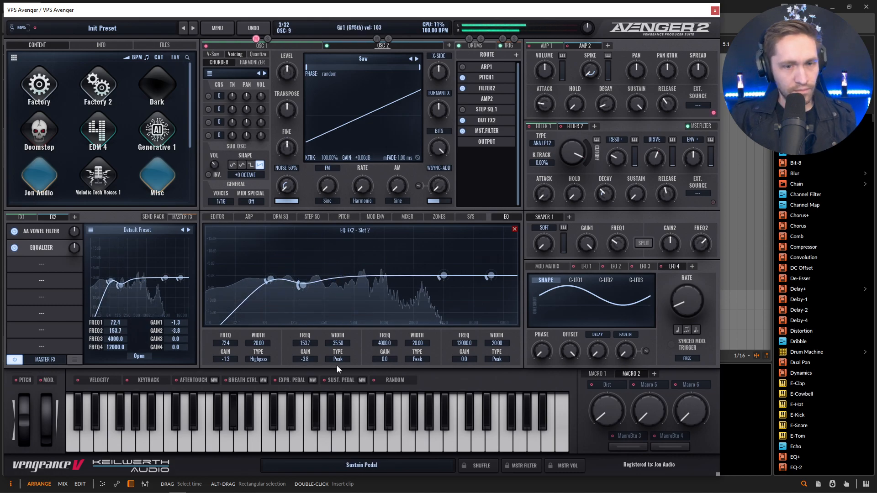
left_click_drag(492, 275, 424, 275)
Add a Compressor to FX2 and adjust its threshold, and raise the equalizer's high-pass frequency to 94.6 Hz
left_click(42, 263)
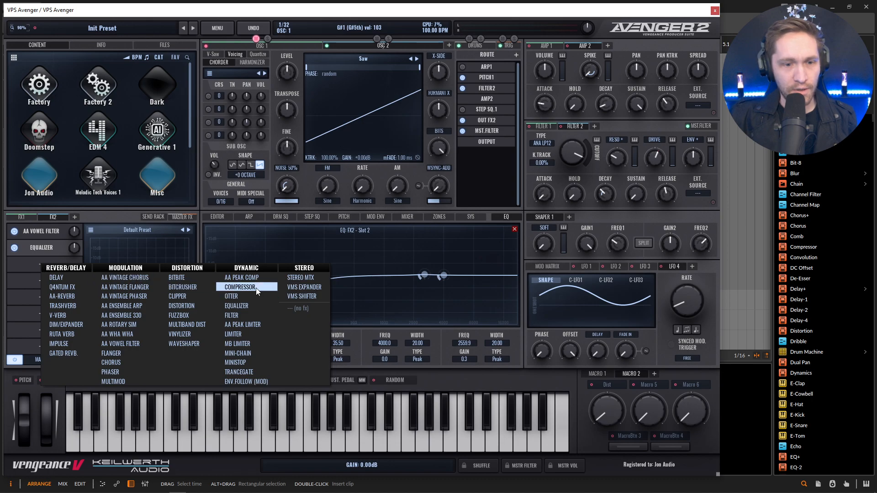
left_click(253, 288)
left_click_drag(146, 248, 154, 248)
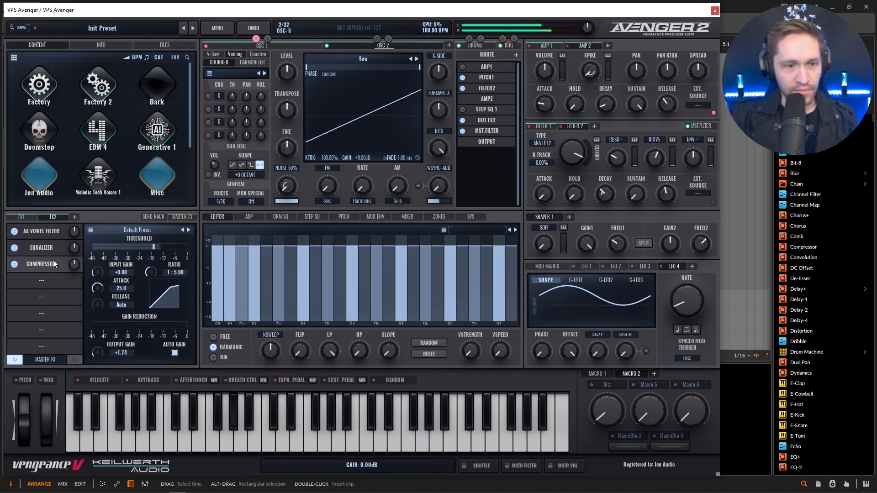
left_click(45, 246)
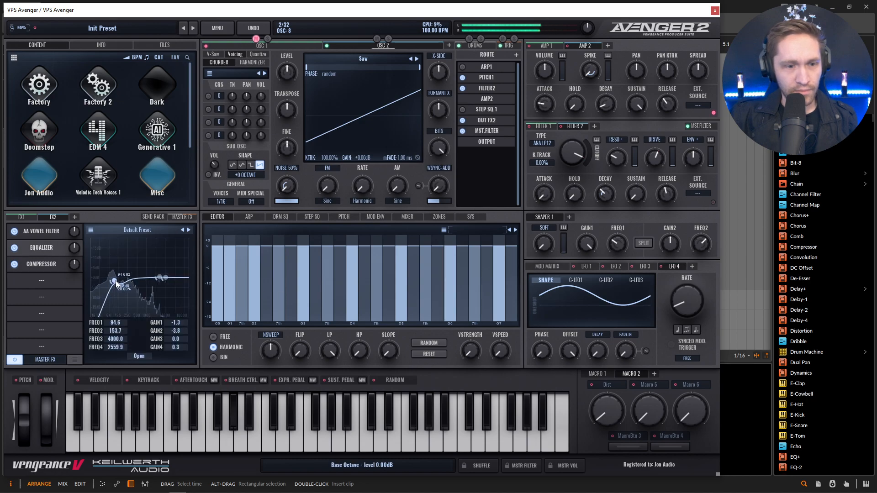
Add a Delay to FX2 and filter it with a 323.5 Hz high pass and a 15426.6 Hz low pass
left_click(54, 274)
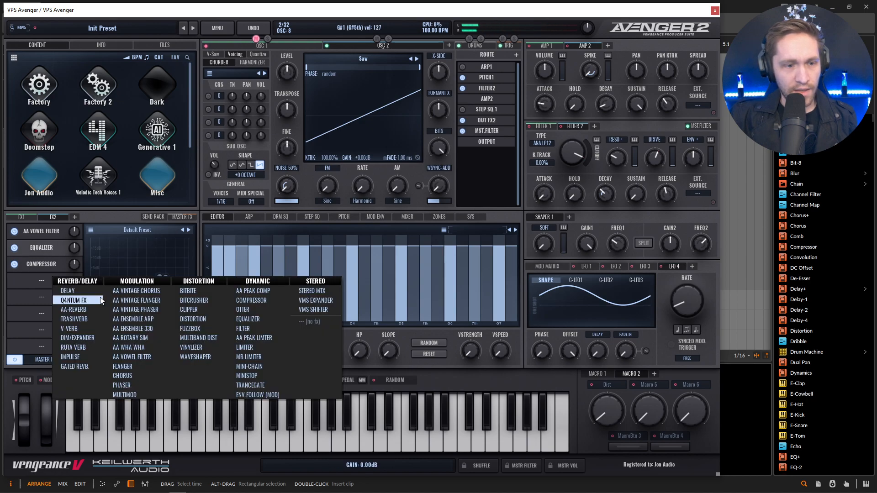
left_click(92, 289)
left_click_drag(96, 298, 104, 299)
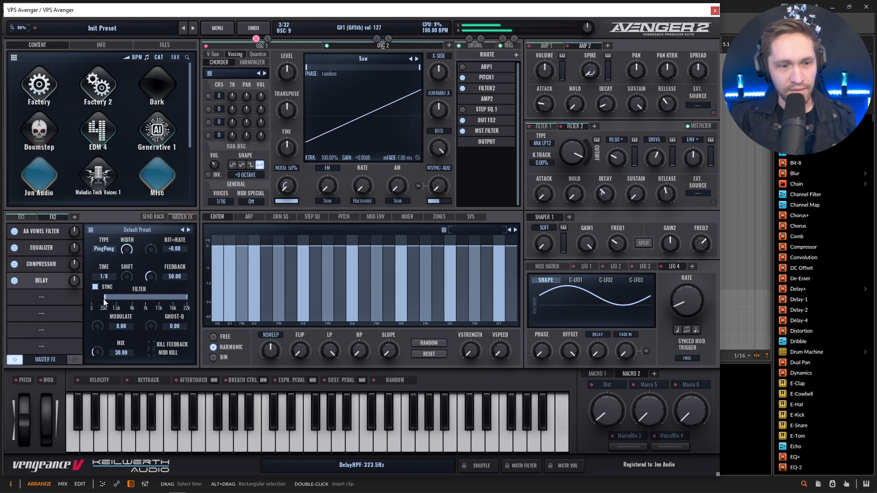
left_click_drag(182, 300, 172, 298)
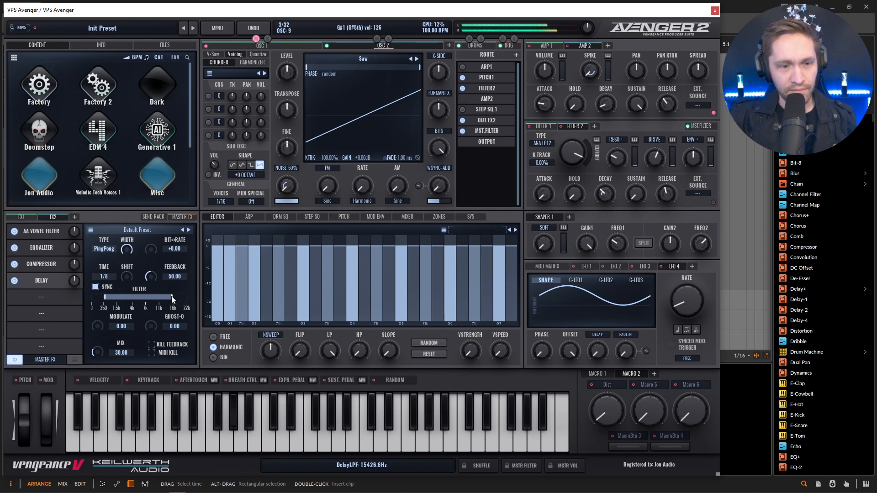
Add a Ruta Verb of type ABYSS to FX2 and fine-tune Amp 2's attack
left_click(42, 297)
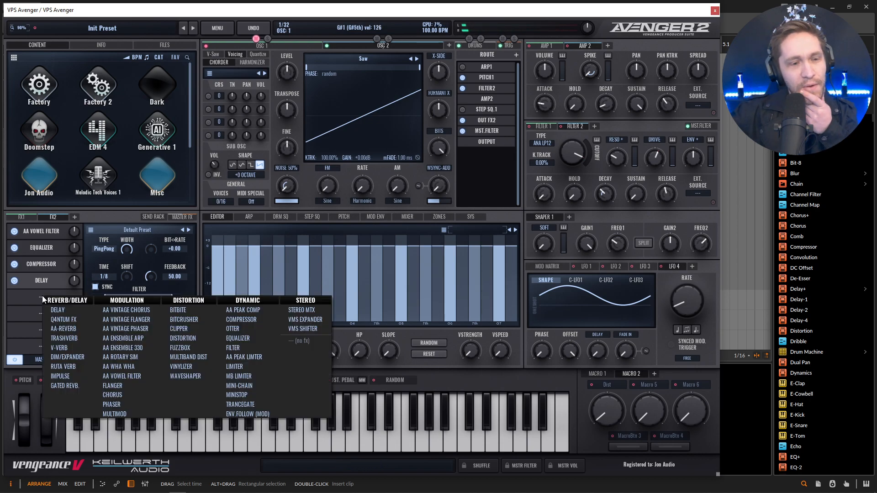
left_click(79, 368)
left_click(117, 257)
left_click(143, 274)
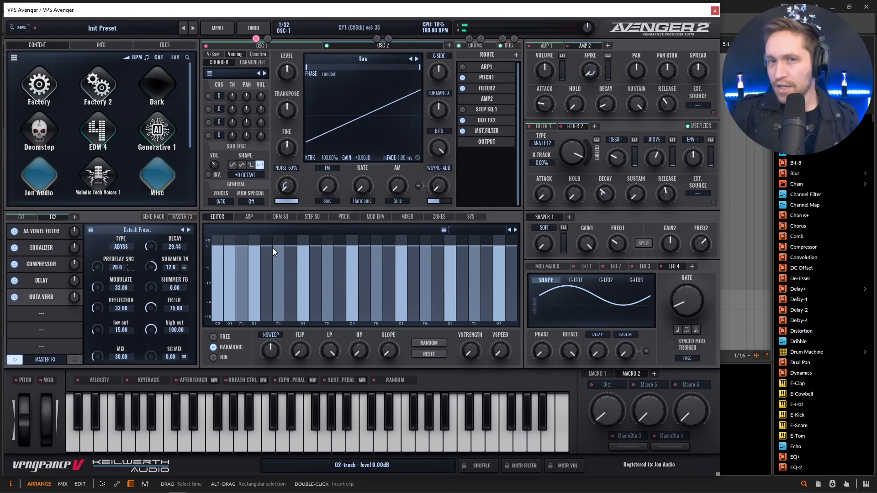
left_click_drag(544, 103, 543, 101)
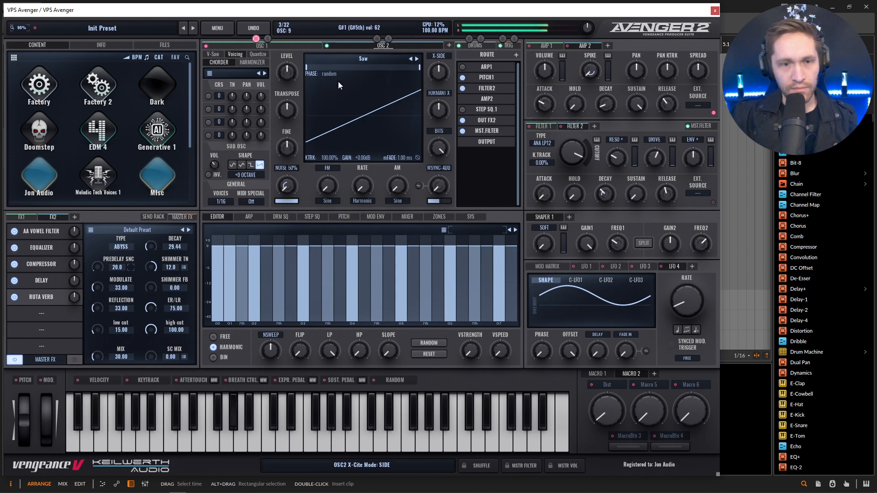
Set OSC 2's level to 0% and rename the Dist macro as Vocal
left_click_drag(293, 72, 296, 136)
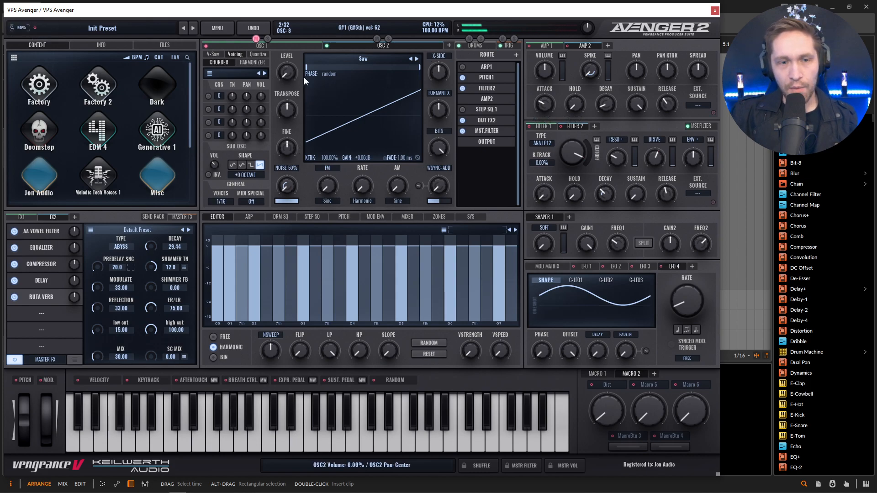
double_click(608, 385)
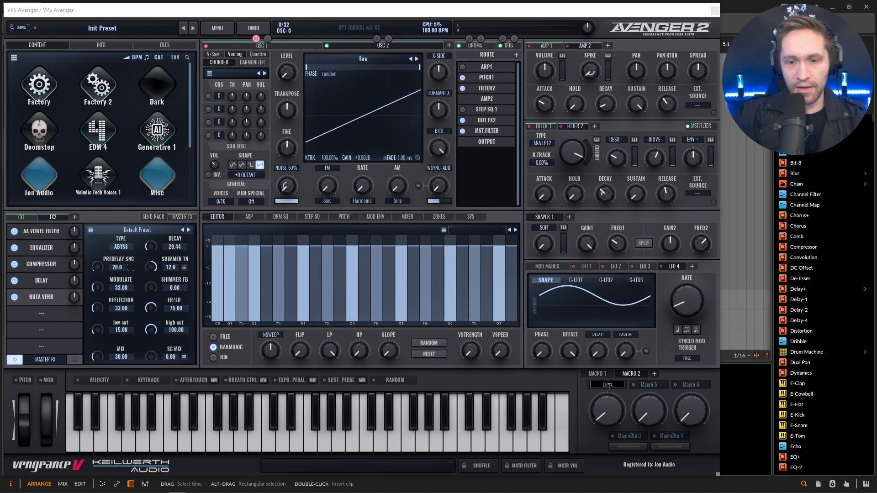
type("Vocal")
key("Return")
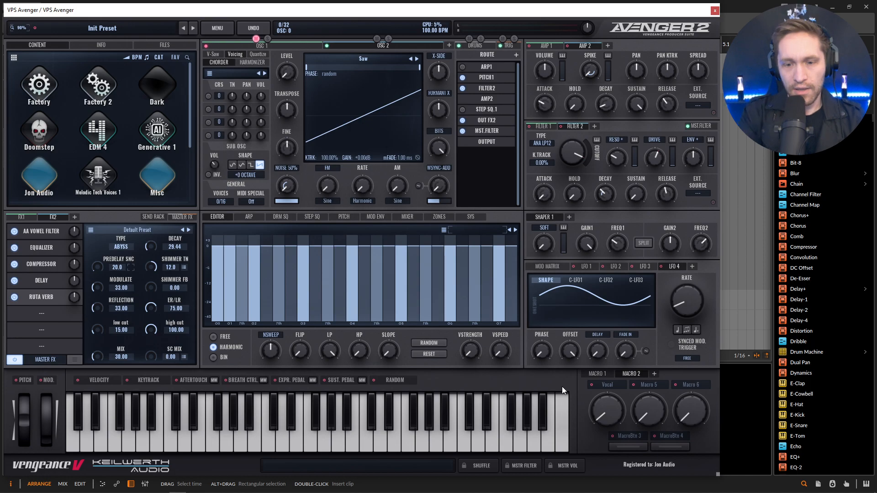
Assign the Vocal macro to OSC 2's level, turn the macro fully up, and set the modulation amount to 50 in the mod matrix
mouse_move(605, 385)
left_mouse_down()
mouse_move(442, 273)
mouse_move(287, 73)
left_mouse_up()
left_click_drag(610, 405, 601, 227)
left_click(547, 266)
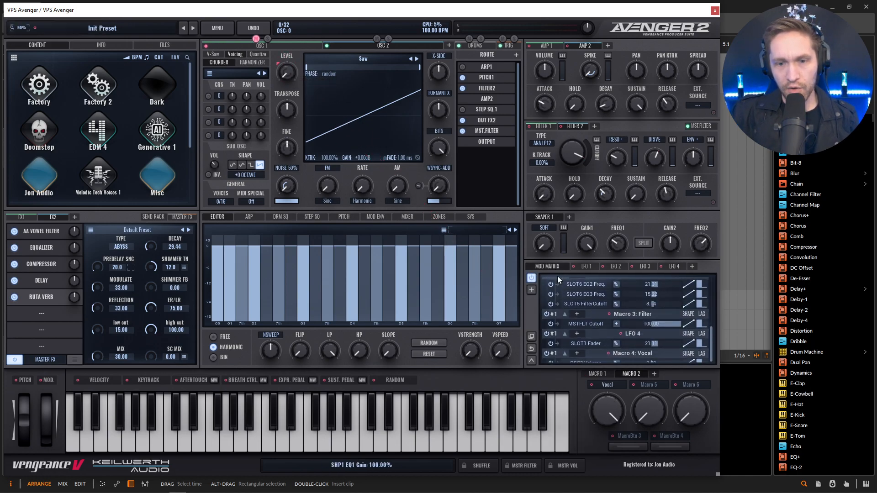
left_click_drag(659, 357, 668, 359)
double_click(667, 359)
type("50")
key("Return")
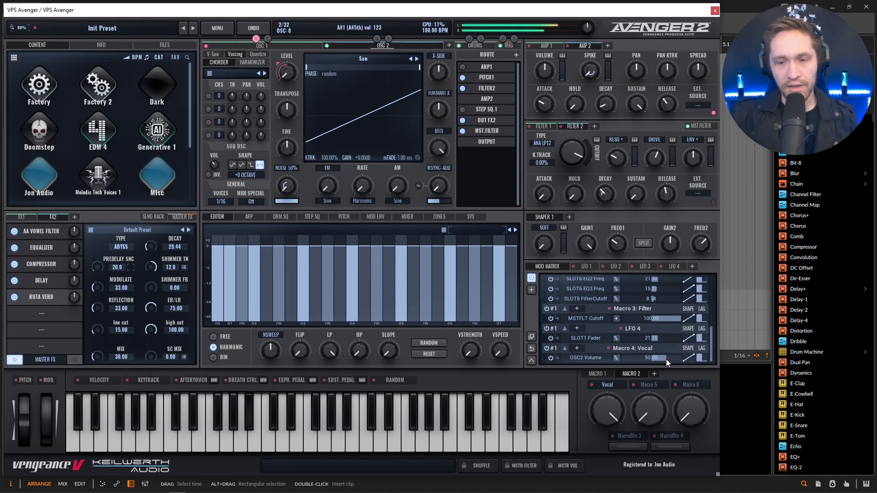
Re-enable OSC 1 with its level at 56.67%, raise Vocal's OSC 2 volume amount to about 63, and try out the Vocal macro
left_click(257, 39)
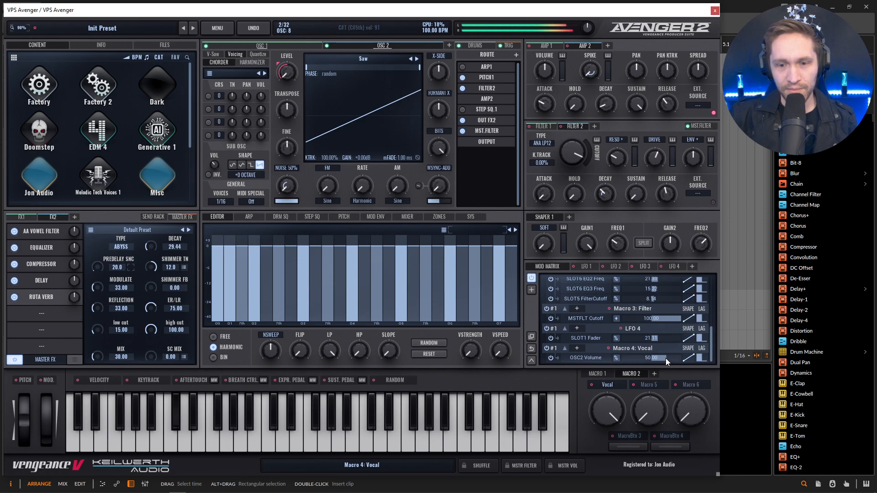
left_click_drag(668, 358, 670, 359)
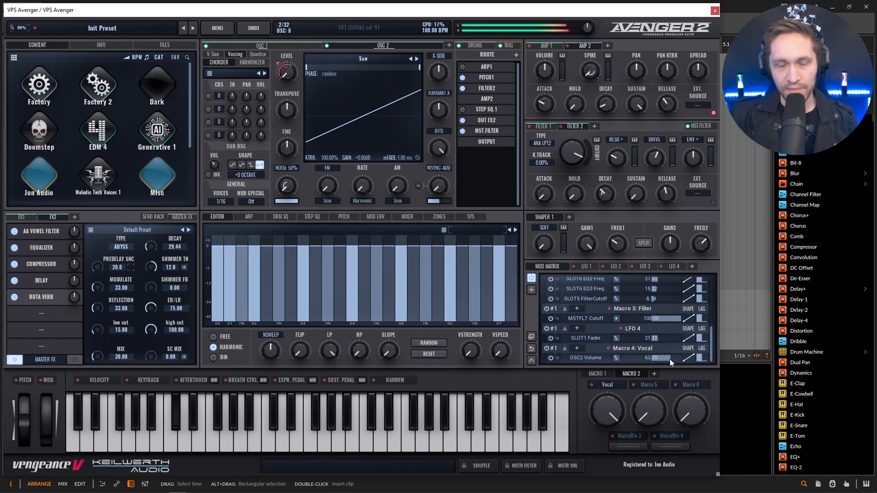
left_click(300, 45)
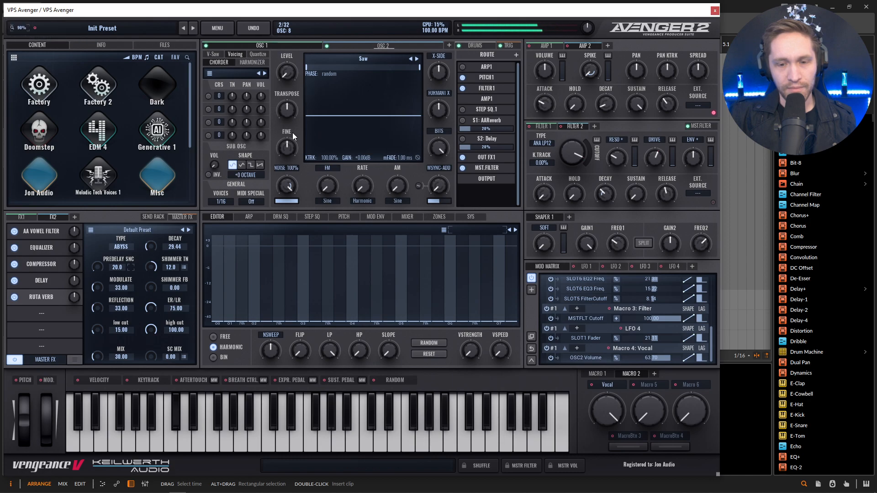
left_click_drag(289, 70, 291, 48)
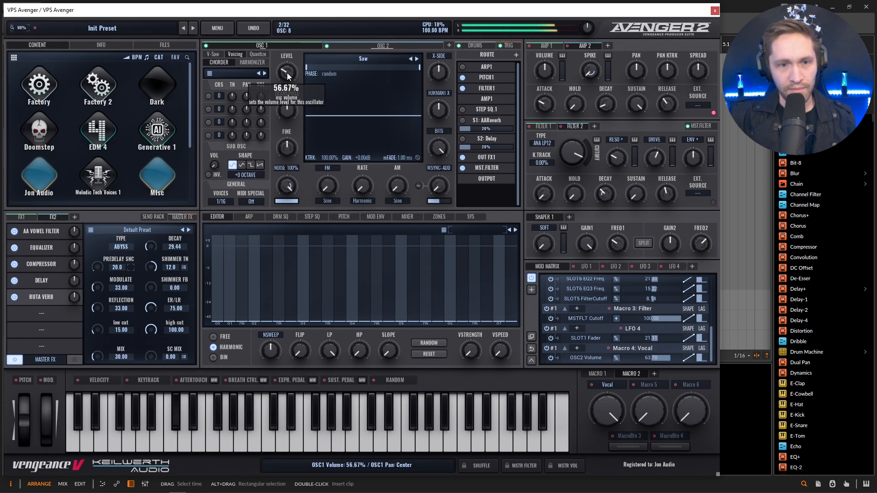
left_click_drag(614, 406, 614, 426)
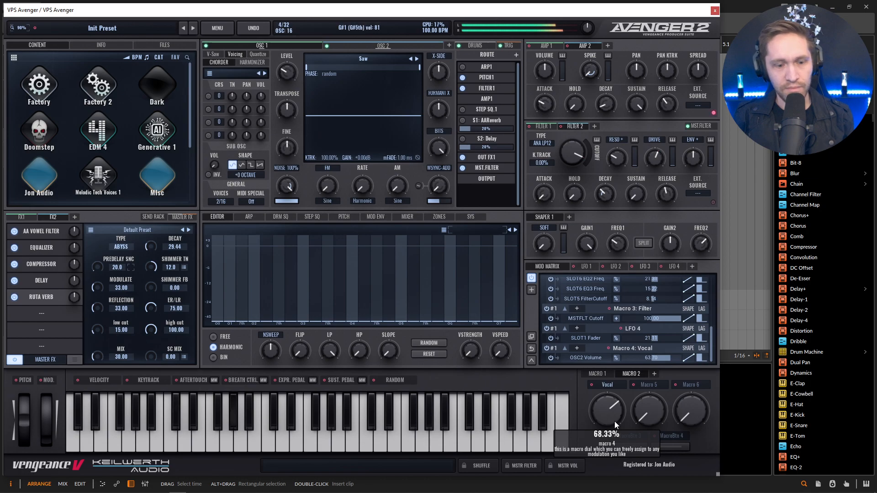
left_click_drag(614, 421, 610, 419)
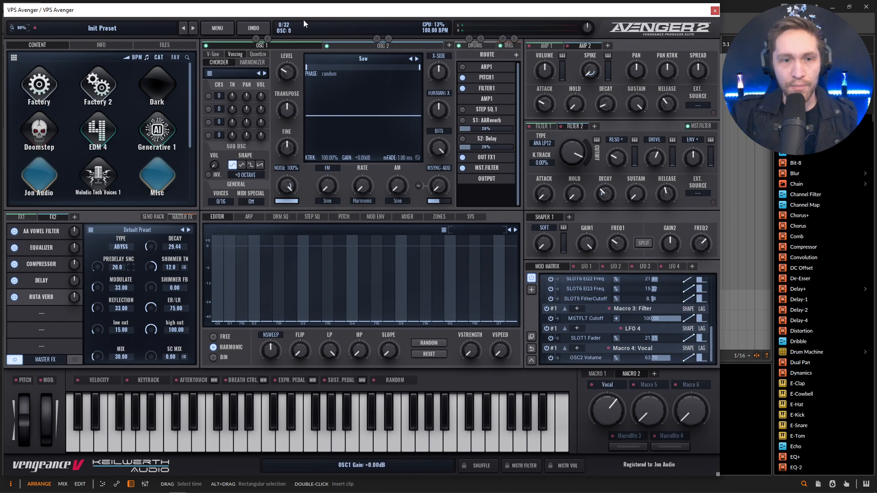
Rename OSC 1 as Noise
double_click(262, 45)
type("Noi")
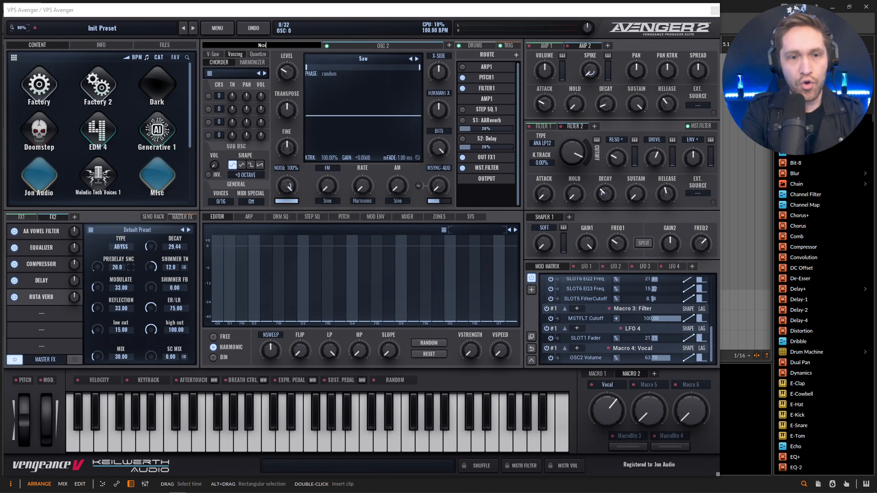
type("se")
key("Return")
Rename OSC 2 as Voice
left_click(387, 45)
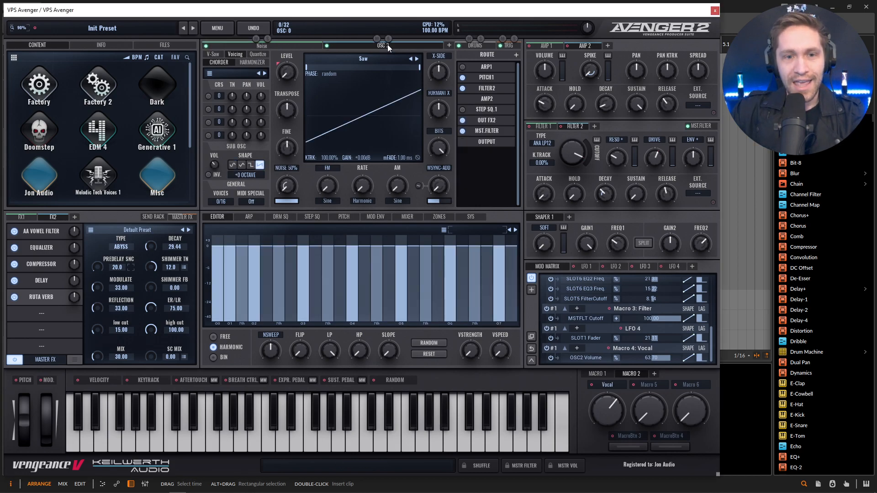
double_click(386, 45)
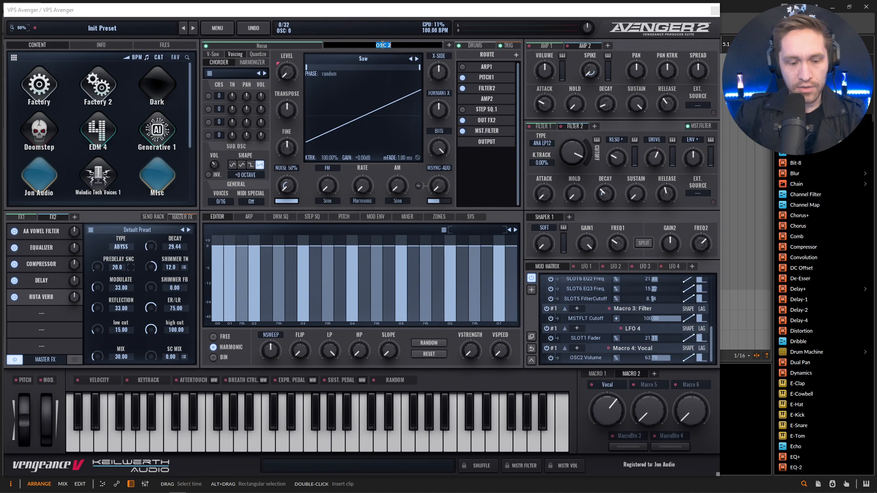
type("Vois")
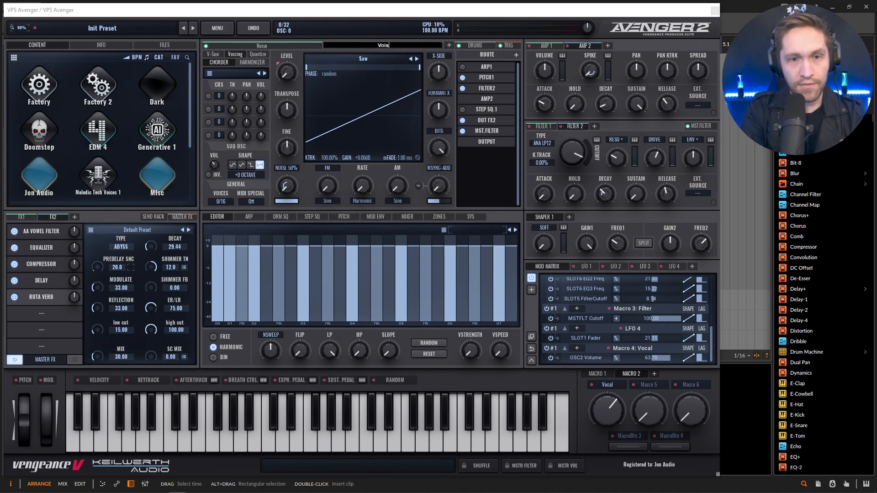
key("Return")
double_click(389, 46)
type("Voice")
key("Return")
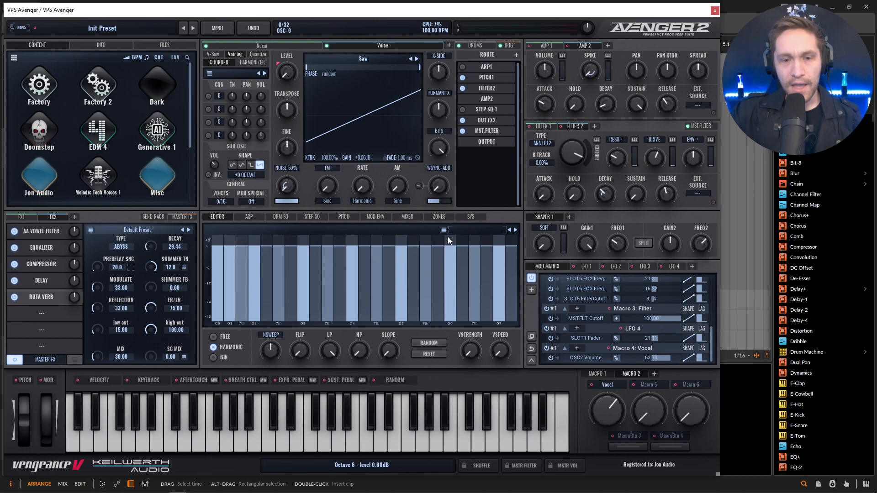
Shorten the Noise oscillator's key zone so that its upper end sits at about C 2, leaving Voice across the full keyboard
left_click(441, 217)
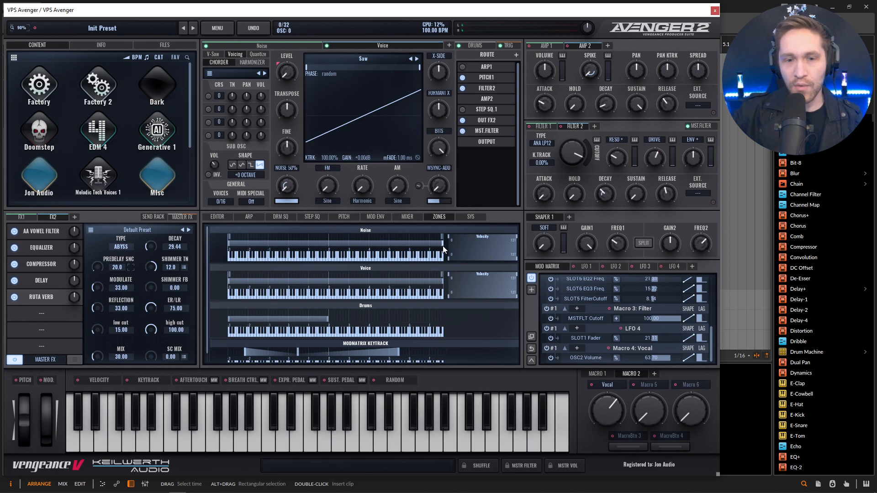
left_click_drag(442, 246, 328, 246)
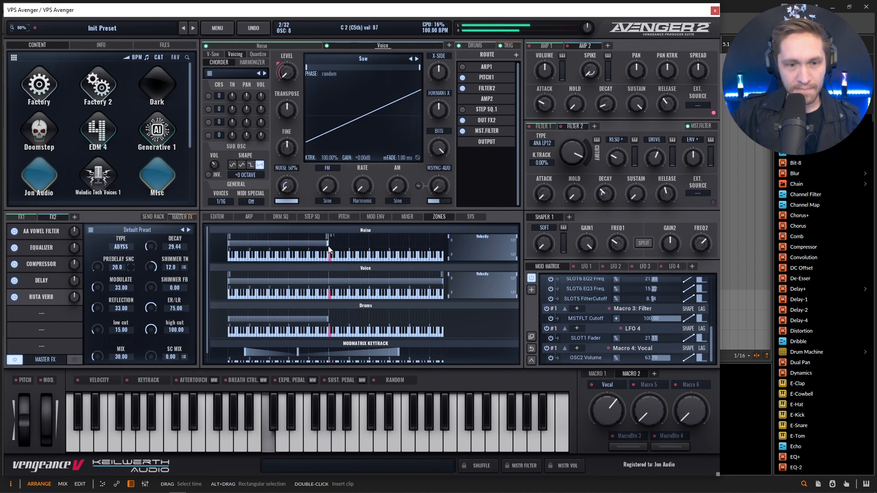
left_click_drag(328, 246, 330, 246)
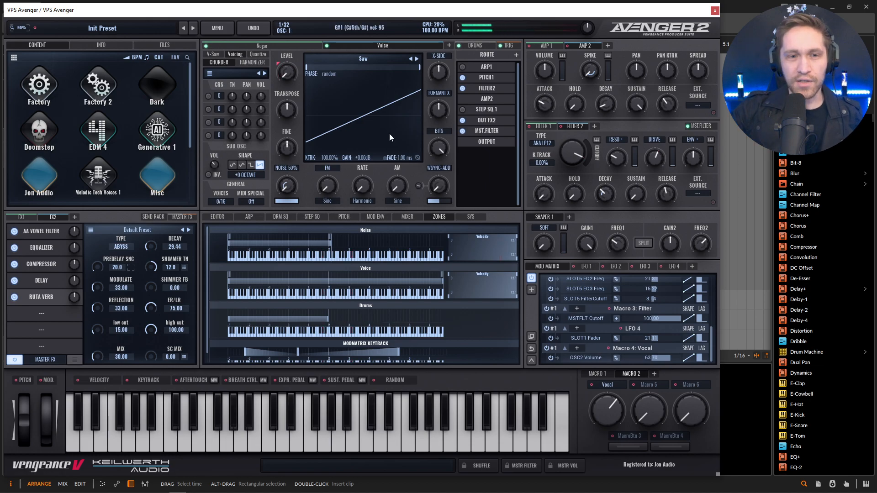
Show the Noise oscillator's ARP 1 pattern, try out the Speed and Drive macros, and leave Speed low and Drive fully down
left_click(281, 44)
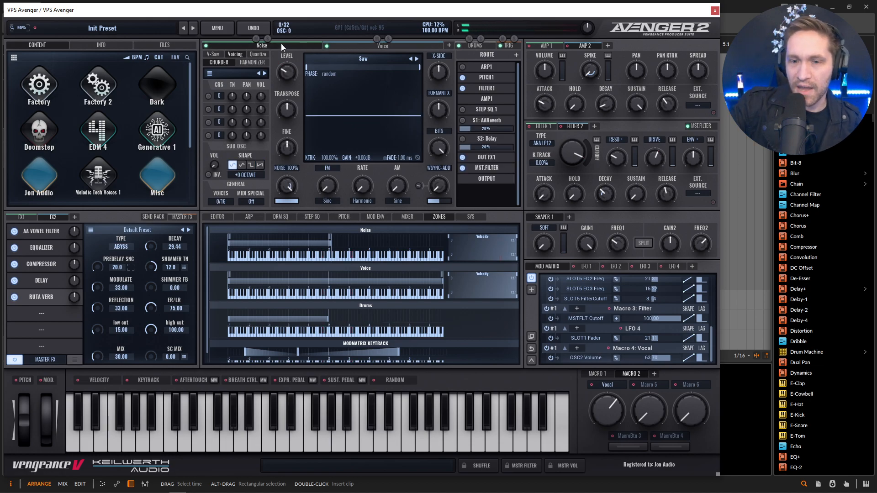
left_click(250, 217)
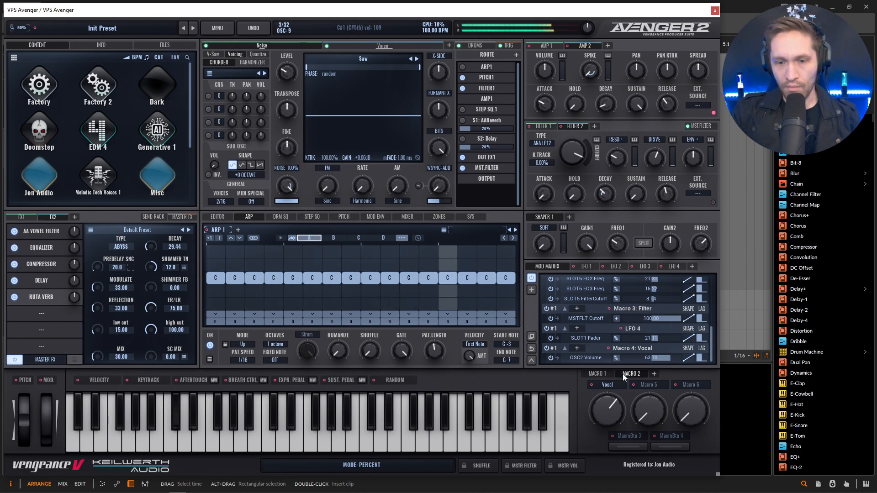
left_click(598, 374)
left_click_drag(616, 412, 615, 366)
left_click_drag(651, 409, 642, 361)
left_click_drag(607, 417, 609, 442)
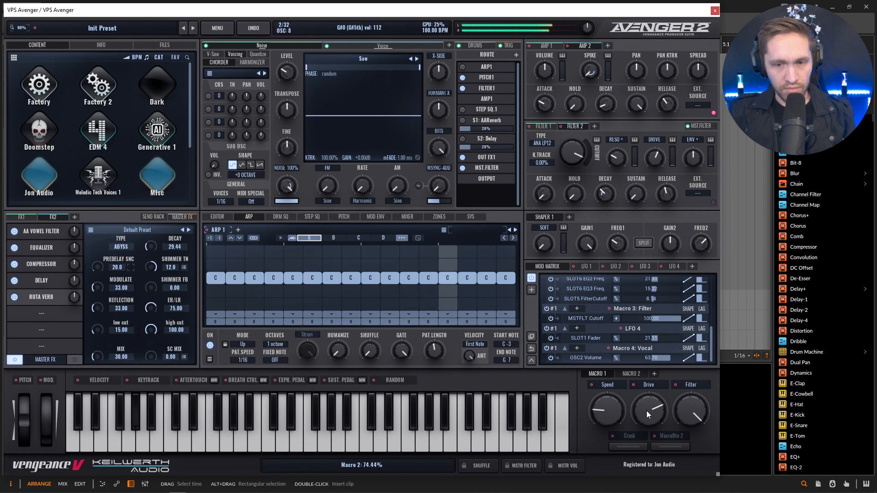
left_click_drag(645, 410, 648, 454)
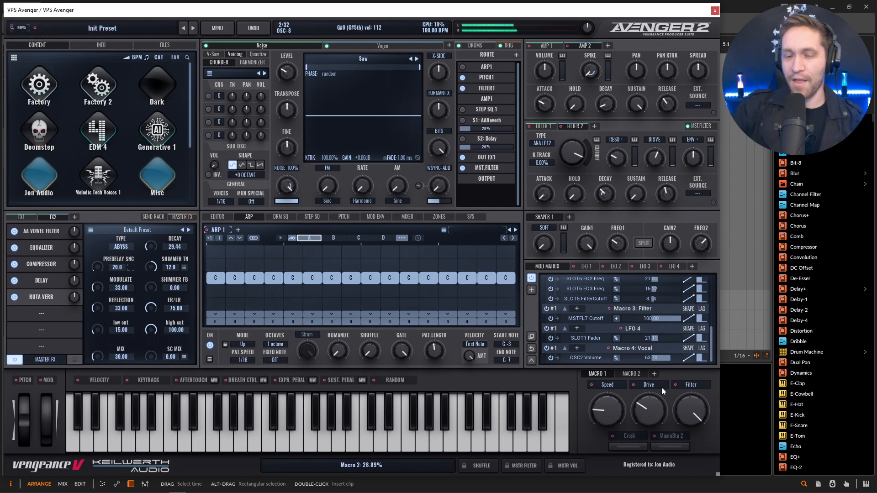
mouse_move(657, 416)
left_click_drag(656, 415, 674, 454)
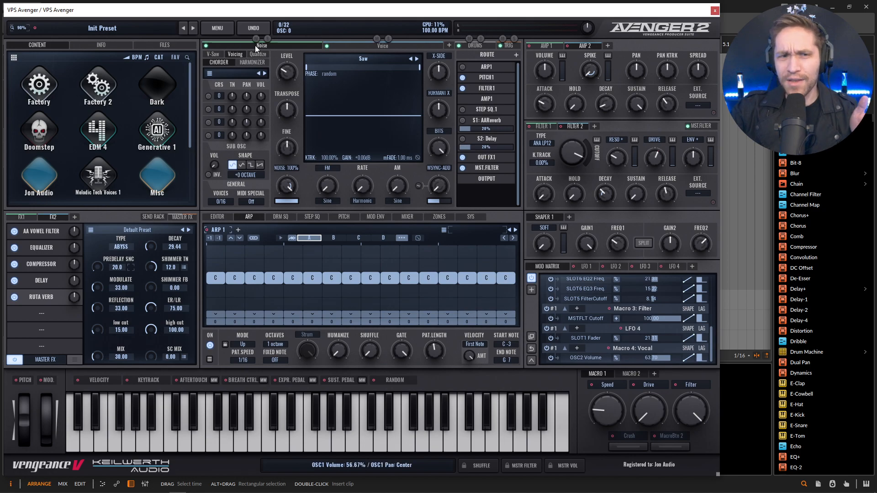
Open the V-Saw settings of the Noise oscillator
left_click(215, 54)
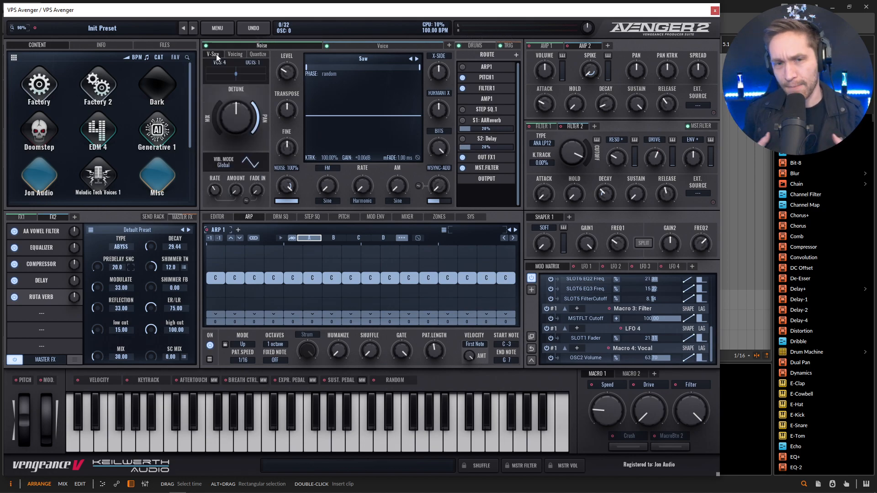